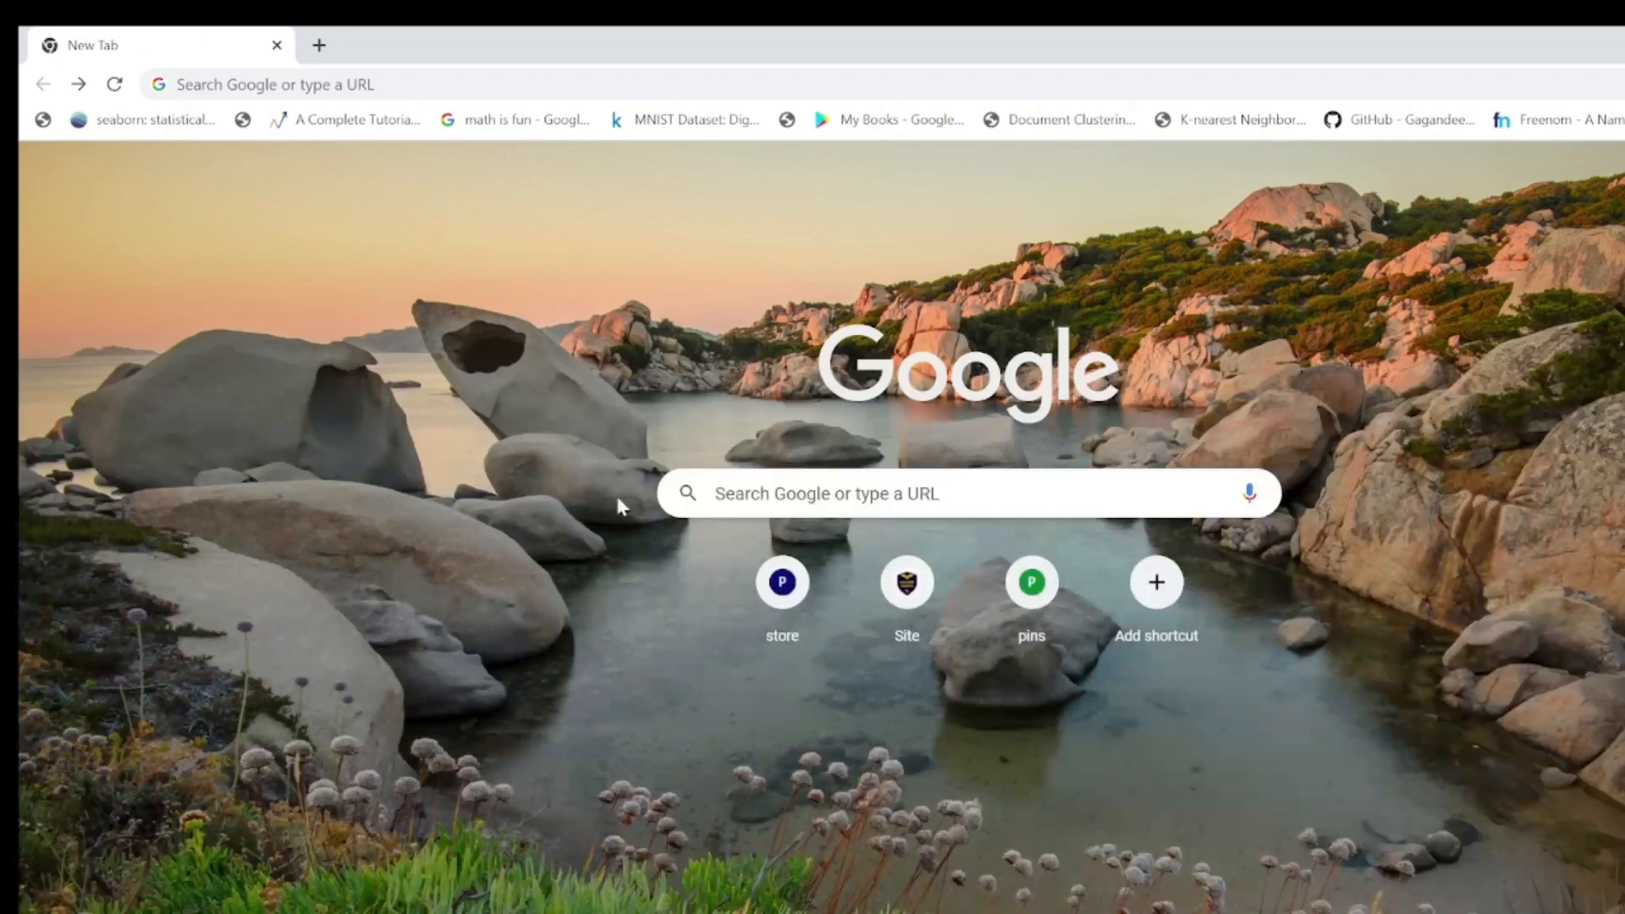
- Search Google for "R Cran" and open The Comprehensive R Archive Network site from the results
{"action": "left_click", "coordinate": [767, 493]}
{"action": "type", "text": "R Cra"}
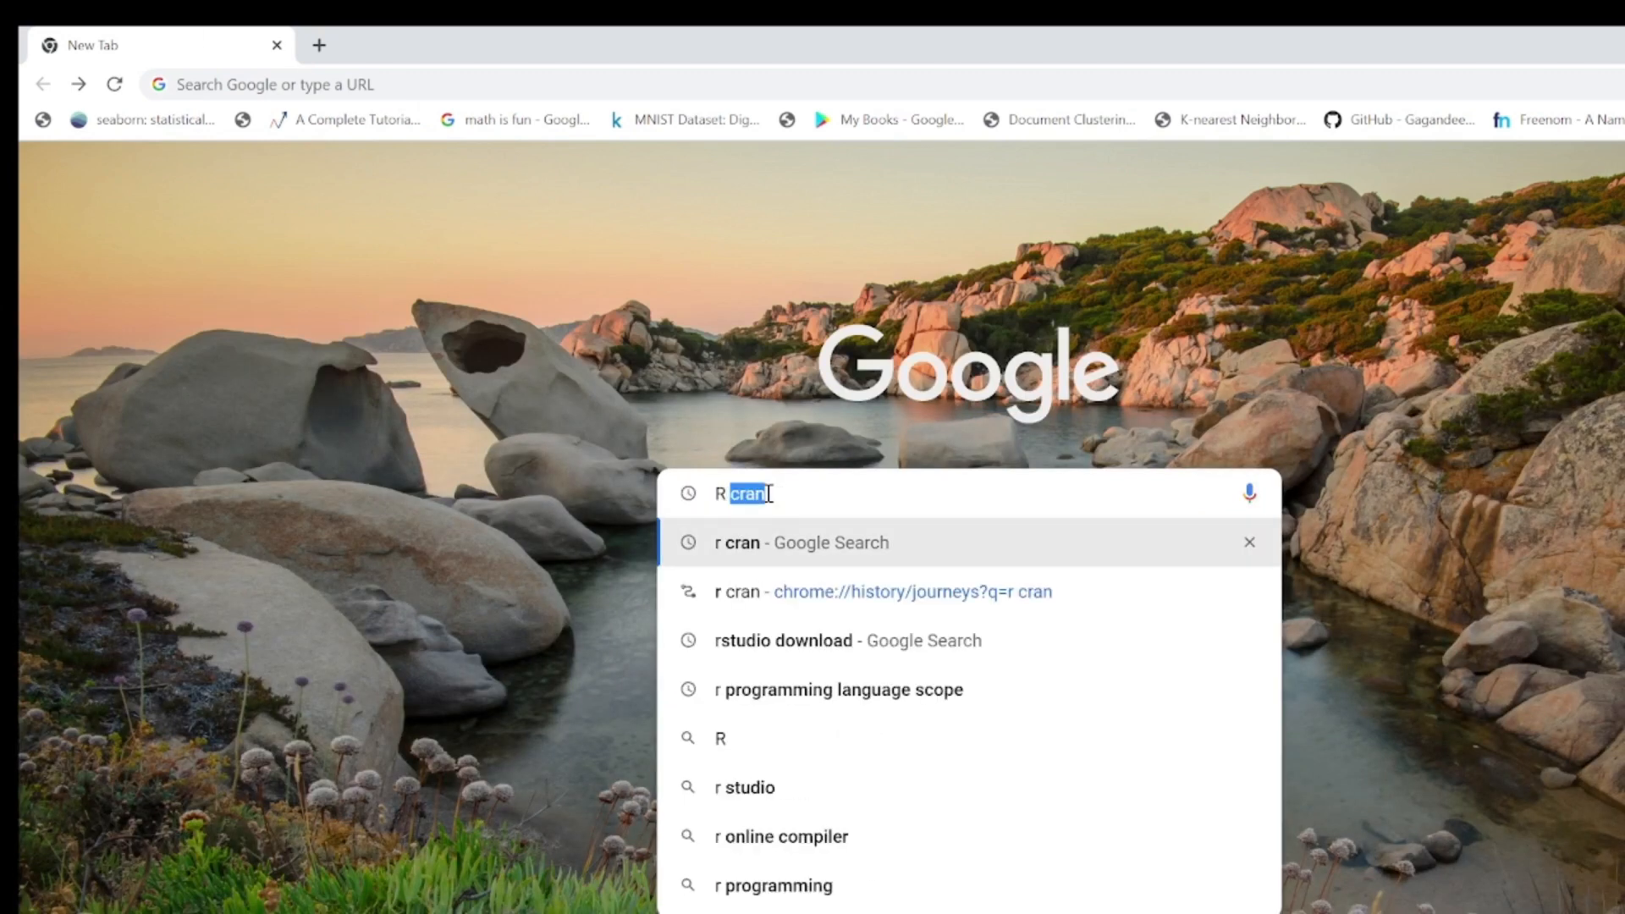
{"action": "type", "text": "n"}
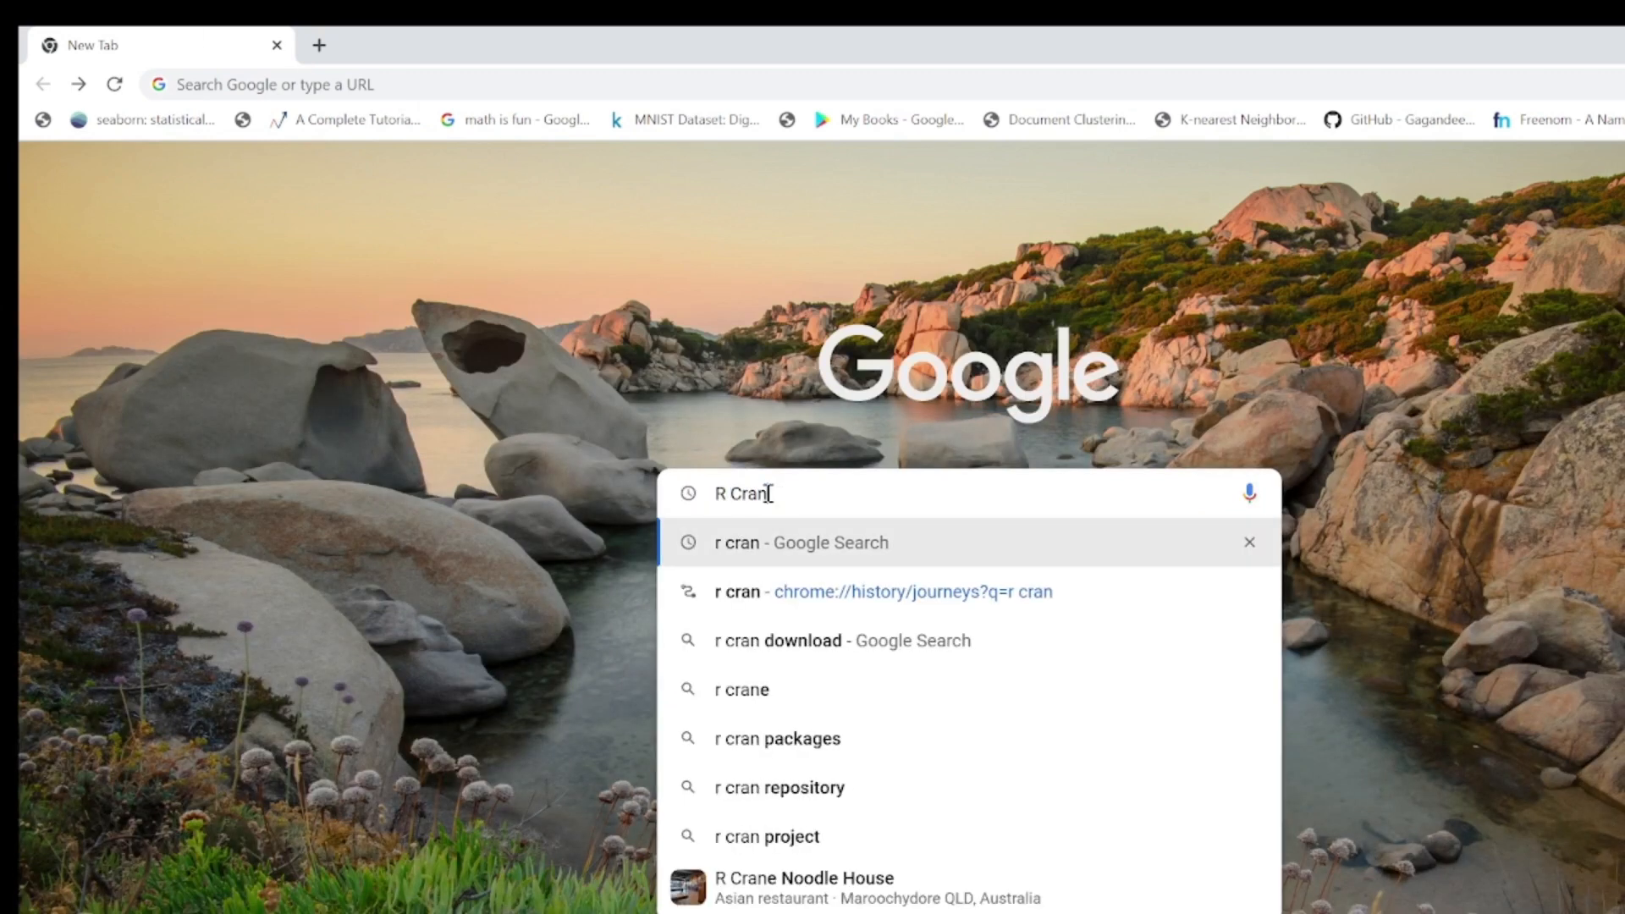
{"action": "key", "text": "Return"}
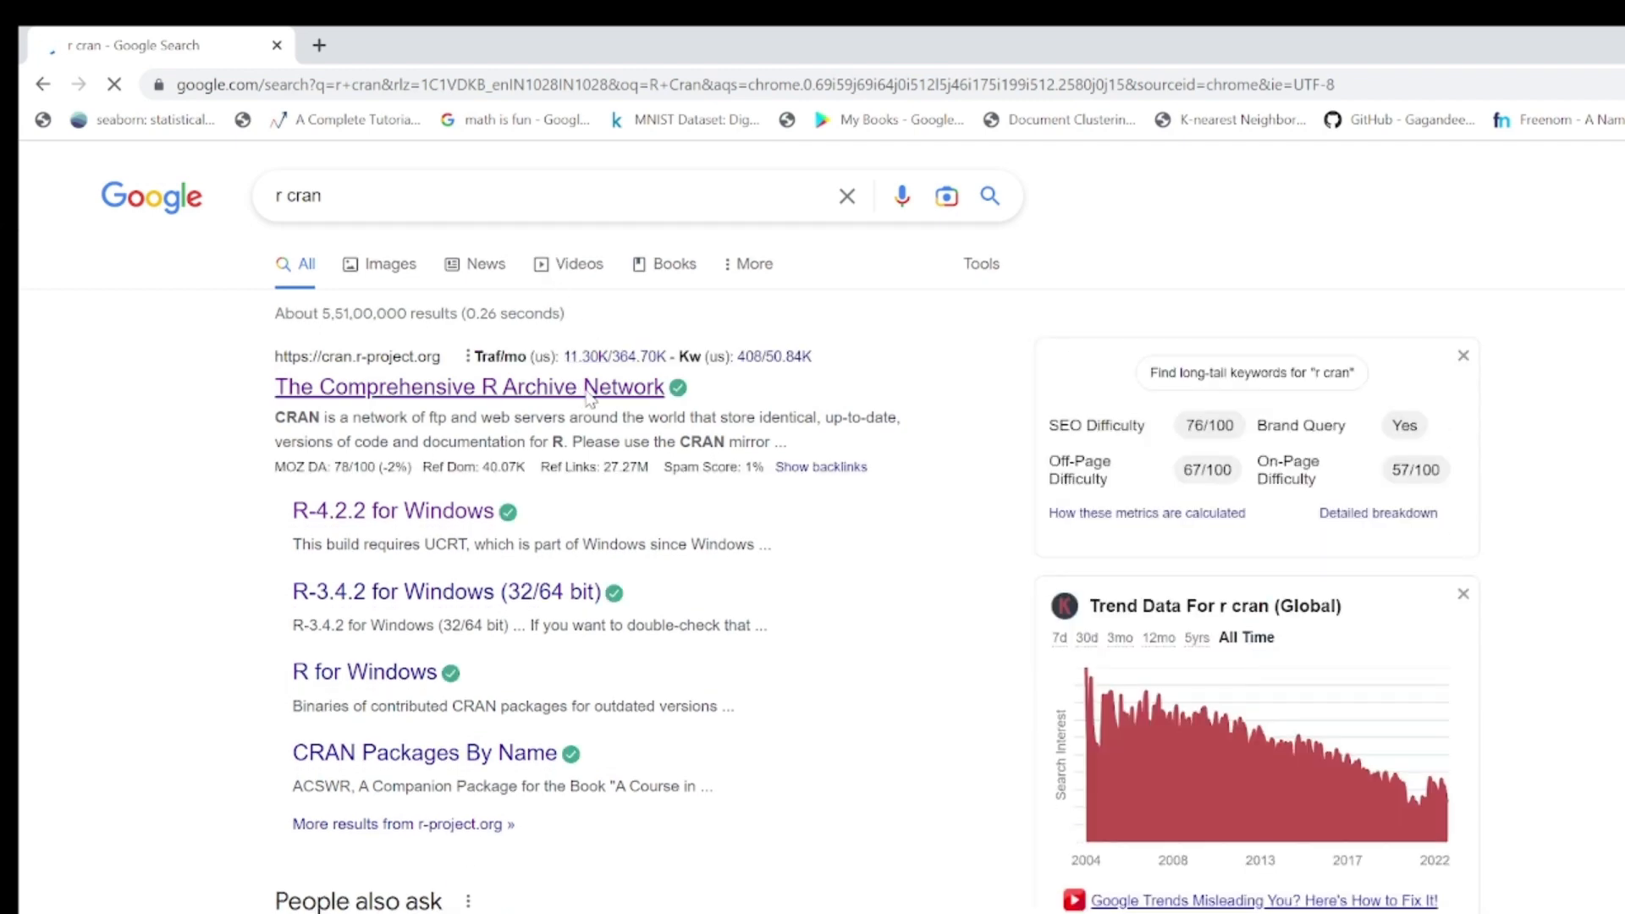
{"action": "left_click", "coordinate": [586, 389]}
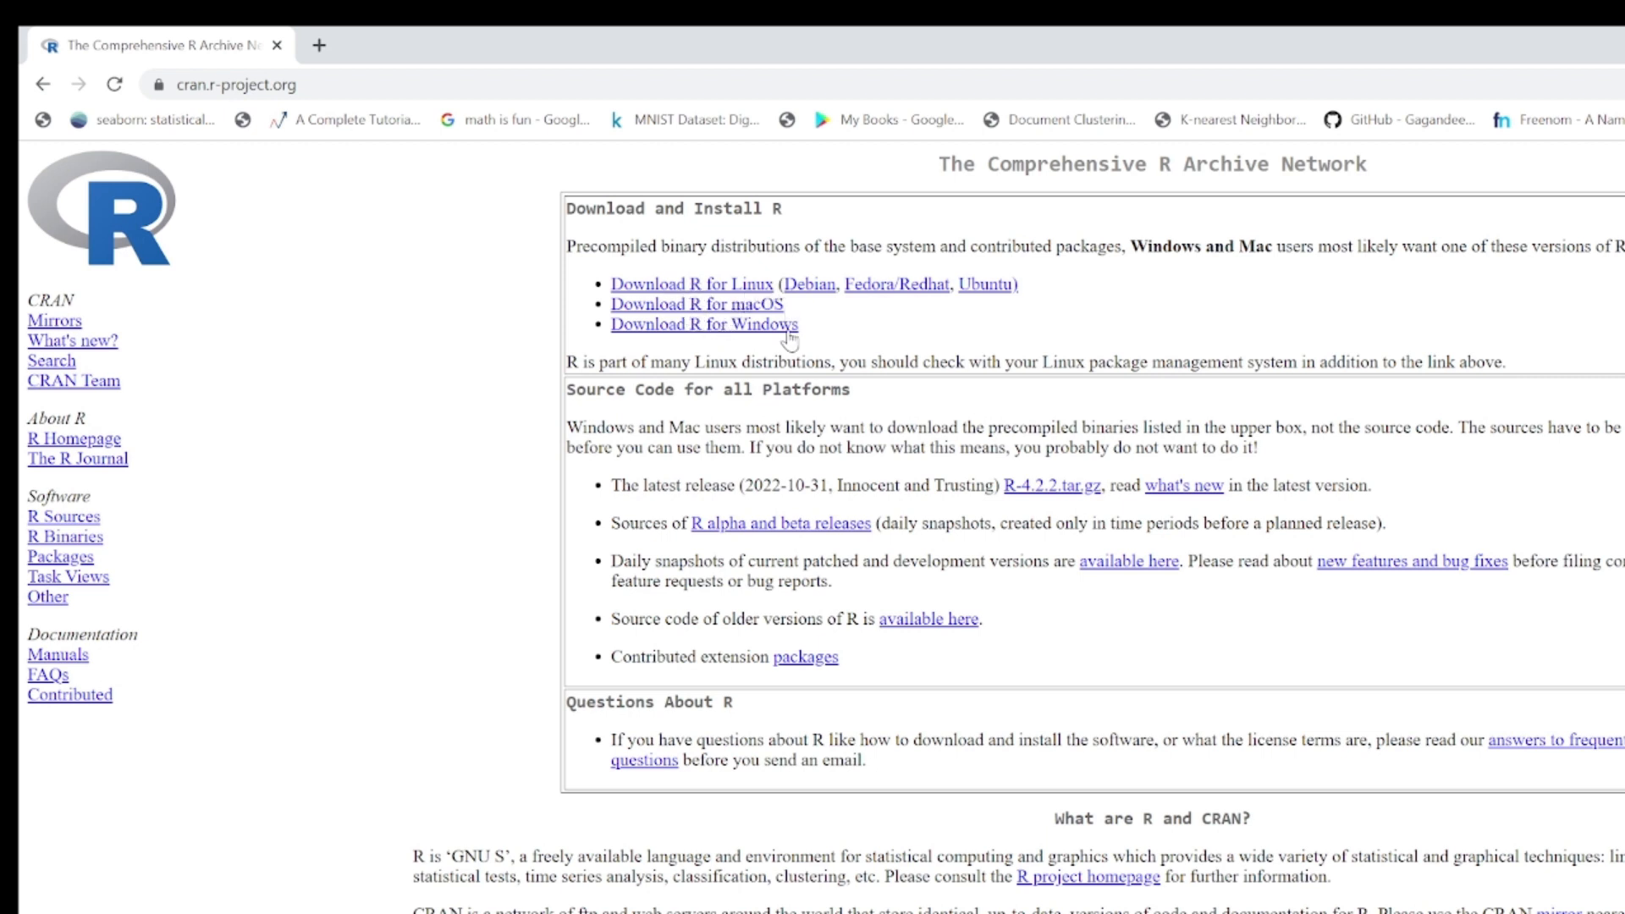
- Open the base distribution page of R for Windows and launch the R-4.2.2 installer
{"action": "left_click", "coordinate": [784, 327]}
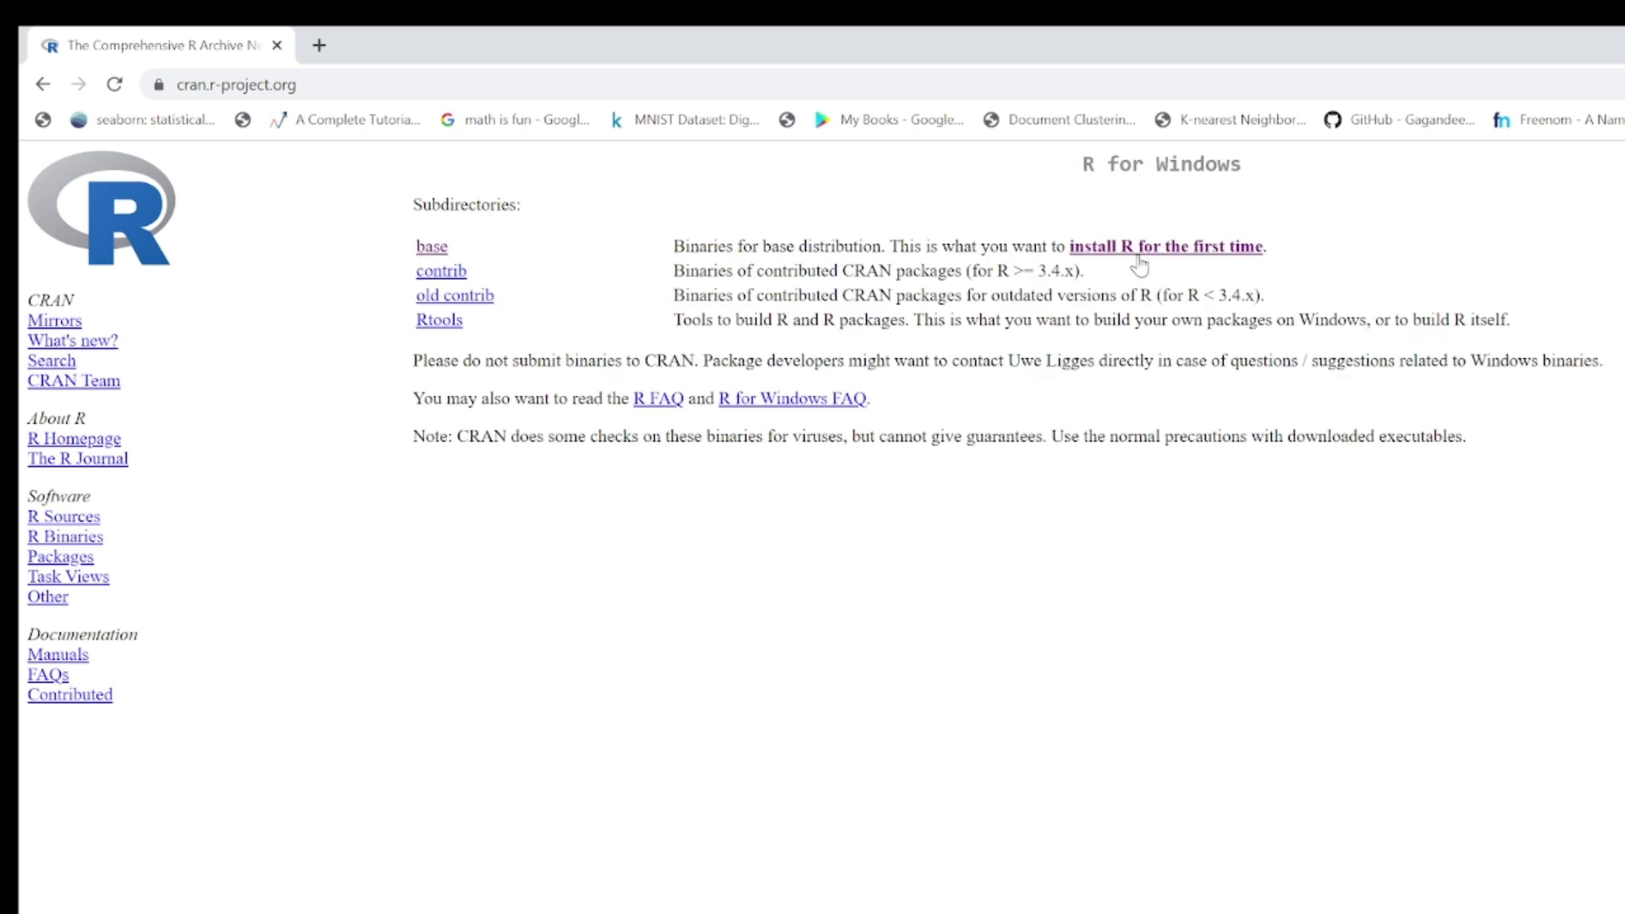
{"action": "left_click", "coordinate": [434, 251]}
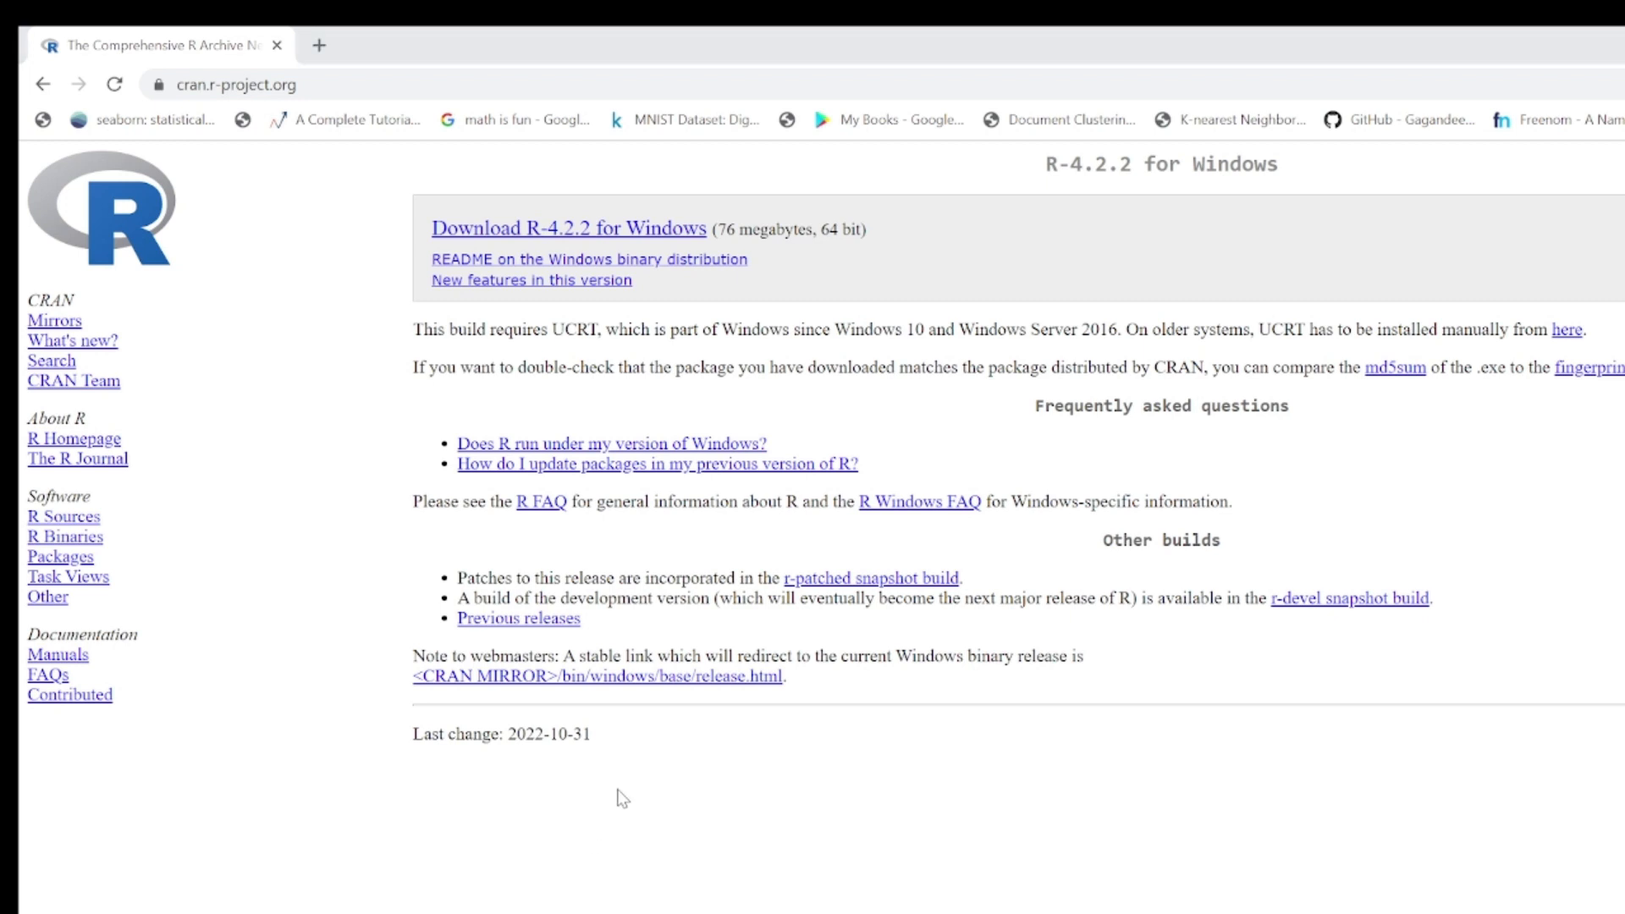
{"action": "left_click", "coordinate": [613, 790]}
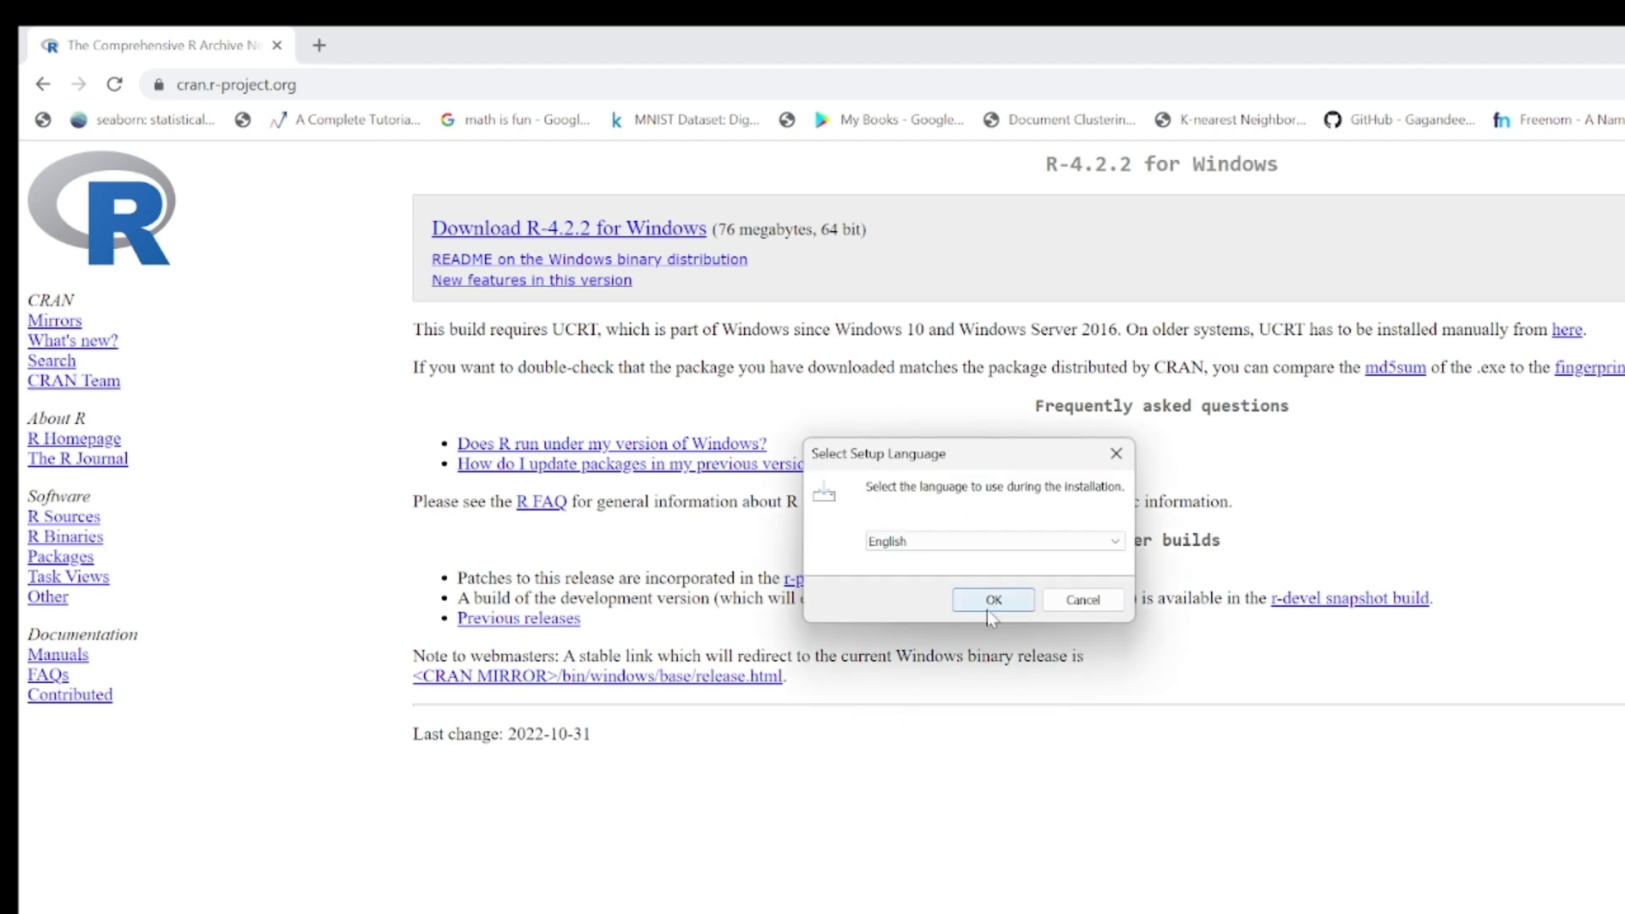
- Start the R for Windows 4.2.2 setup in English and continue past the licence information after viewing it to the end
{"action": "left_click", "coordinate": [992, 601]}
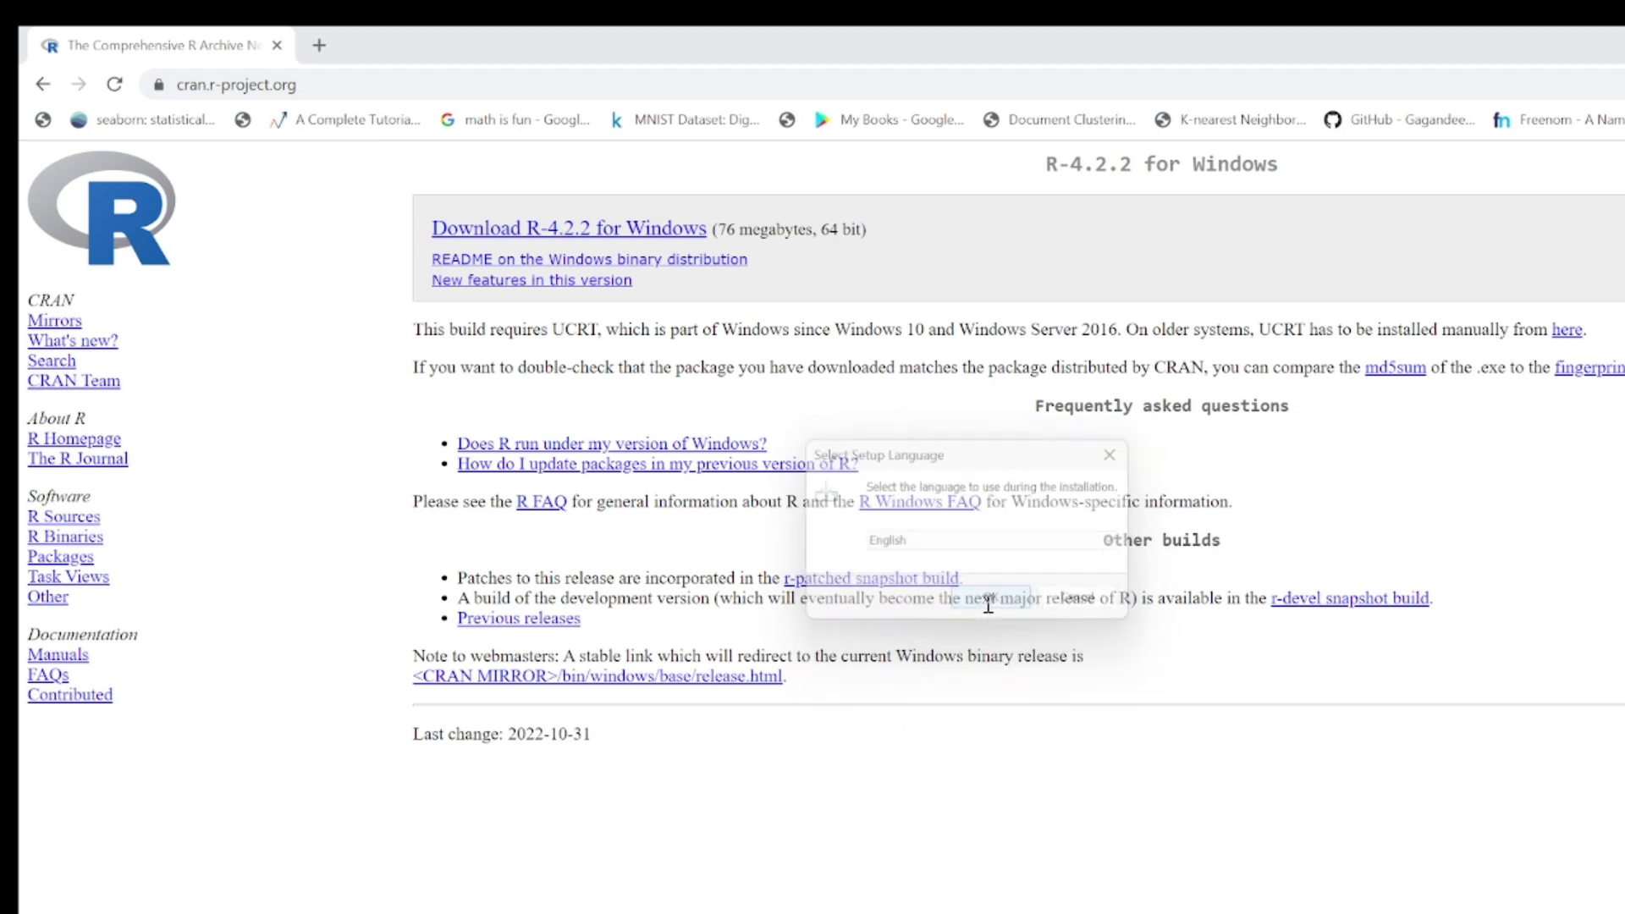
{"action": "left_click", "coordinate": [1189, 605]}
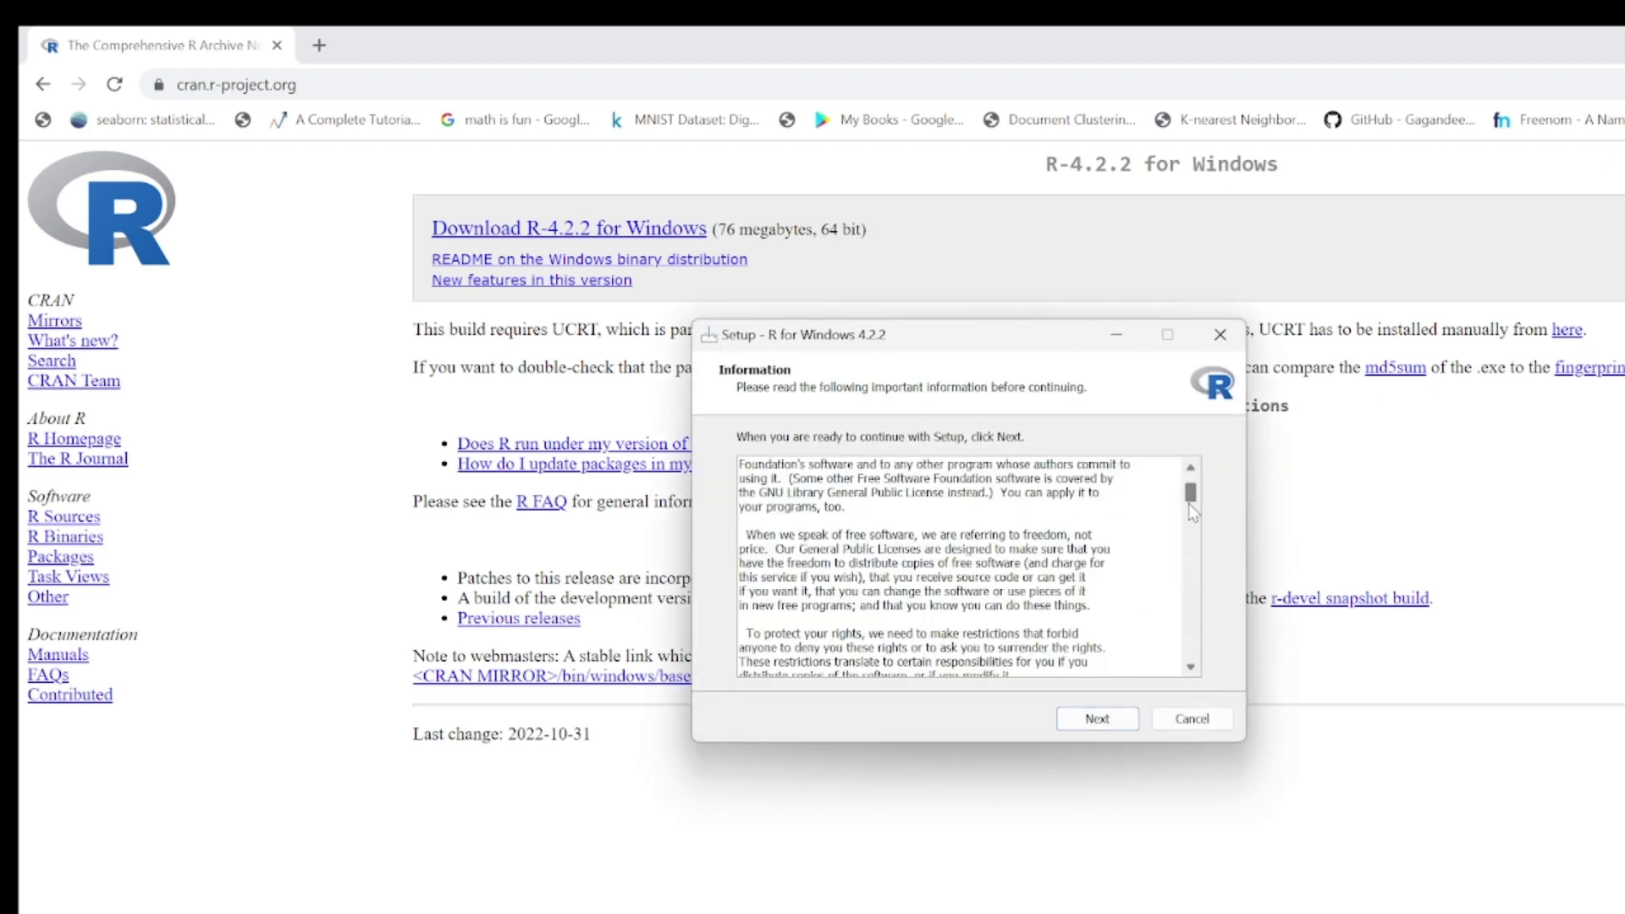
{"action": "left_click_drag", "start_coordinate": [1191, 495], "coordinate": [1191, 647]}
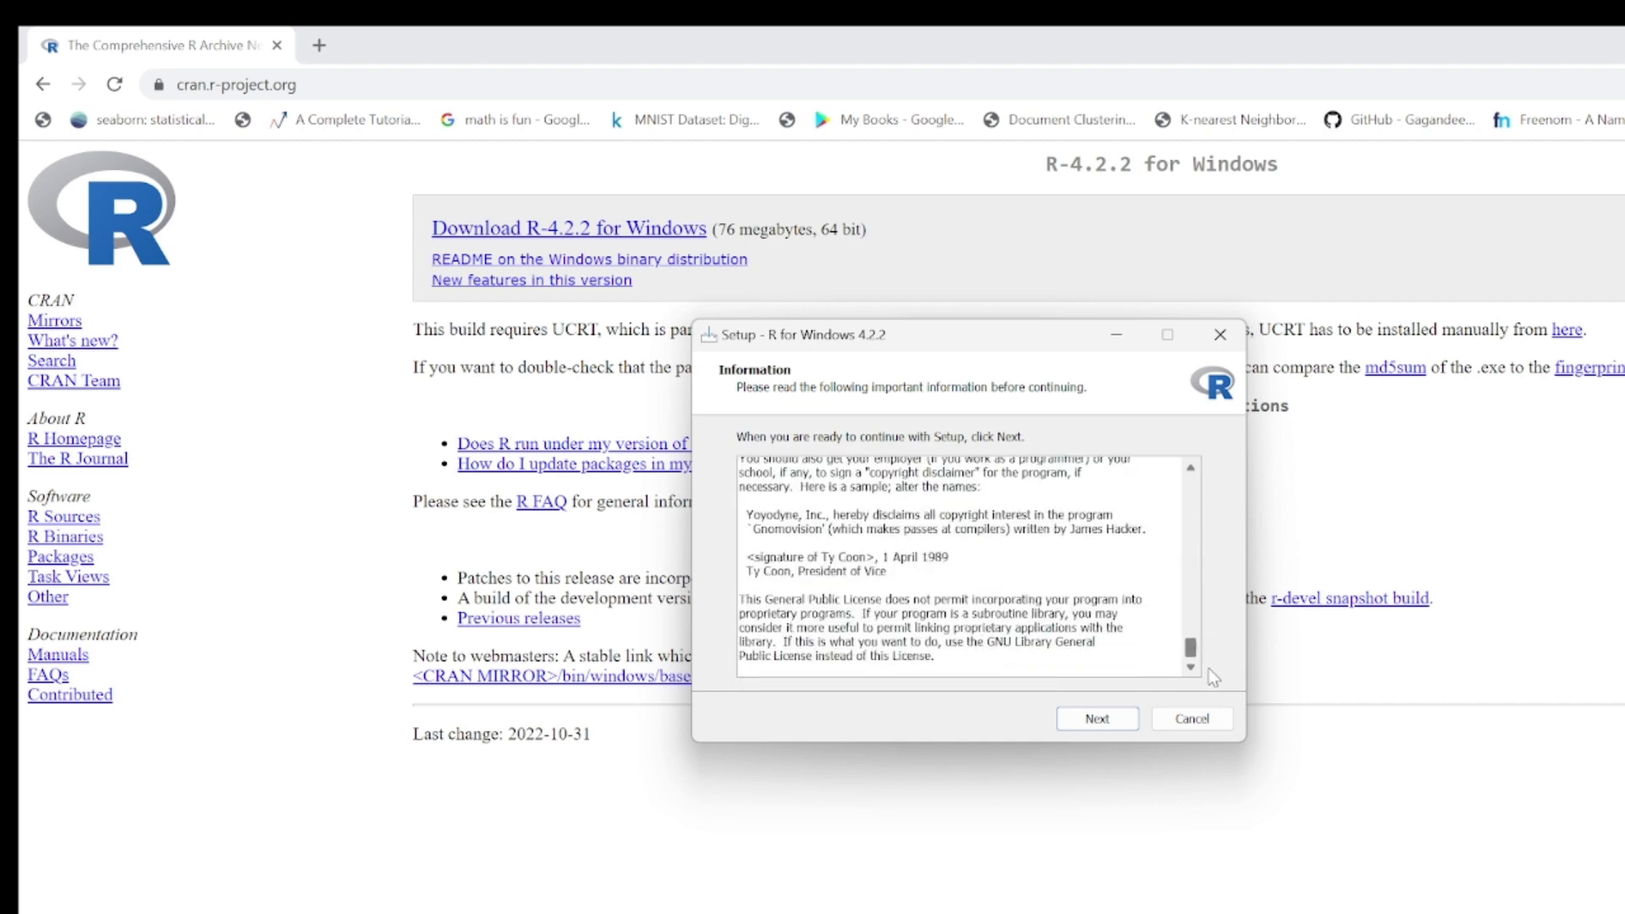
{"action": "left_click", "coordinate": [1093, 720]}
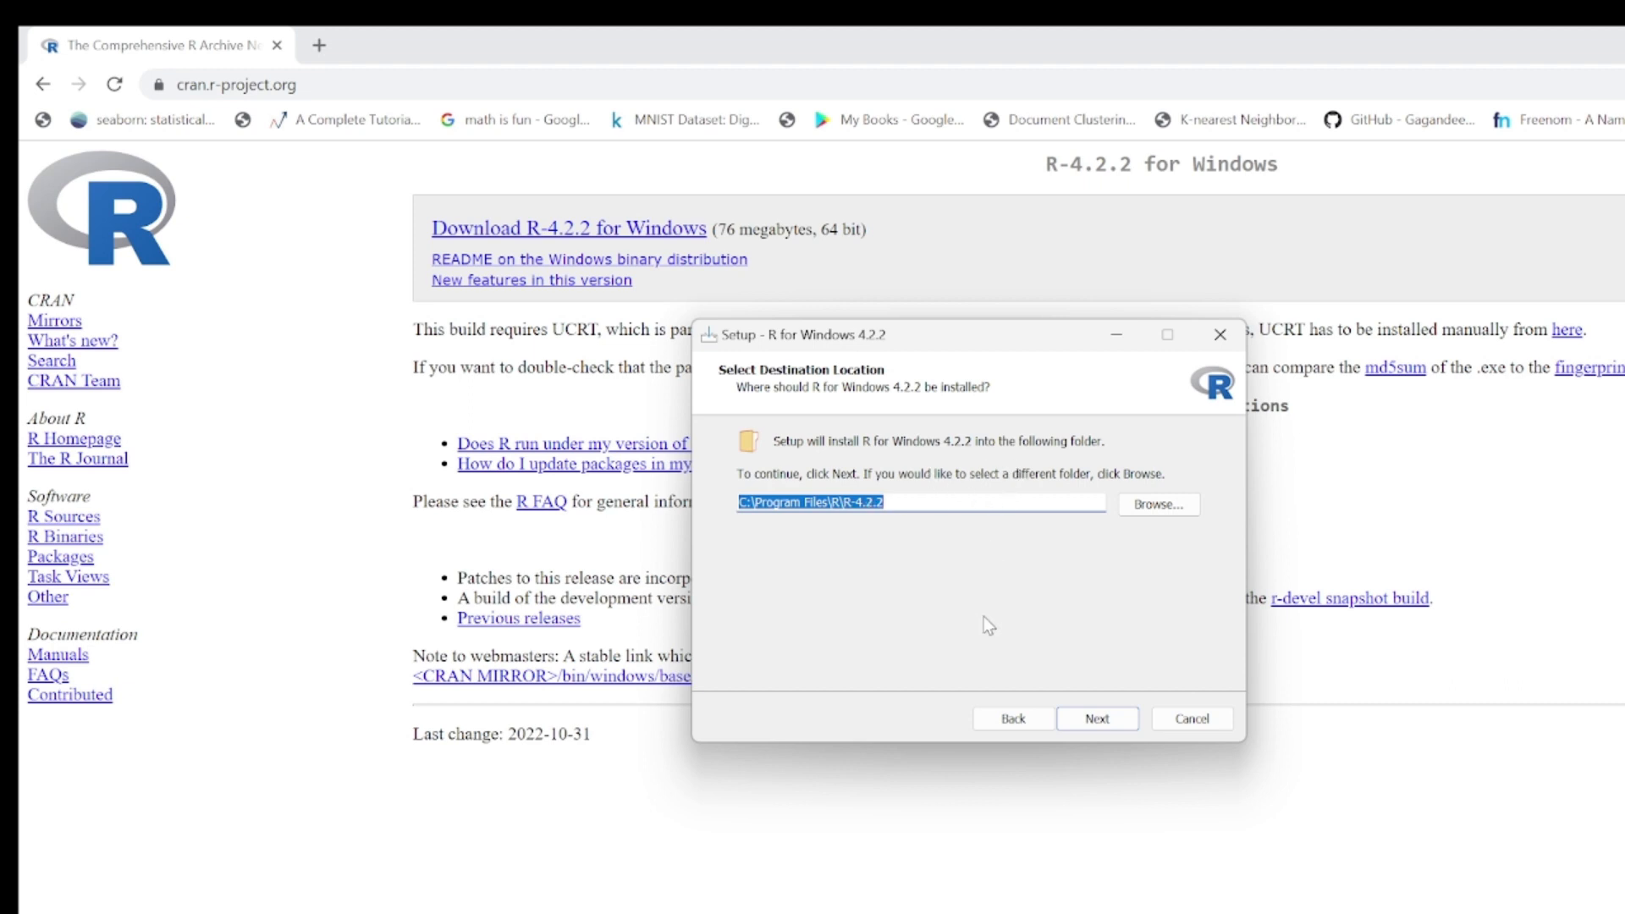
- Install R in C:\Program Files\R\R-4.2.2 with all components, default startup options, Start Menu folder R and a desktop shortcut, and finish setup
{"action": "left_click", "coordinate": [1097, 718]}
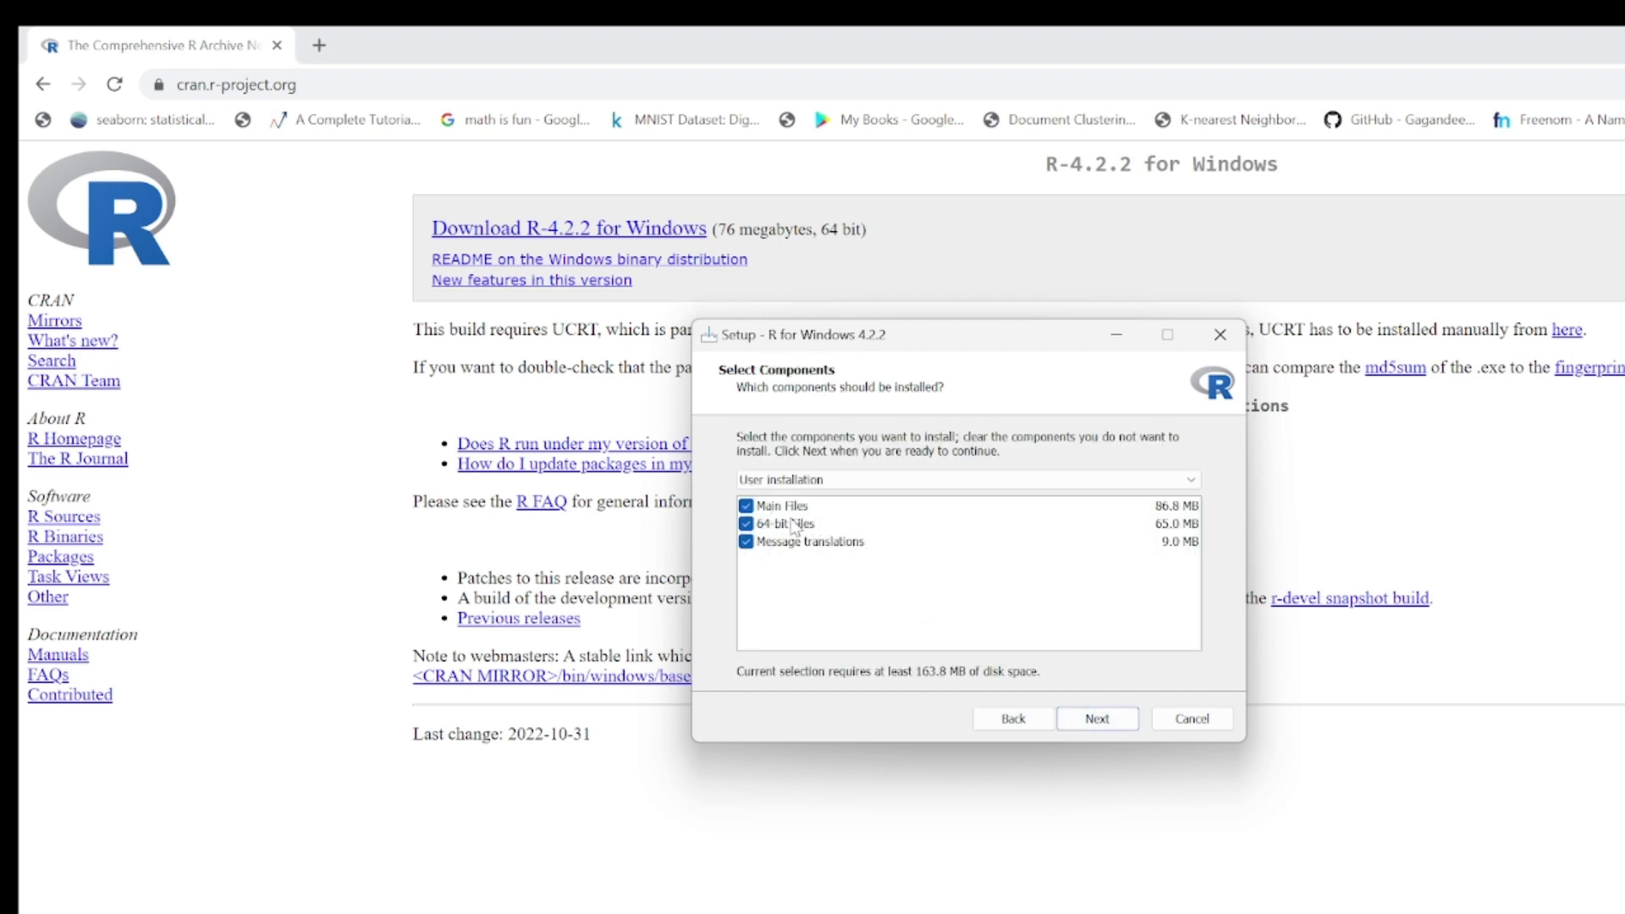
{"action": "left_click", "coordinate": [1097, 718]}
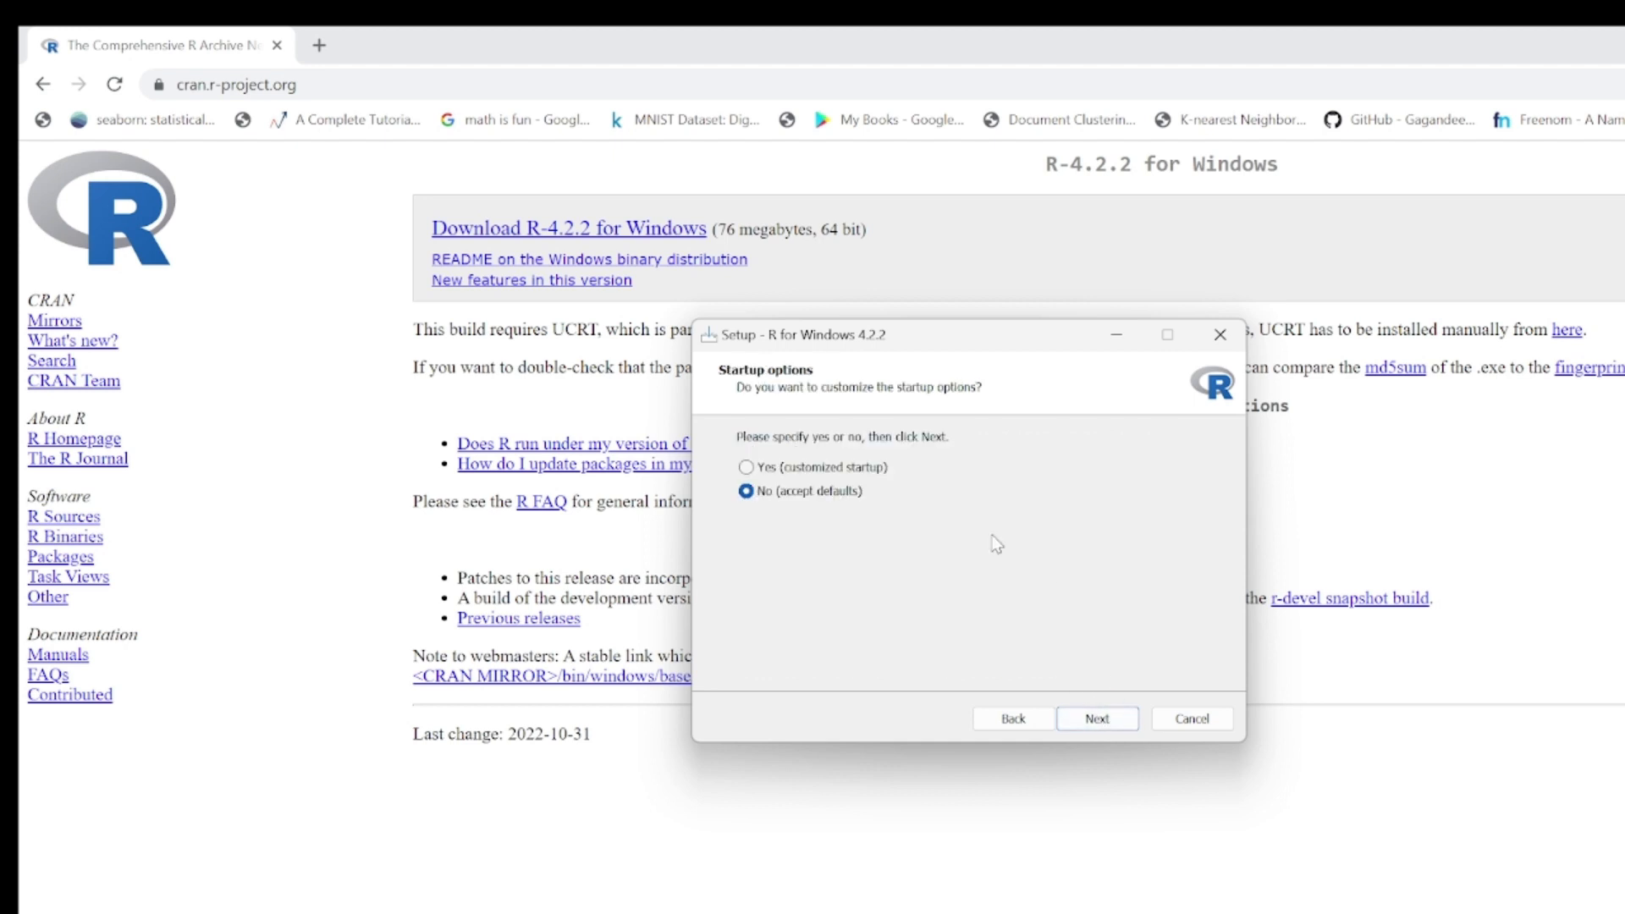
{"action": "left_click", "coordinate": [1097, 718]}
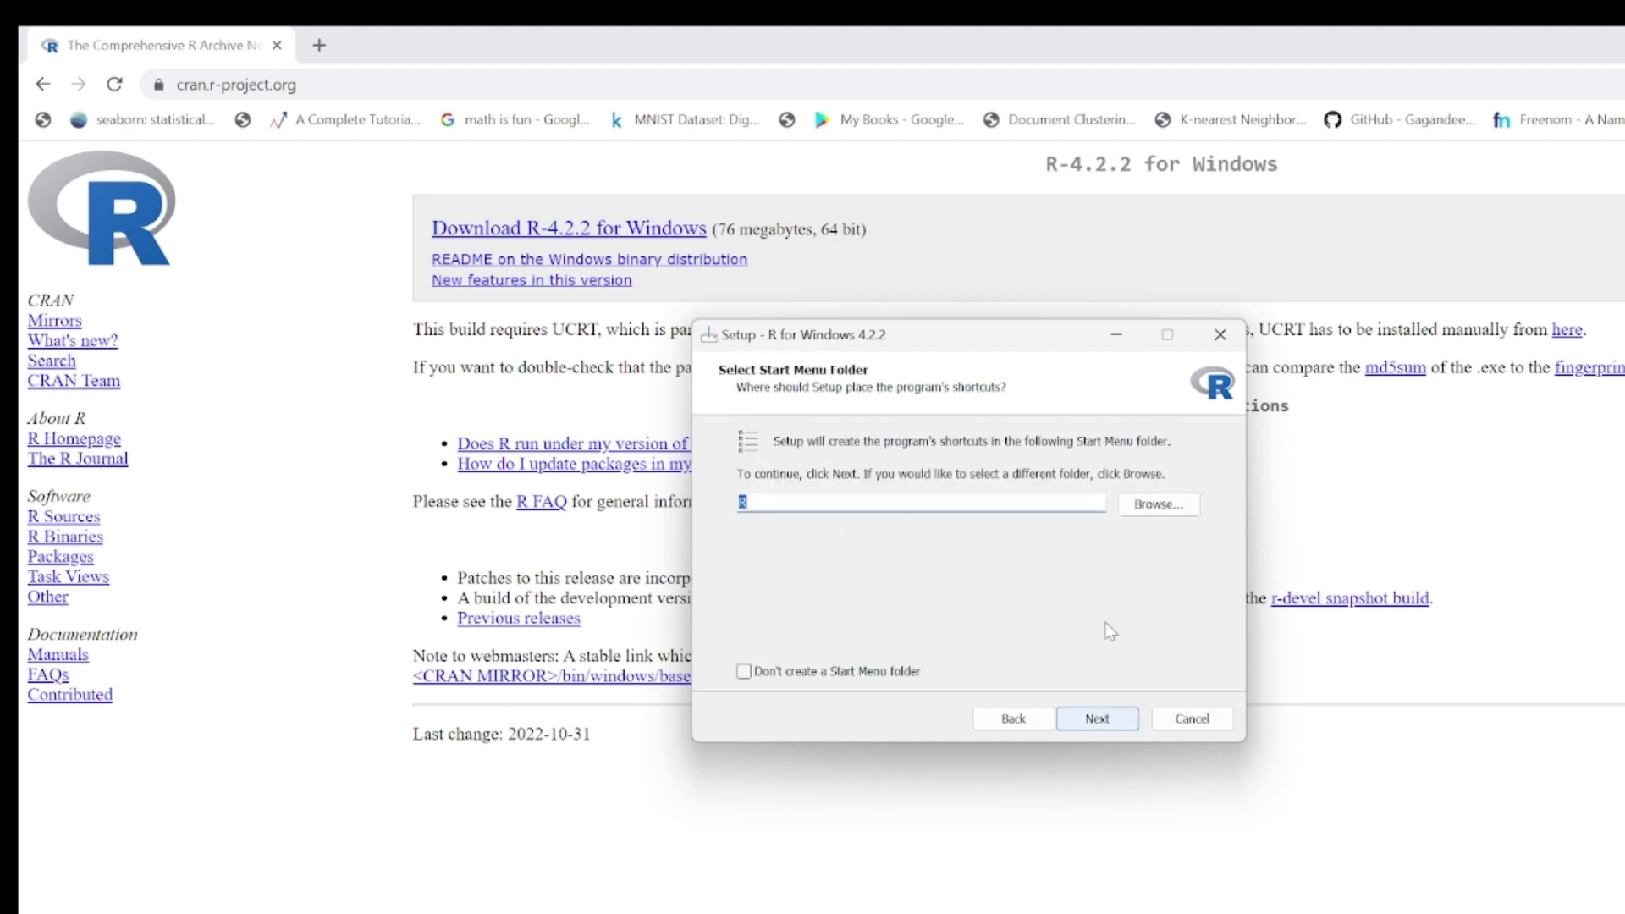
{"action": "left_click", "coordinate": [1097, 718]}
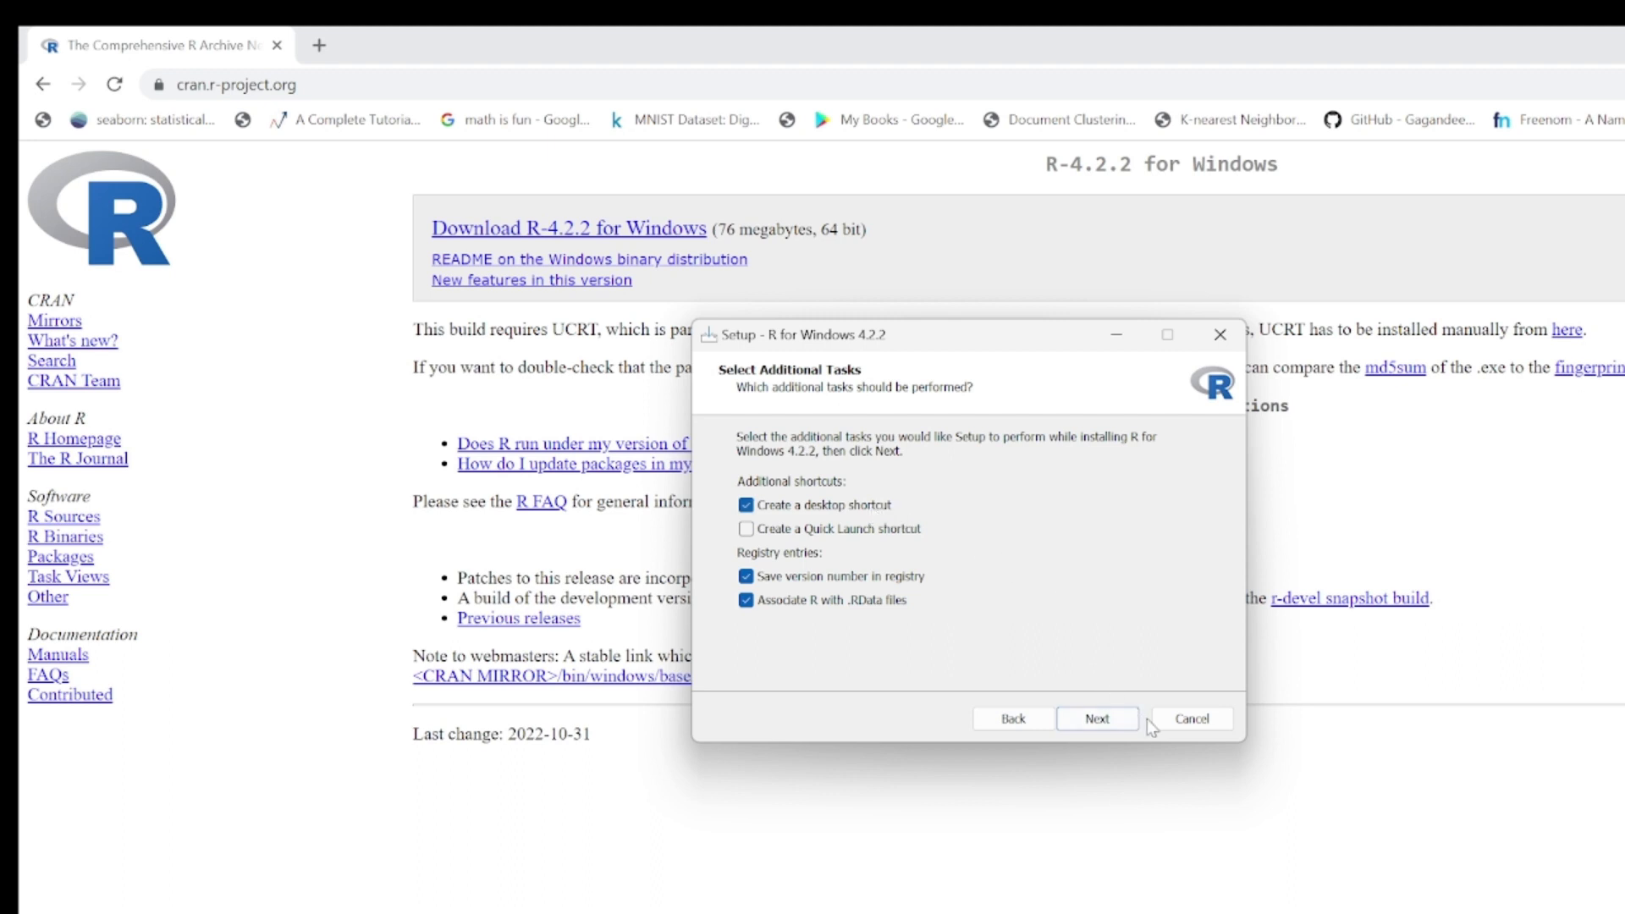
{"action": "left_click", "coordinate": [1113, 719]}
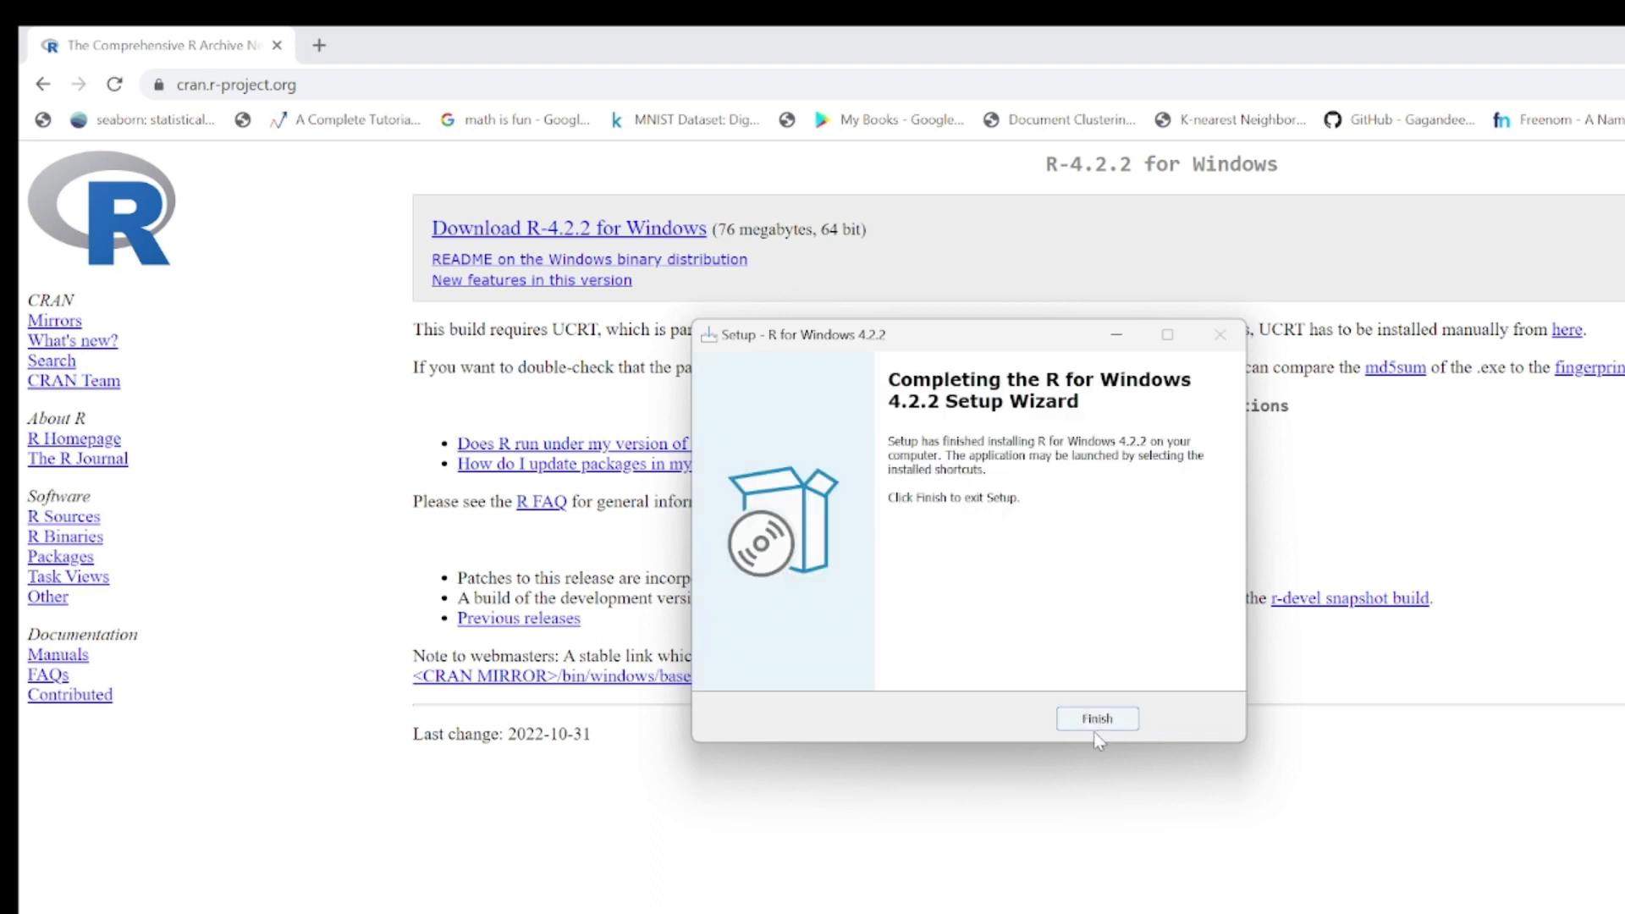
{"action": "left_click", "coordinate": [1109, 722]}
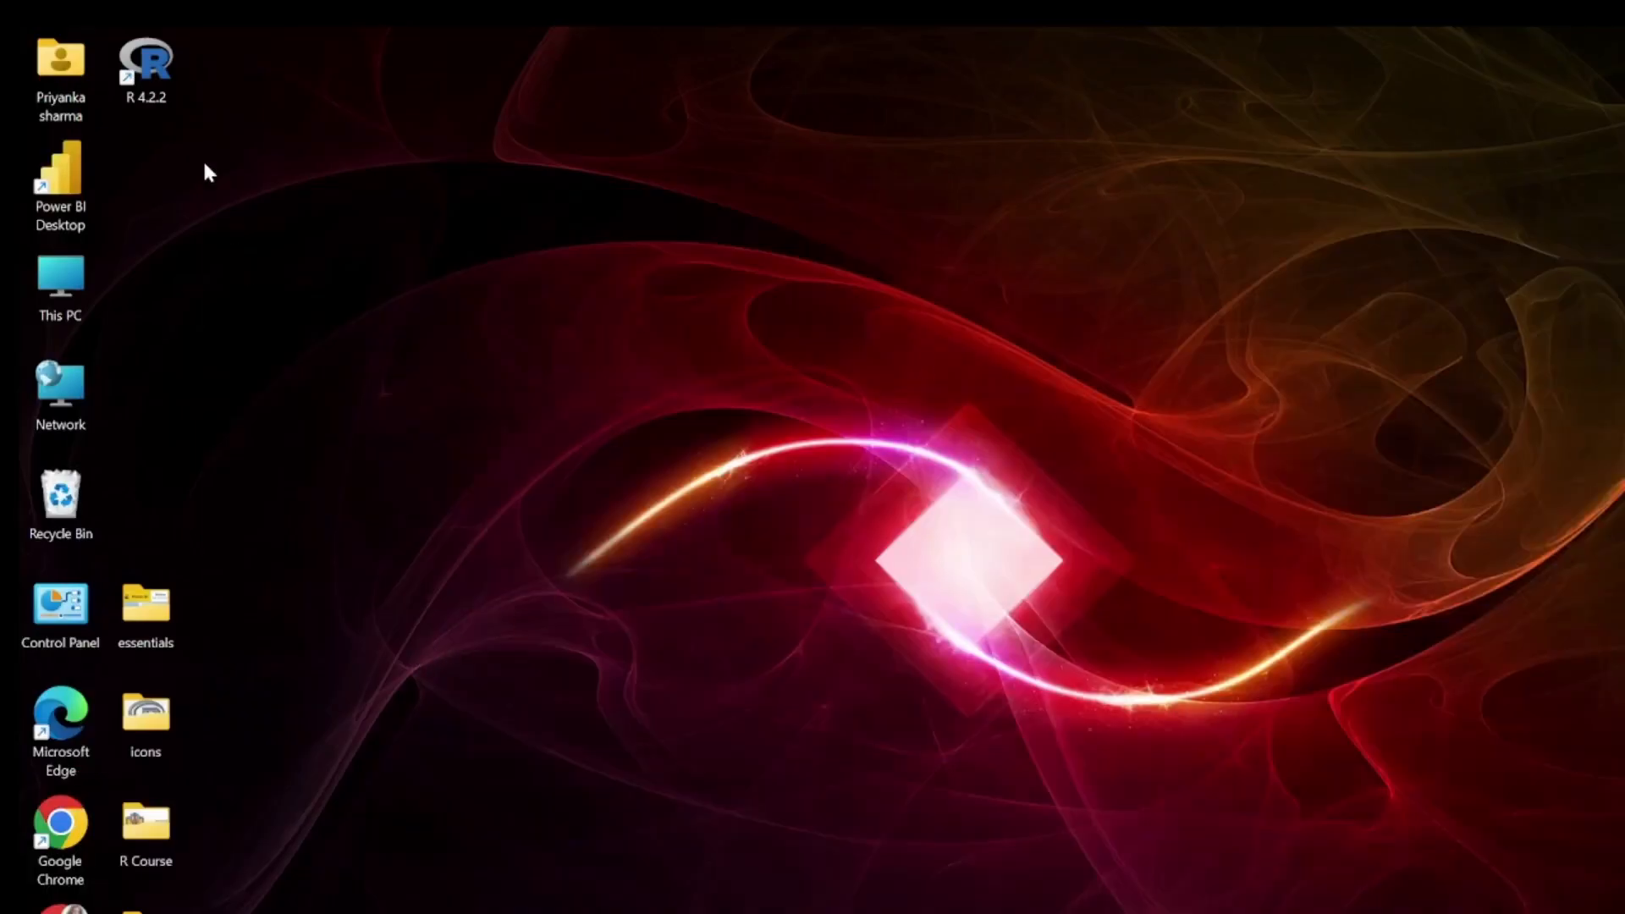
- Move the R 4.2.2 desktop shortcut to the spot directly above the essentials folder
{"action": "left_click_drag", "start_coordinate": [145, 63], "coordinate": [149, 276]}
{"action": "left_click_drag", "start_coordinate": [742, 462], "coordinate": [175, 495]}
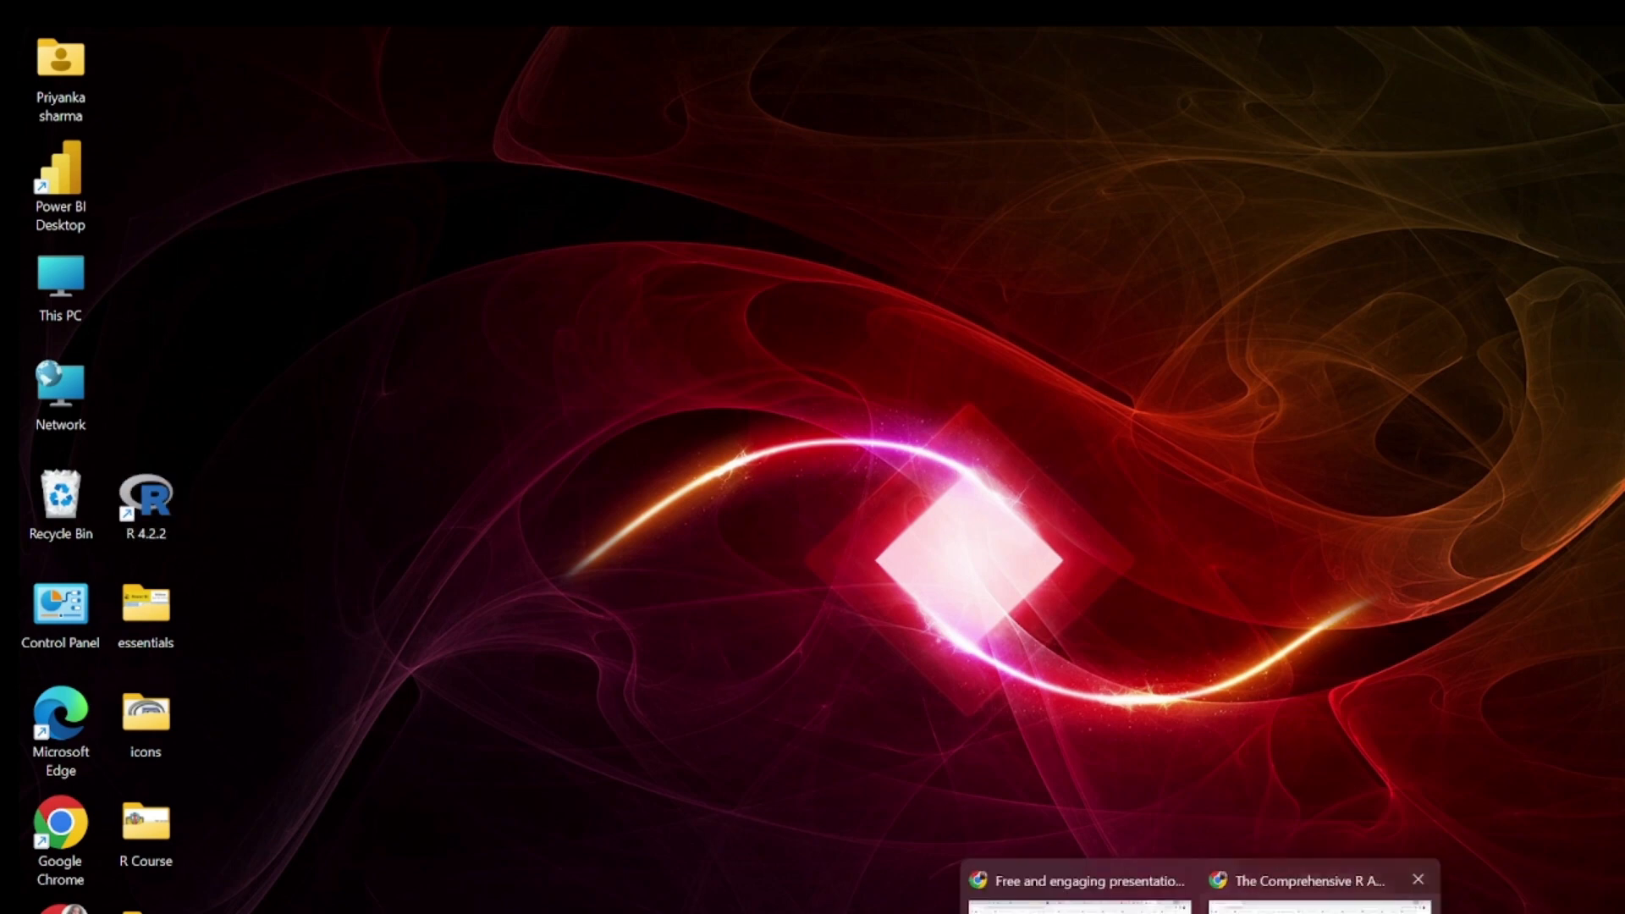
- Switch back to the Chrome window with the CRAN page and begin a web search for RStudio in a new tab
{"action": "left_click", "coordinate": [1295, 884]}
{"action": "left_click", "coordinate": [319, 51]}
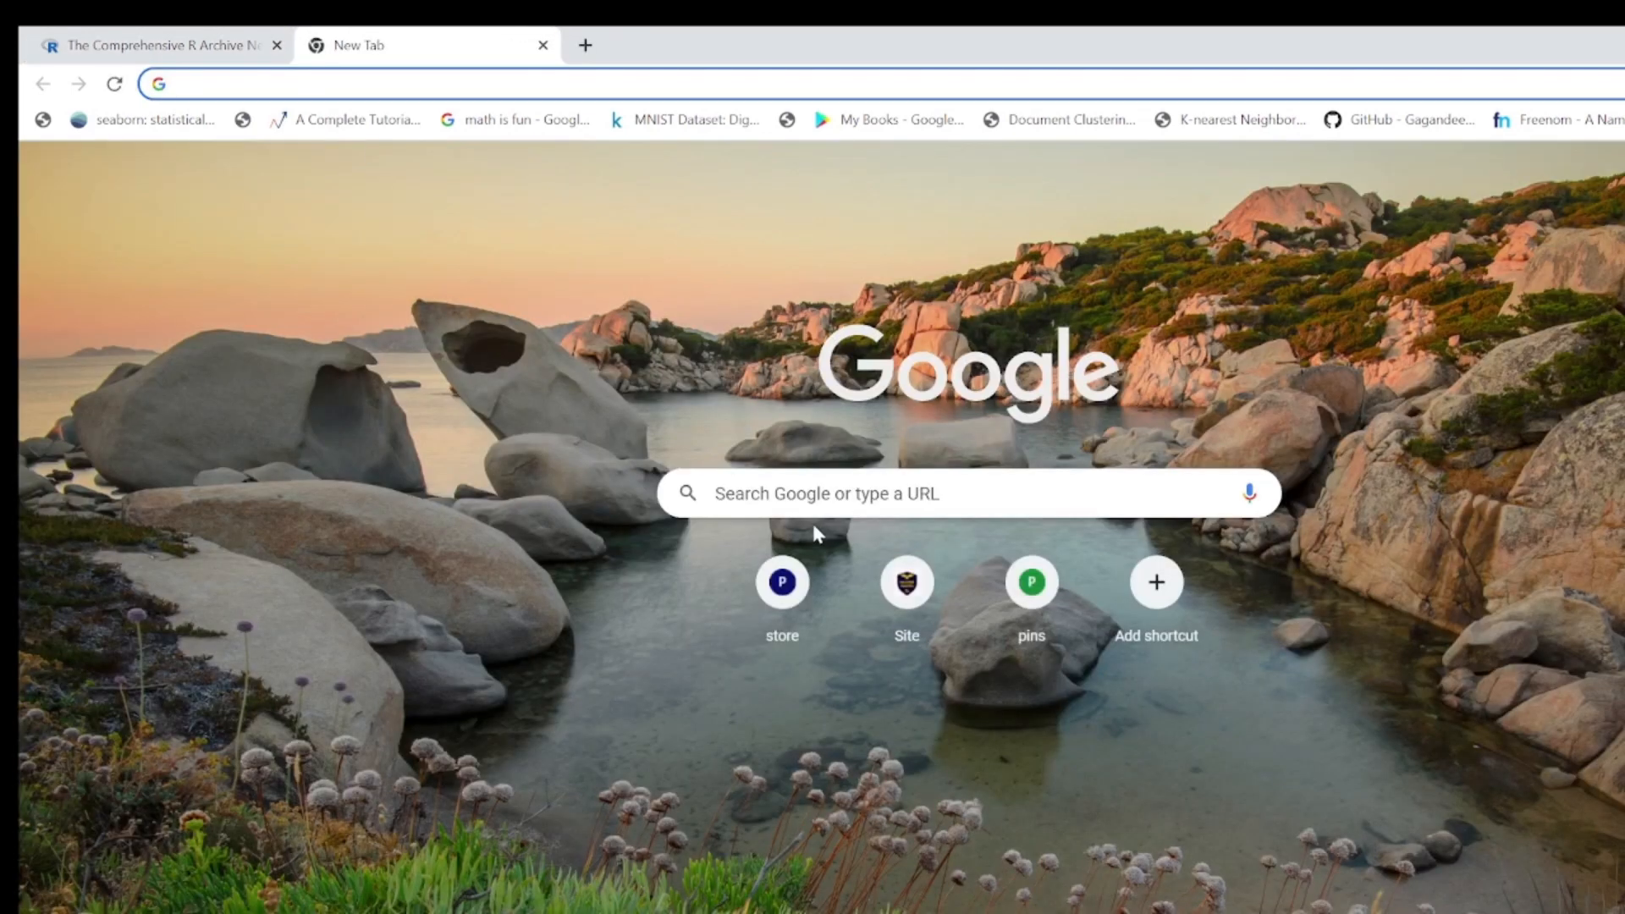
{"action": "left_click", "coordinate": [821, 506]}
{"action": "type", "text": "r stu"}
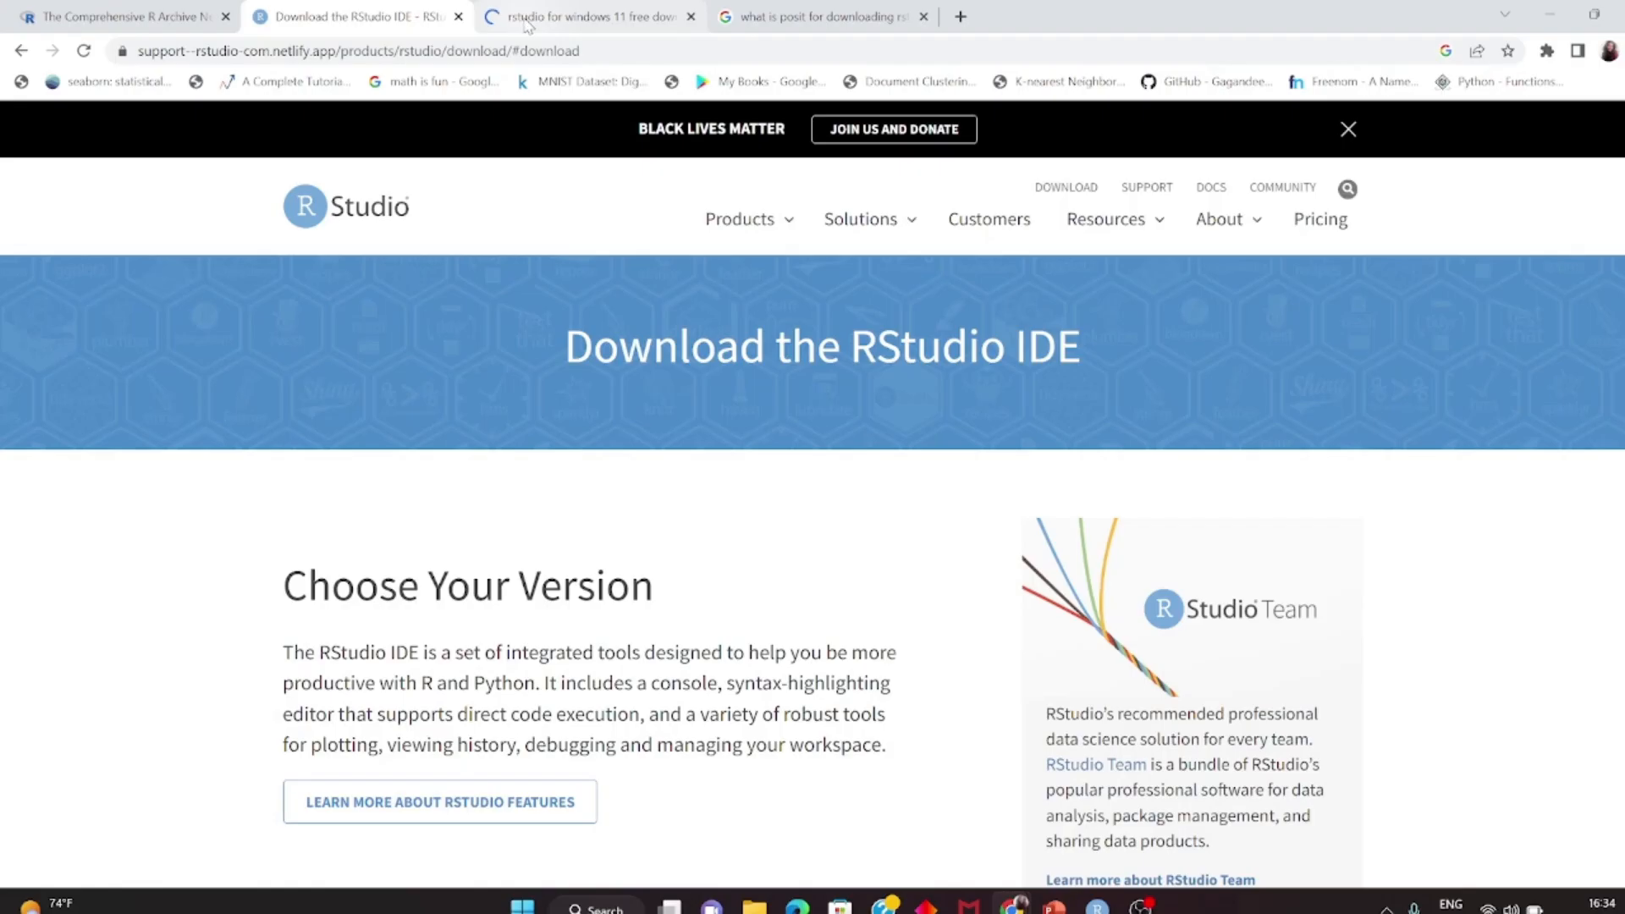
- Open Posit's RStudio Desktop page from the "rstudio for windows 11 free download official" results and download RStudio-2022.12.0-353.exe for Windows 10/11
{"action": "left_click", "coordinate": [524, 26]}
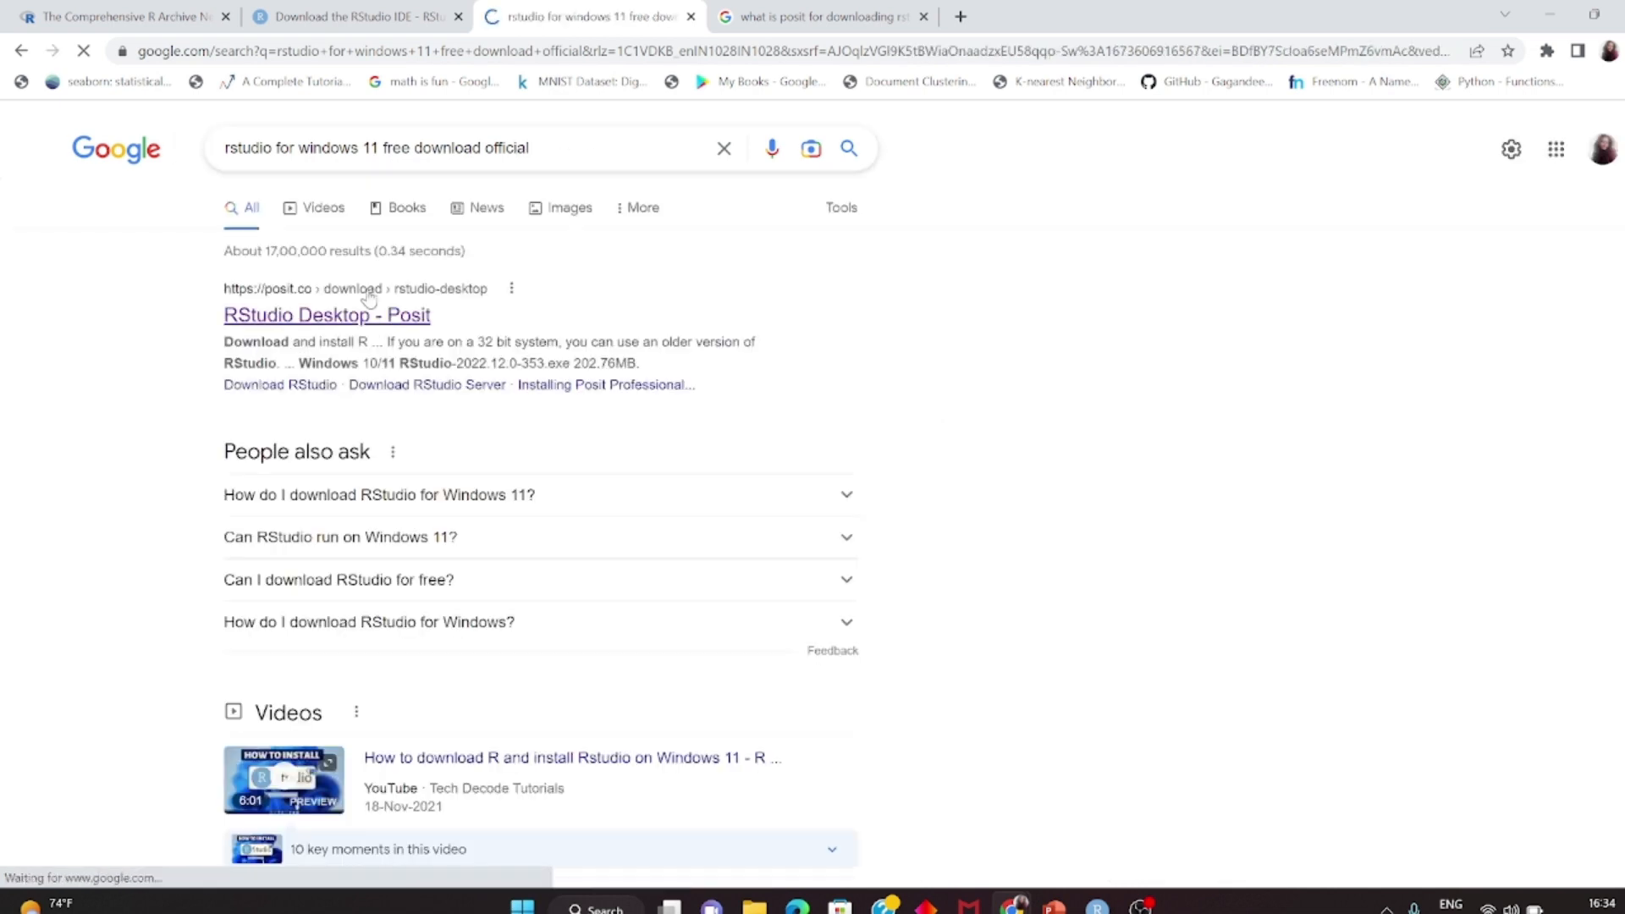
{"action": "left_click", "coordinate": [406, 330]}
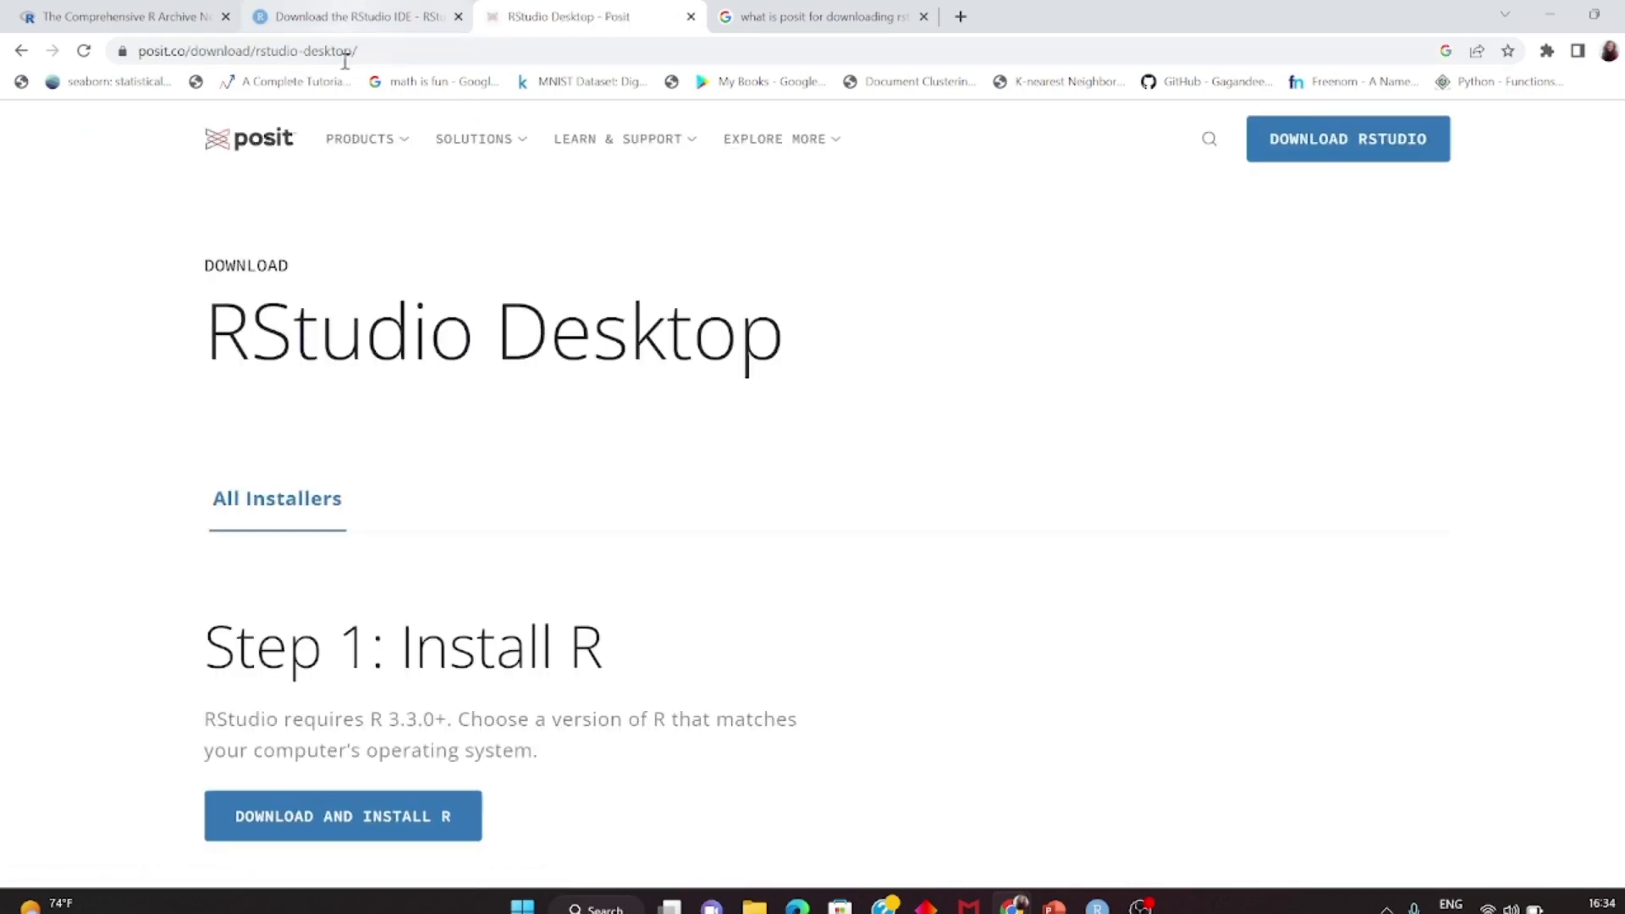
{"action": "scroll", "coordinate": [448, 393], "scroll_direction": "down", "scroll_amount": 10}
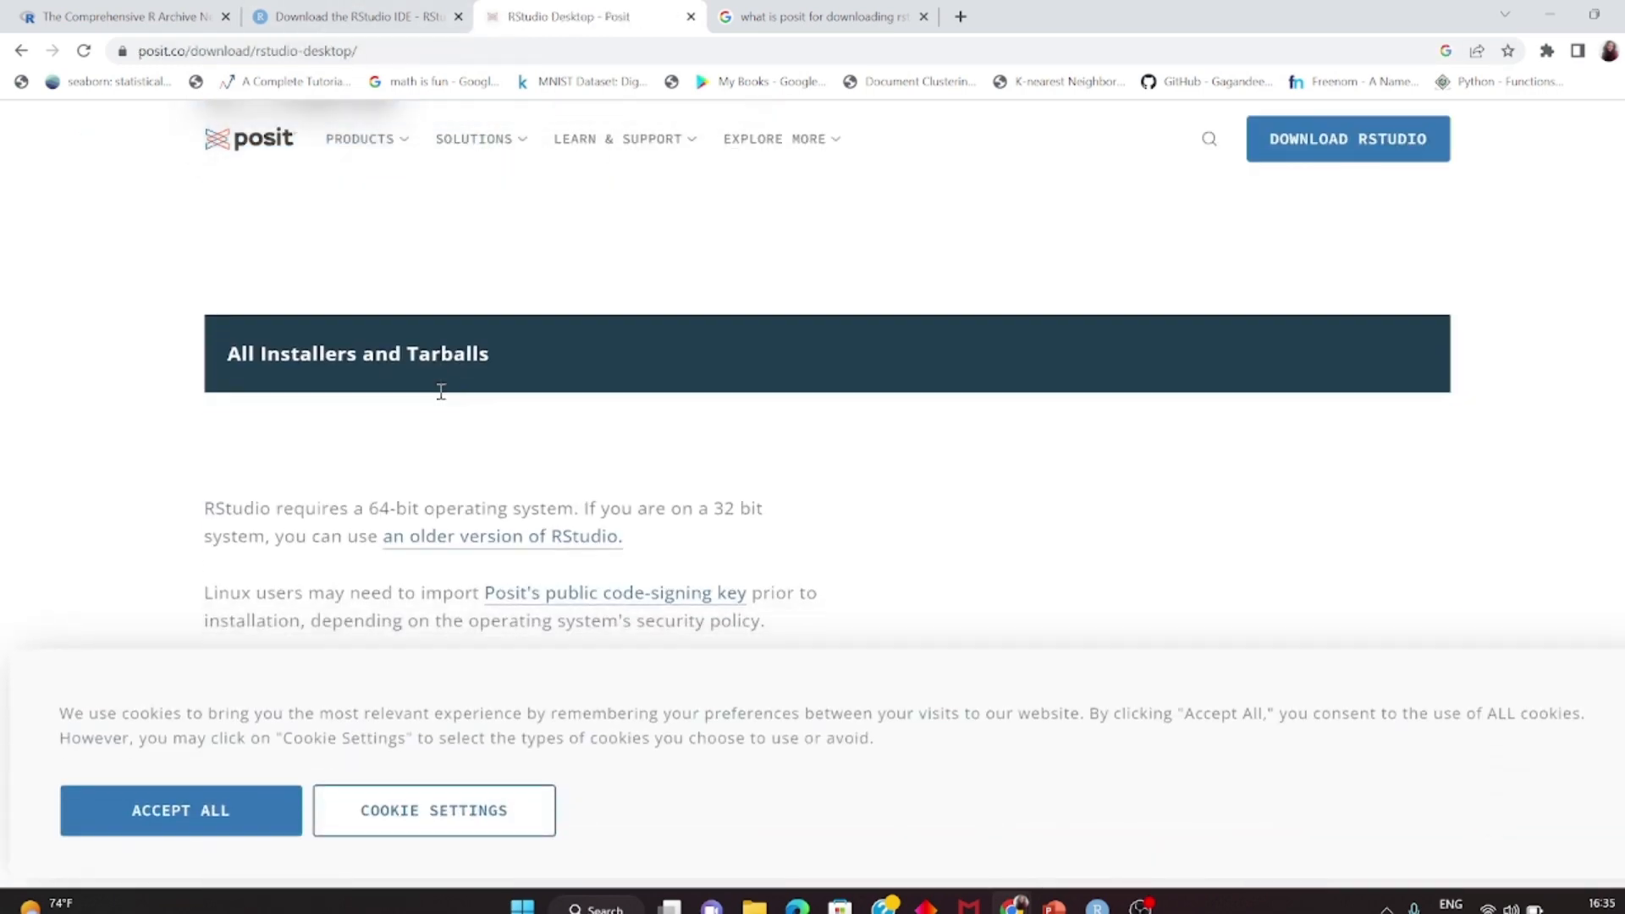
{"action": "scroll", "coordinate": [442, 399], "scroll_direction": "down", "scroll_amount": 2}
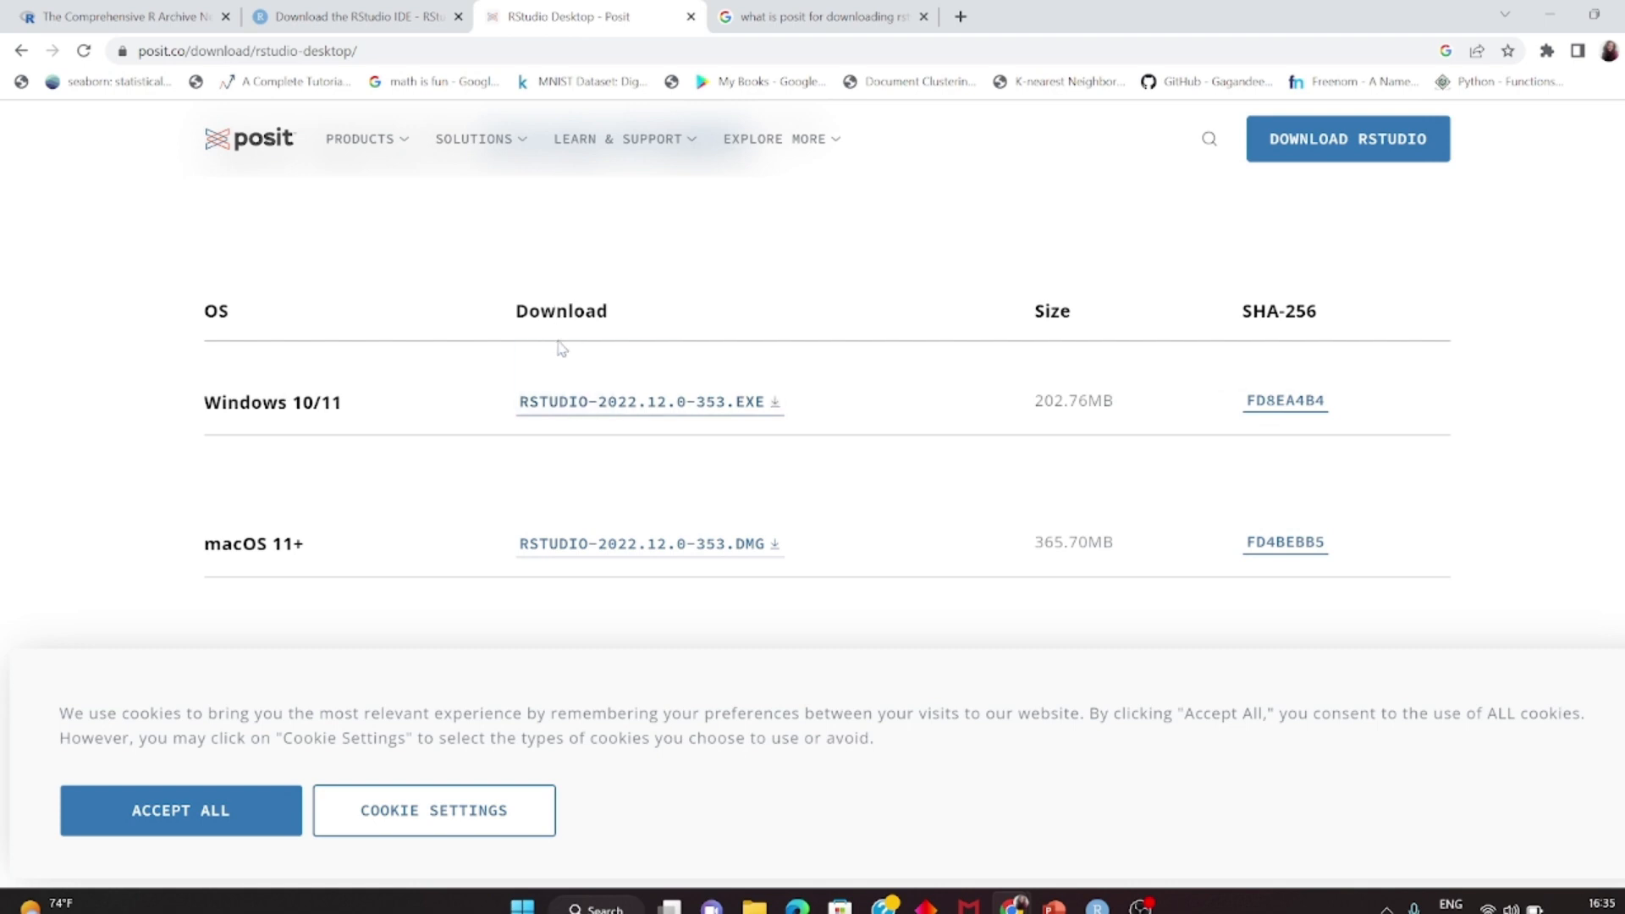
{"action": "scroll", "coordinate": [550, 359], "scroll_direction": "down", "scroll_amount": 1}
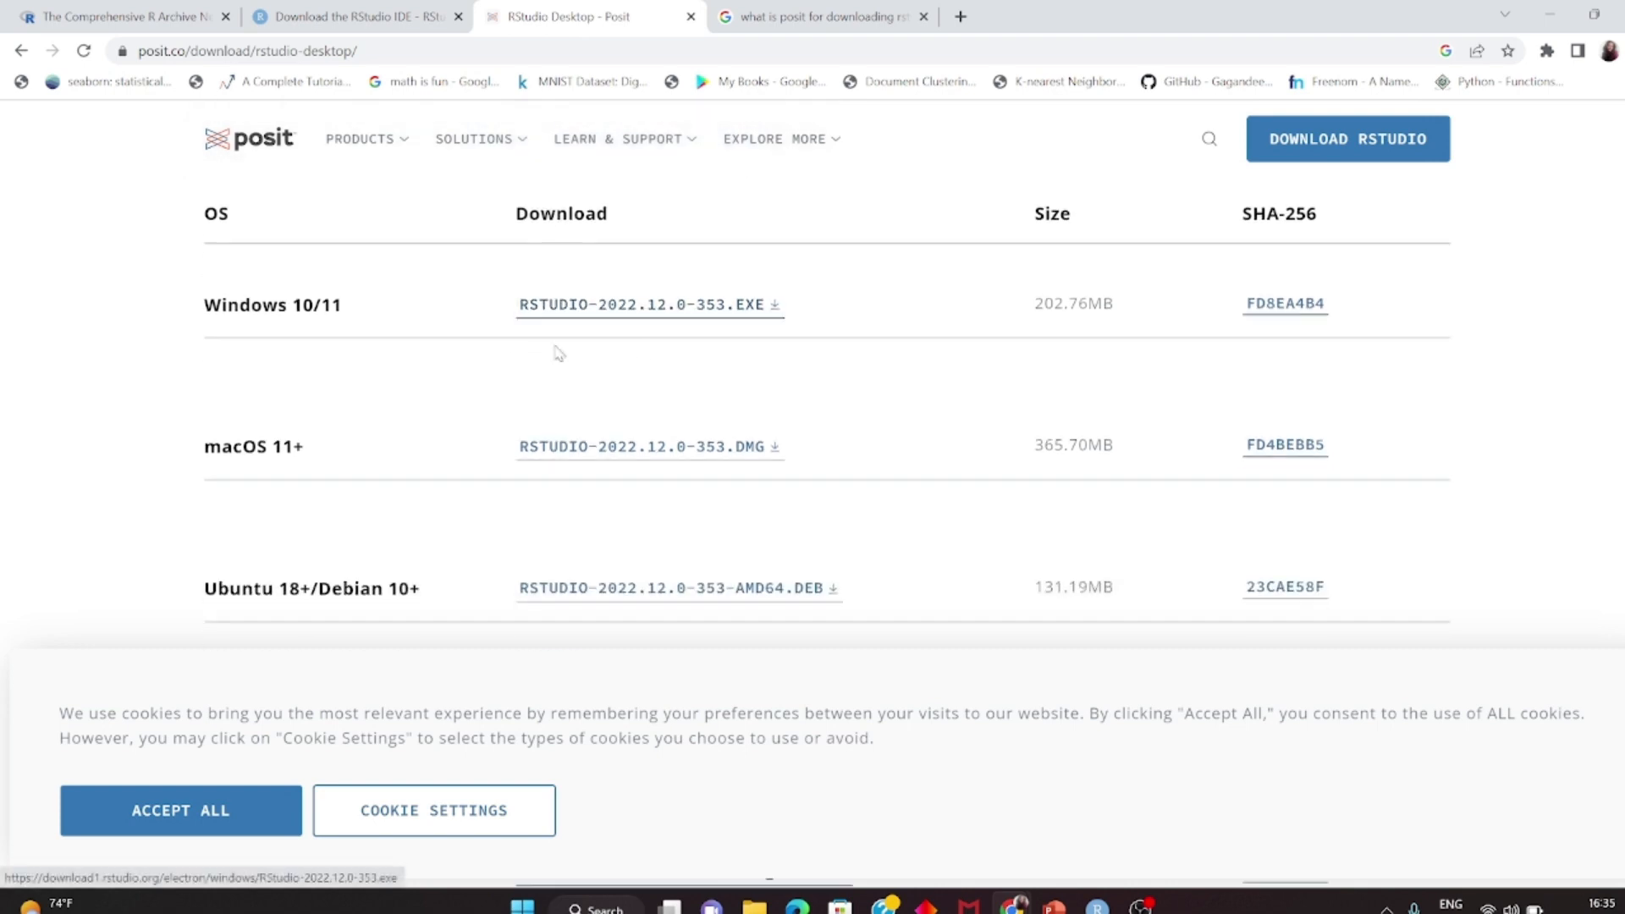
{"action": "left_click", "coordinate": [749, 311]}
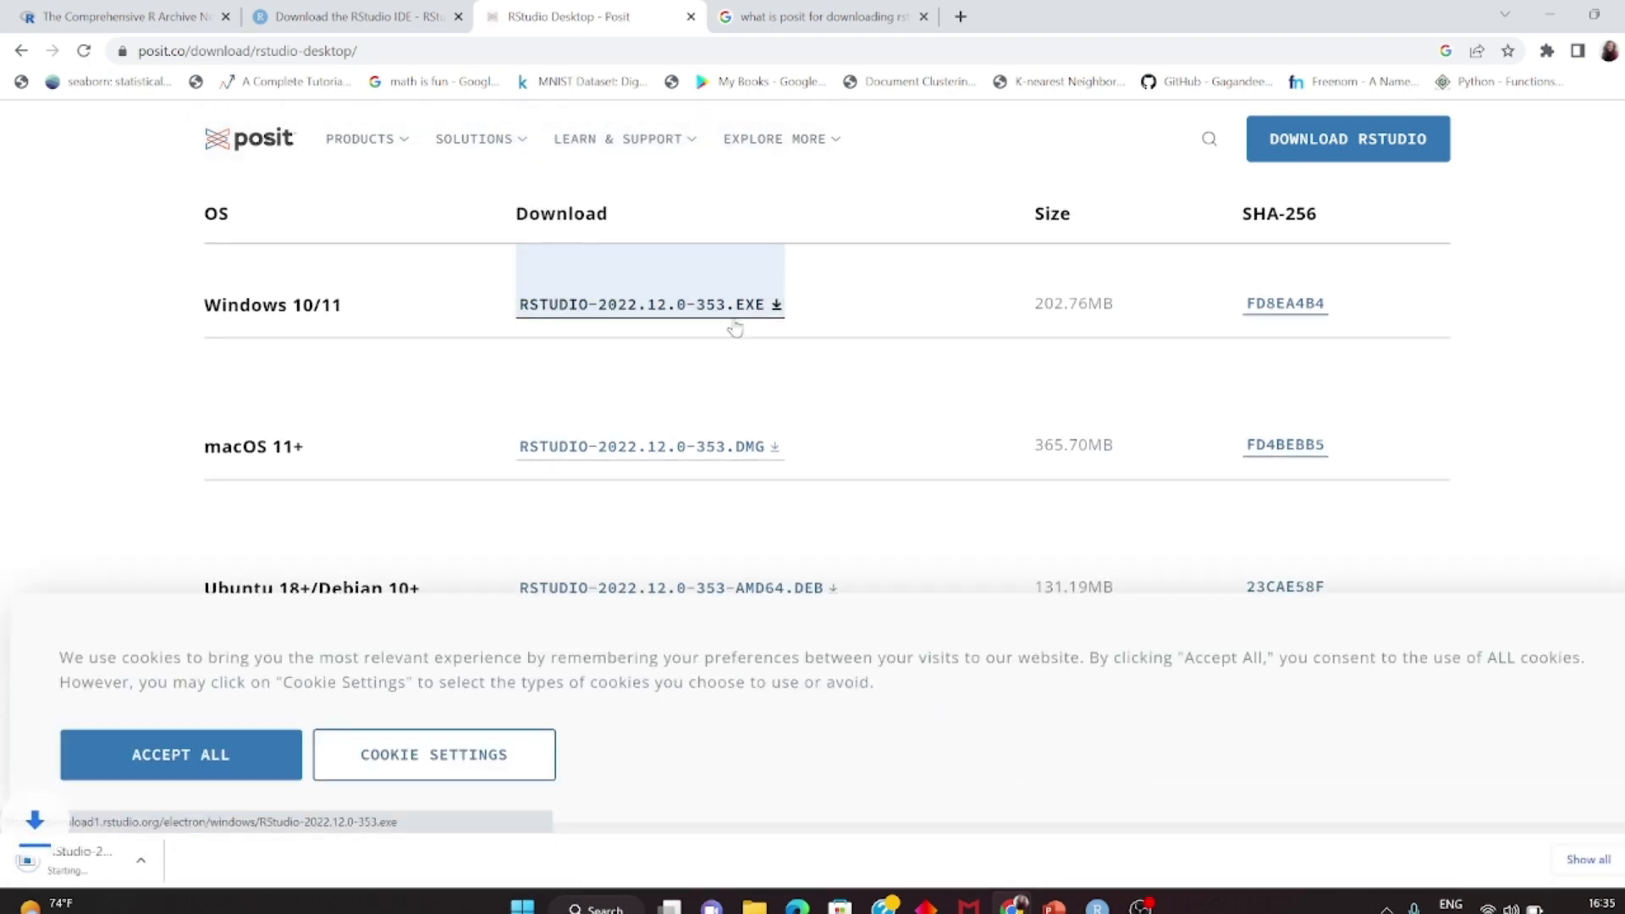
- Examine the free RStudio Desktop option and its Windows installer on the older RStudio IDE download page
{"action": "left_click", "coordinate": [339, 17]}
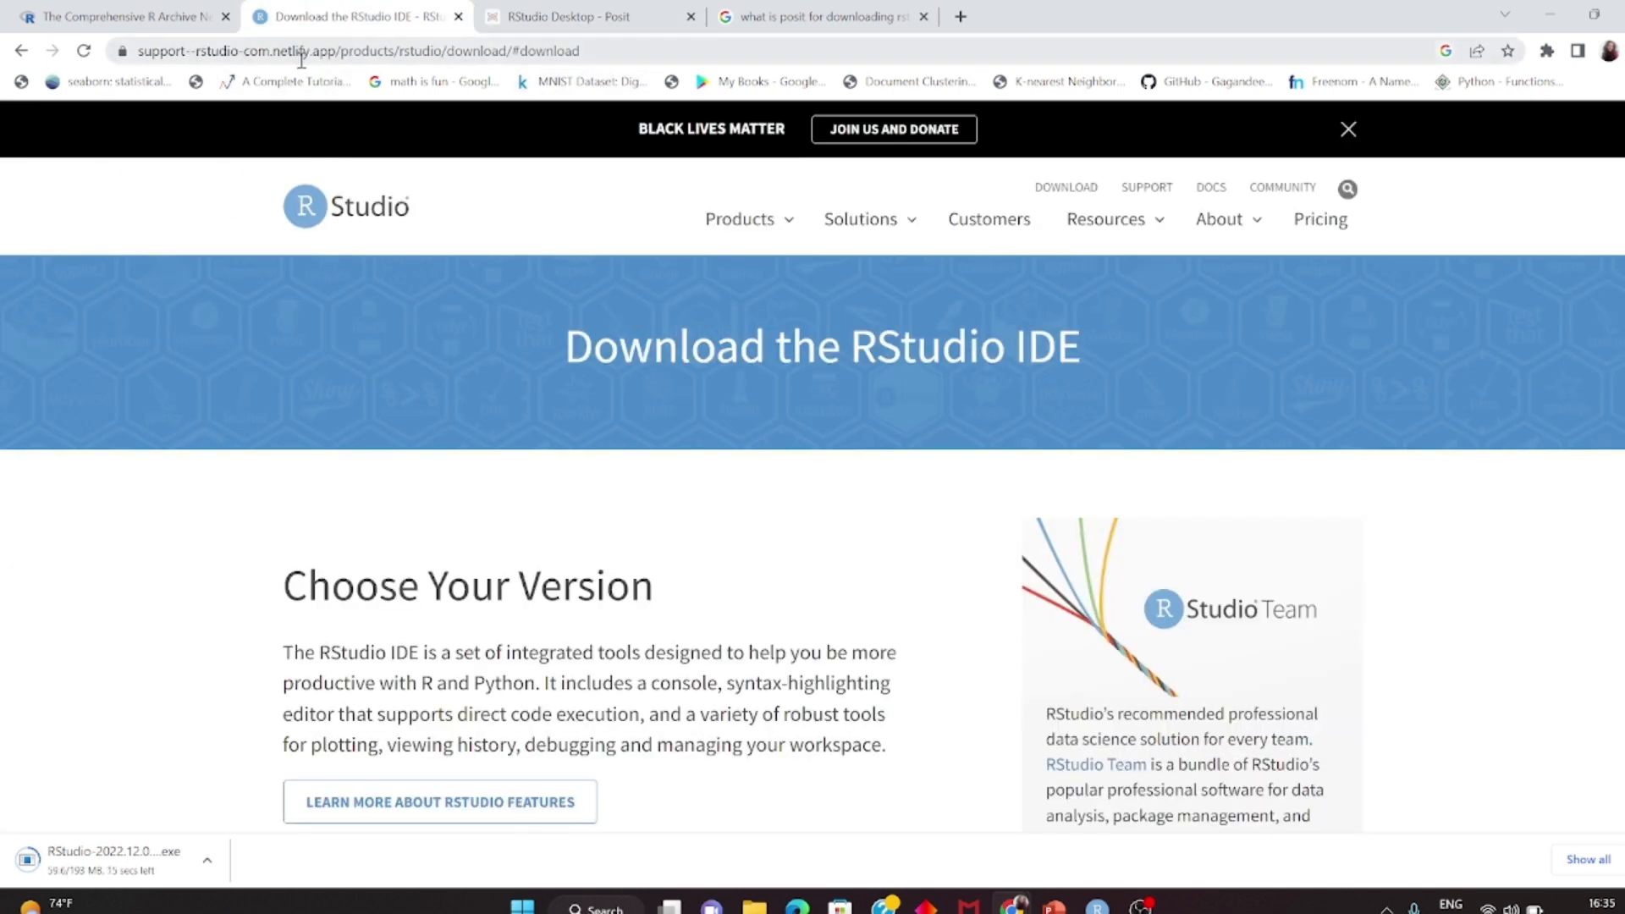
{"action": "scroll", "coordinate": [541, 337], "scroll_direction": "down", "scroll_amount": 7}
{"action": "scroll", "coordinate": [544, 341], "scroll_direction": "down", "scroll_amount": 2}
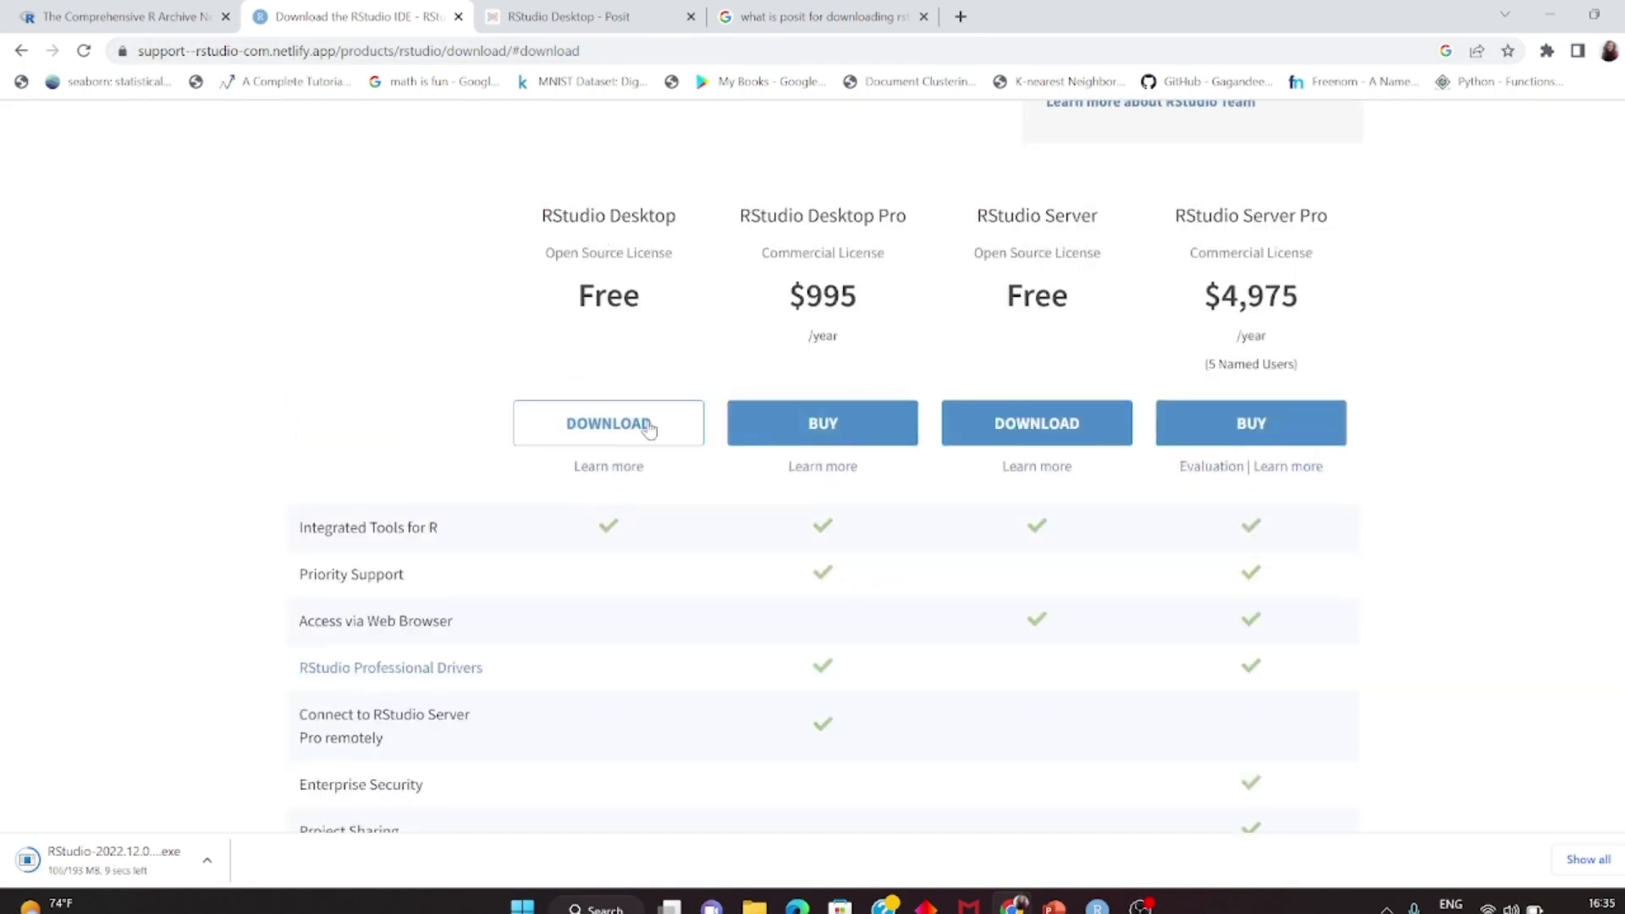
{"action": "scroll", "coordinate": [646, 424], "scroll_direction": "down", "scroll_amount": 10}
{"action": "scroll", "coordinate": [646, 424], "scroll_direction": "down", "scroll_amount": 10}
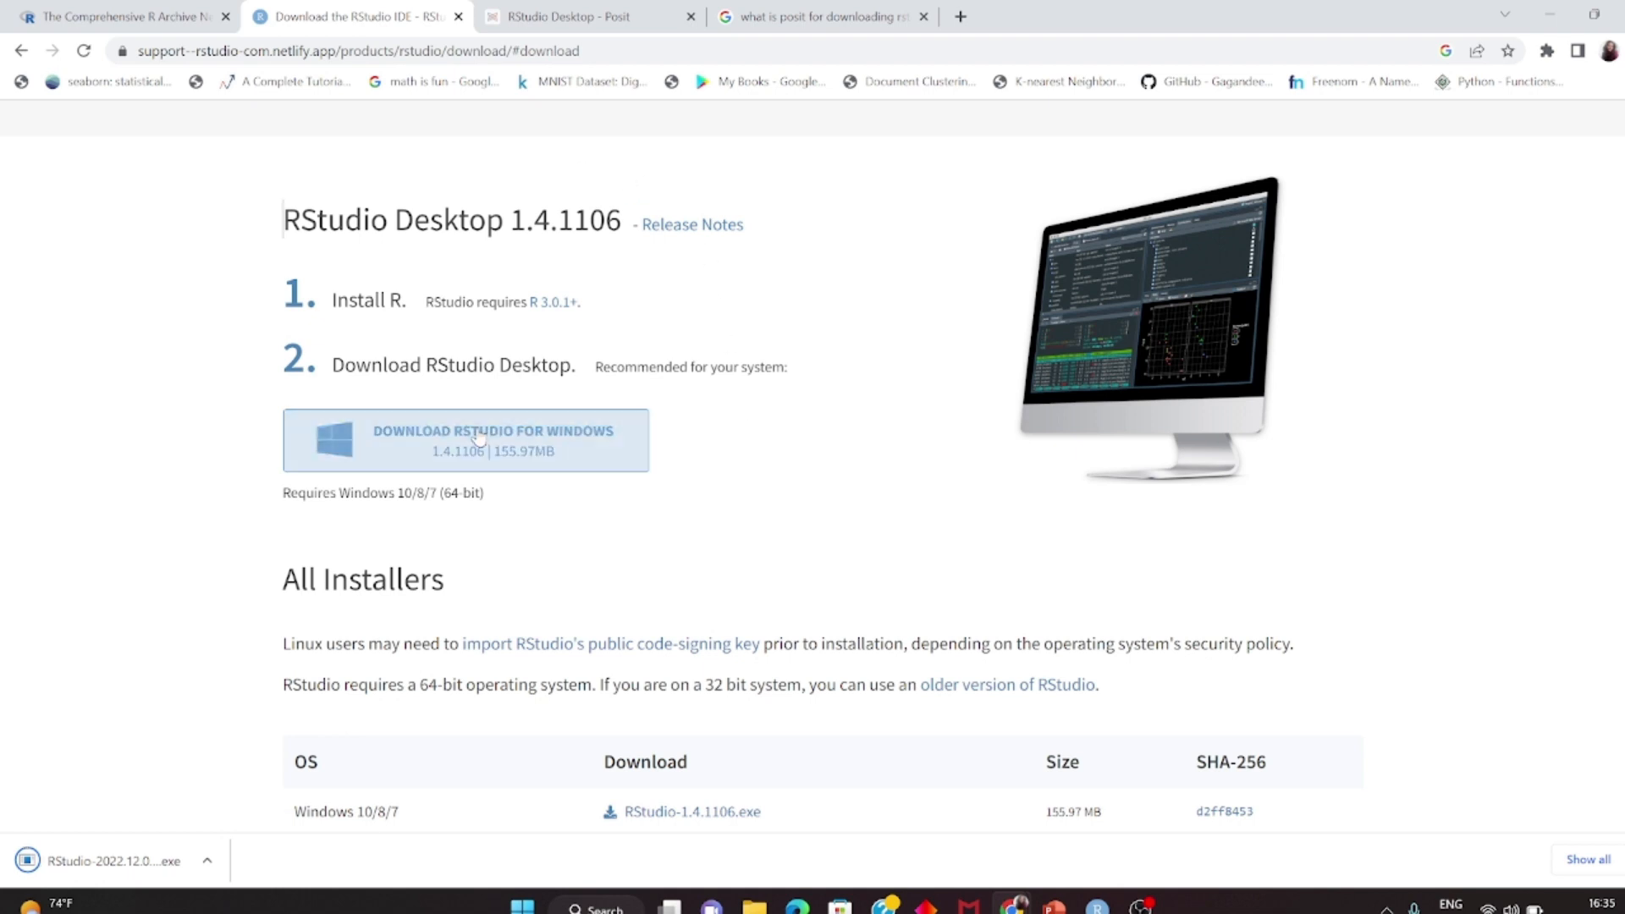
- Run the downloaded RStudio installer and start installing to C:\Program Files\RStudio with the Start Menu folder RStudio
{"action": "left_click", "coordinate": [573, 19]}
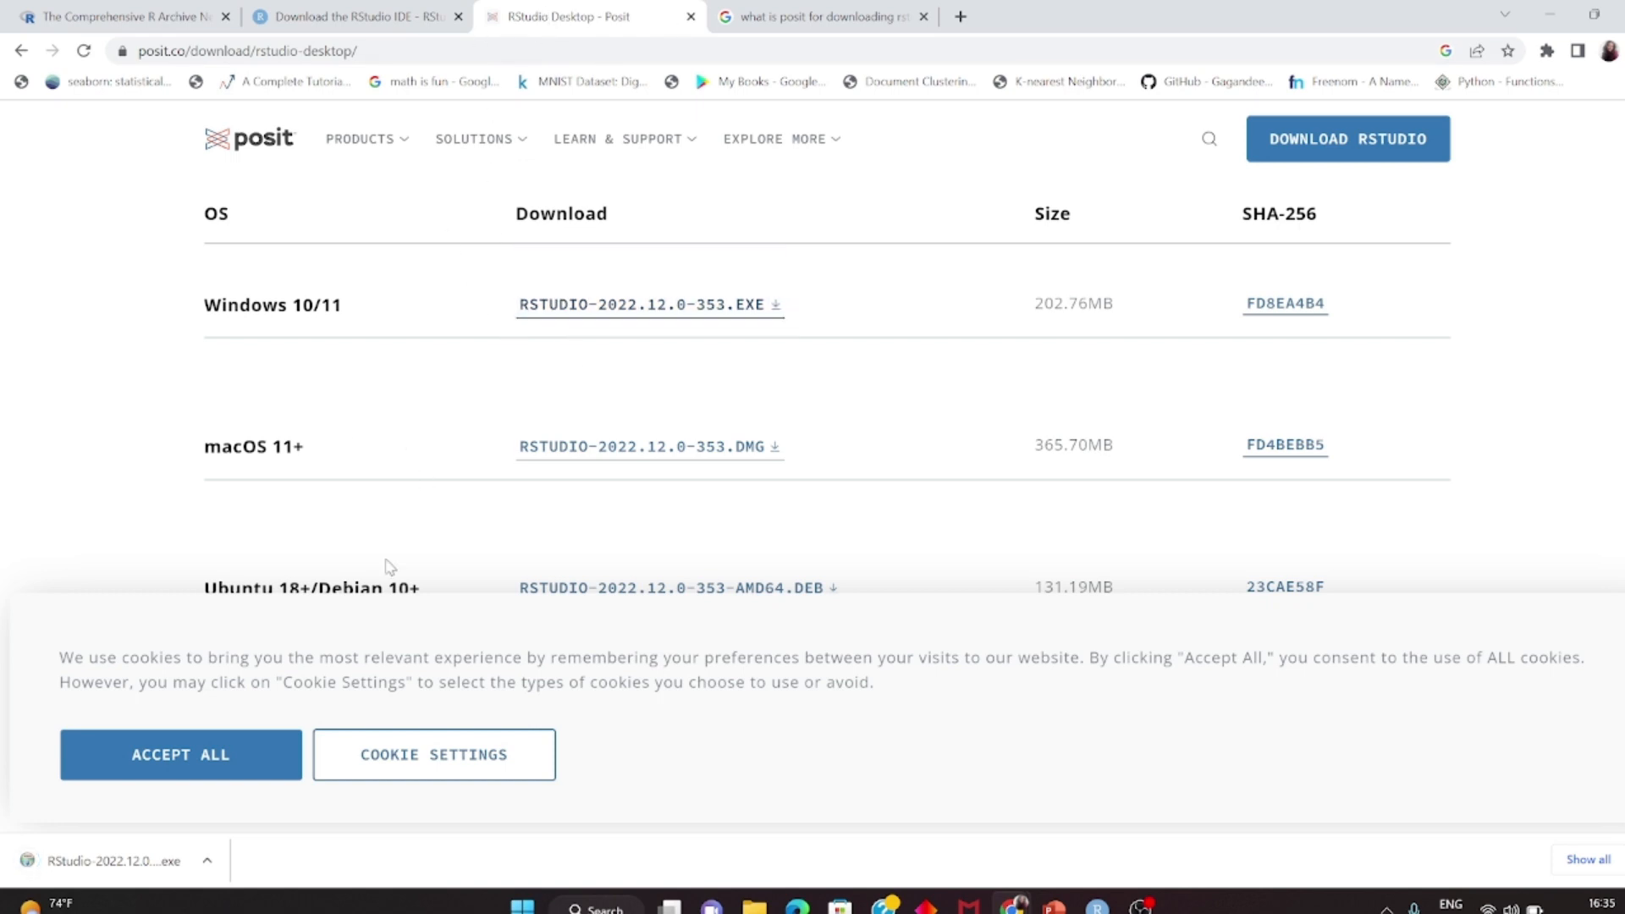
{"action": "left_click", "coordinate": [191, 863]}
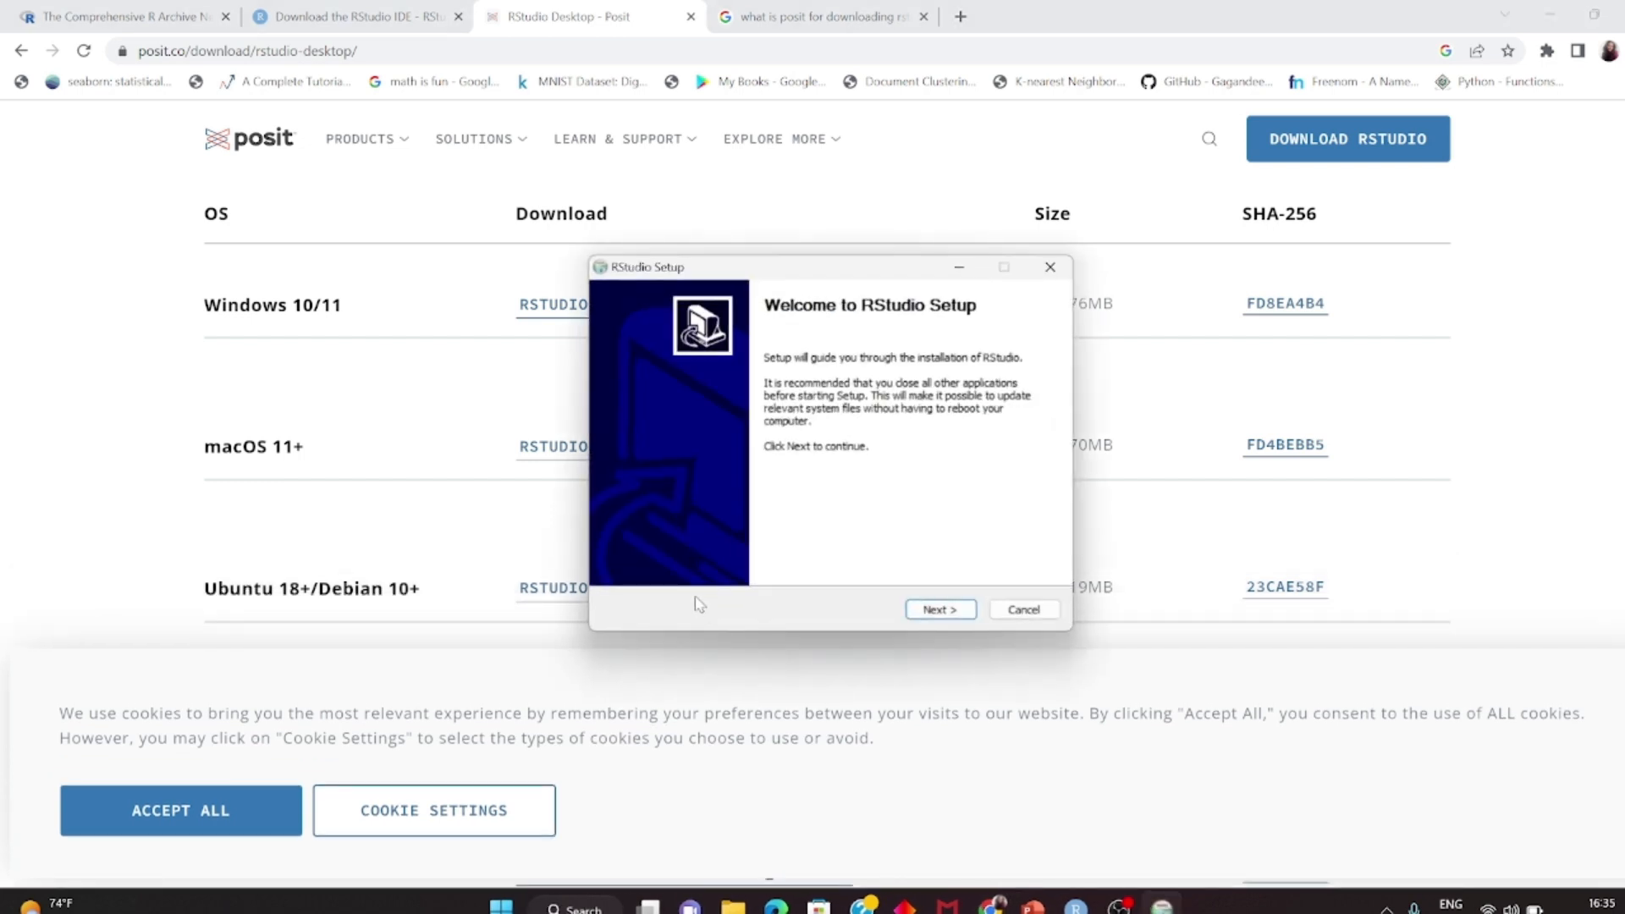
{"action": "left_click", "coordinate": [919, 611]}
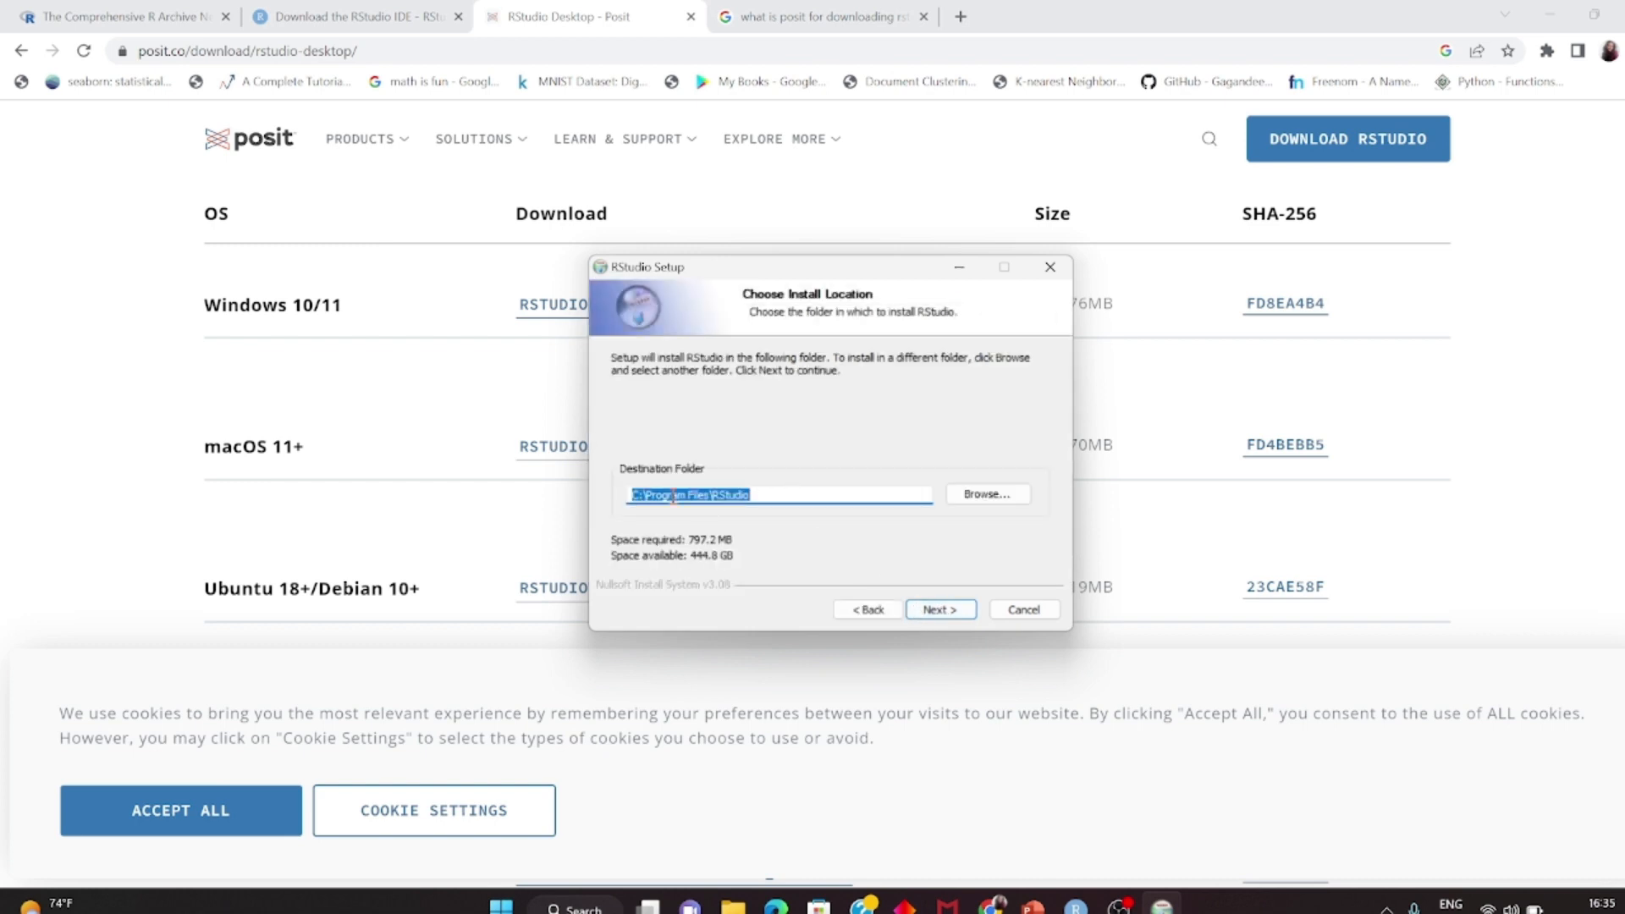
{"action": "left_click", "coordinate": [948, 611]}
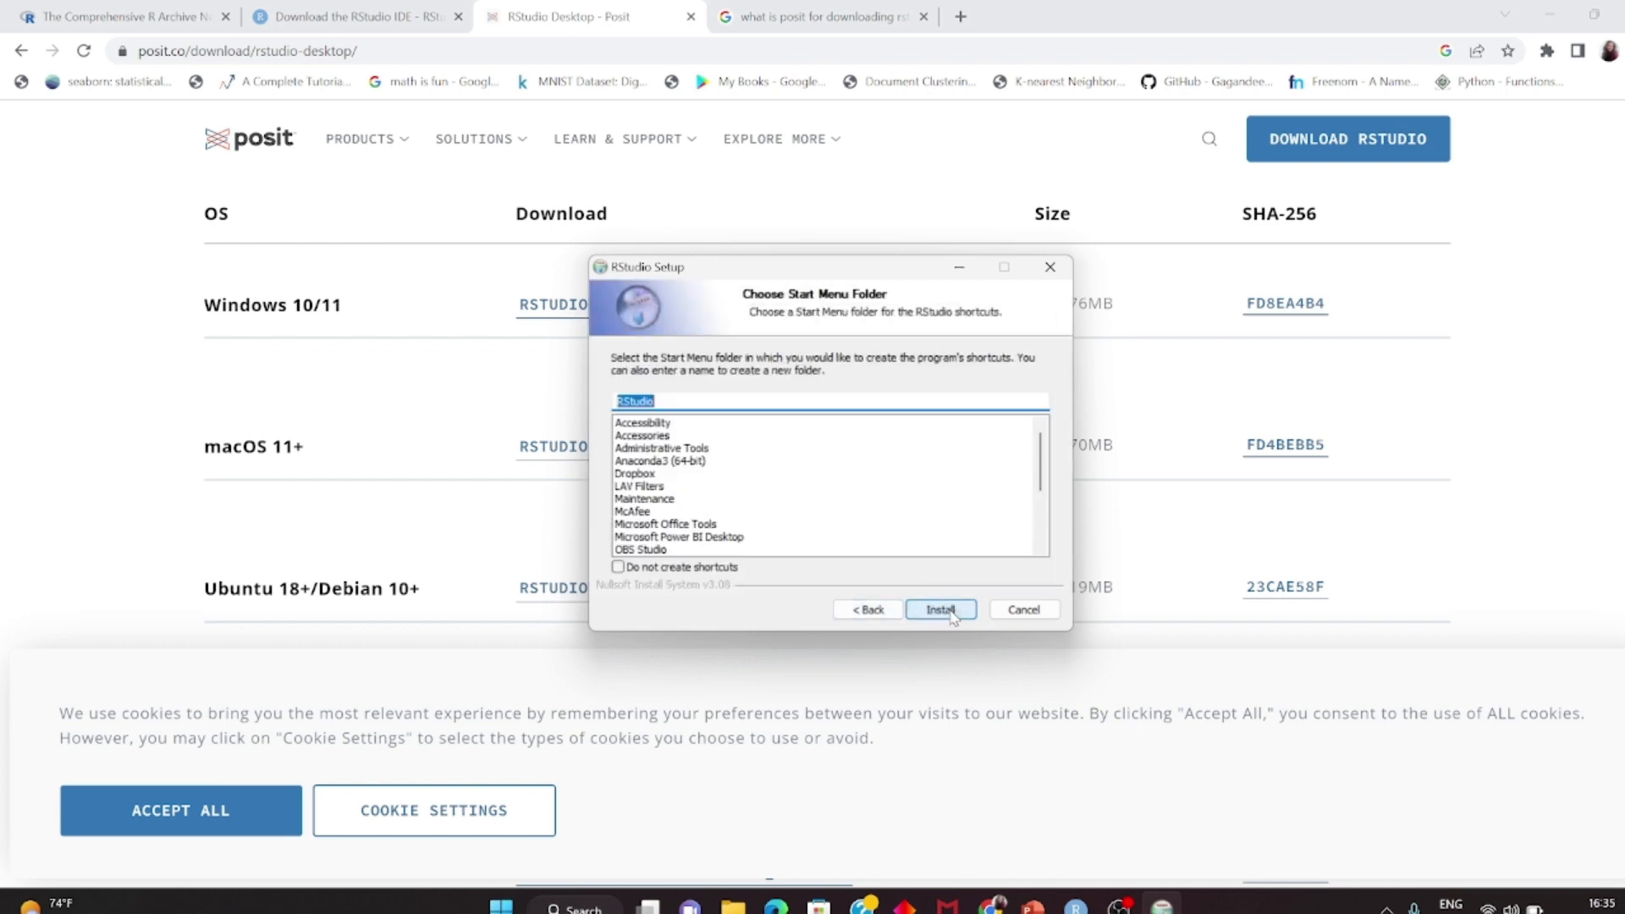
{"action": "scroll", "coordinate": [821, 508], "scroll_direction": "down", "scroll_amount": 3}
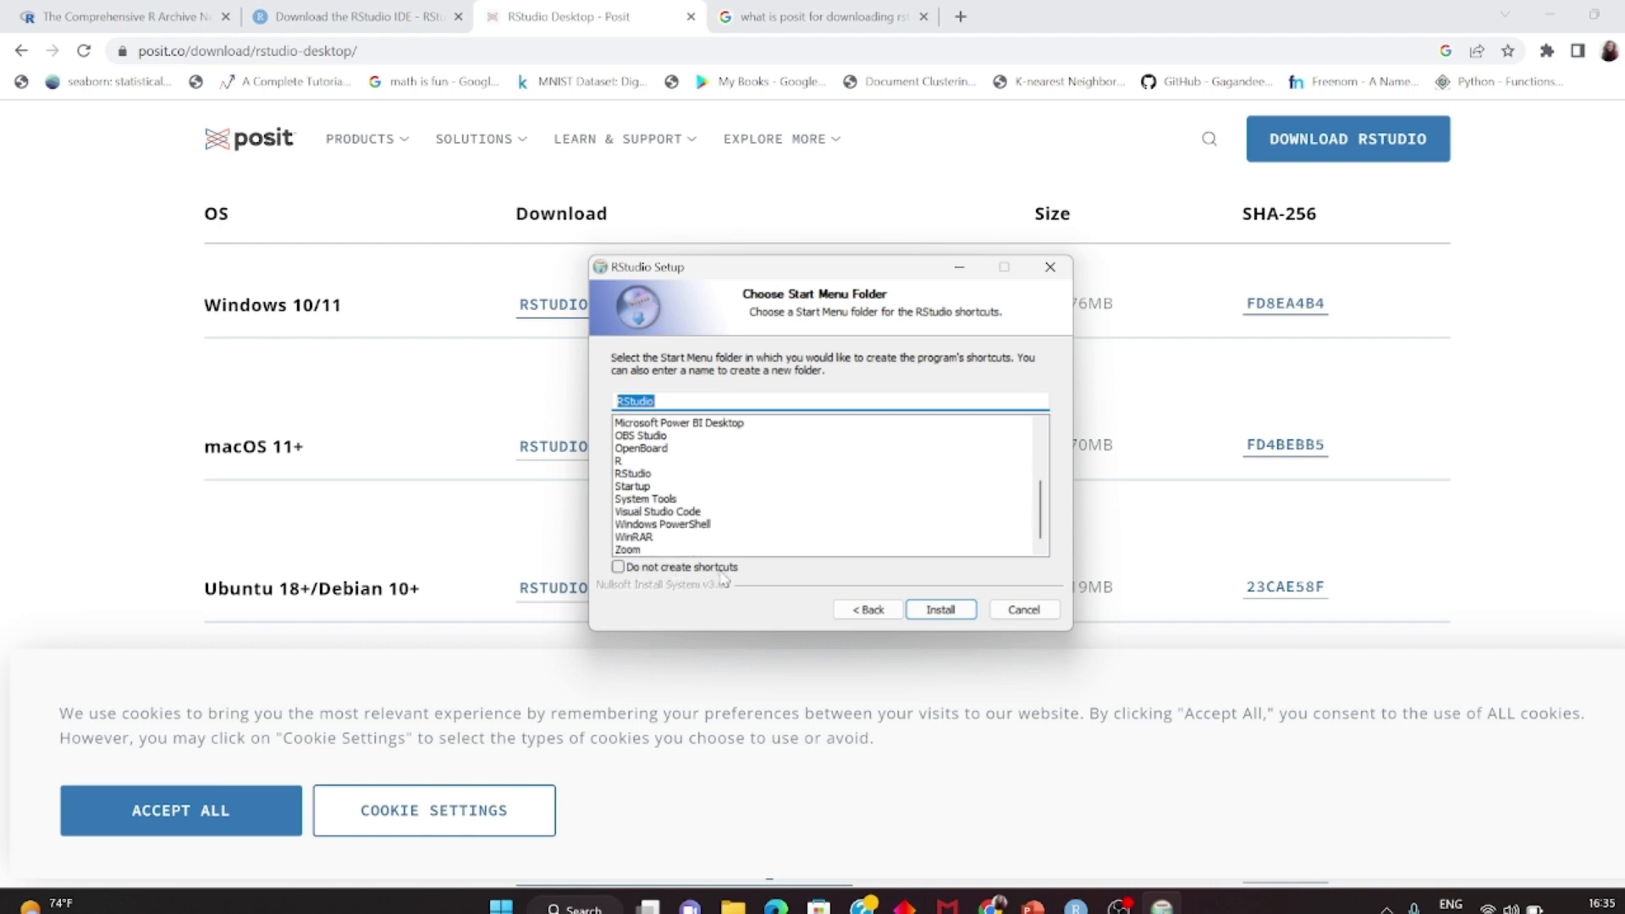
{"action": "left_click", "coordinate": [943, 610]}
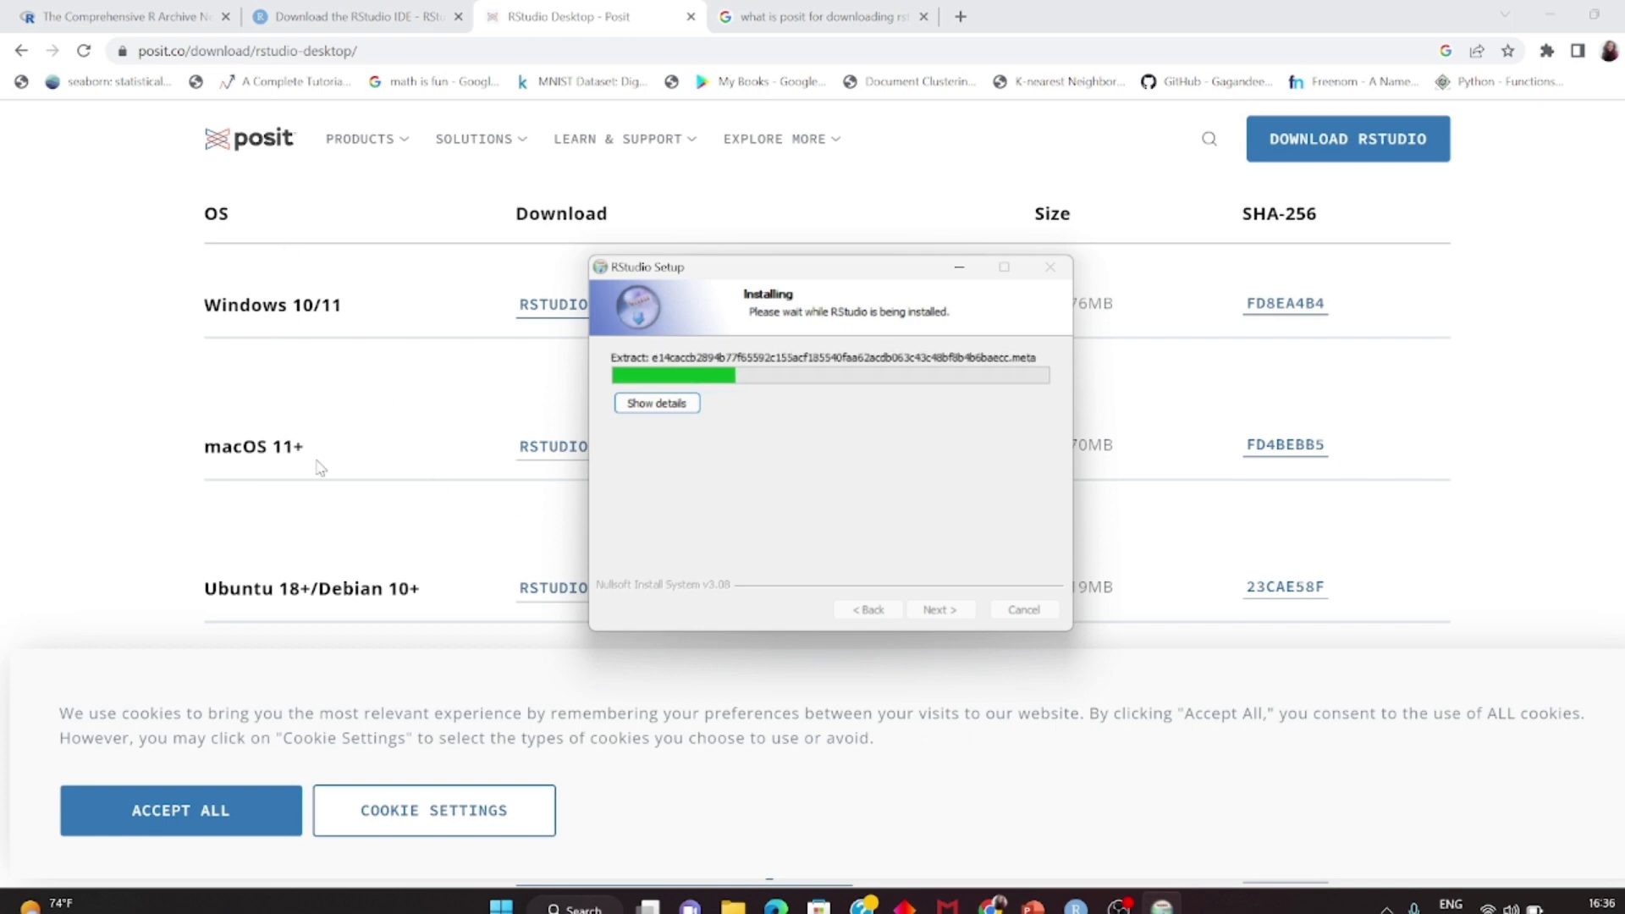
- Examine the RStudio installers and Zip/Tarballs listed for other operating systems on the Posit download page during the installation
{"action": "scroll", "coordinate": [290, 464], "scroll_direction": "down", "scroll_amount": 3}
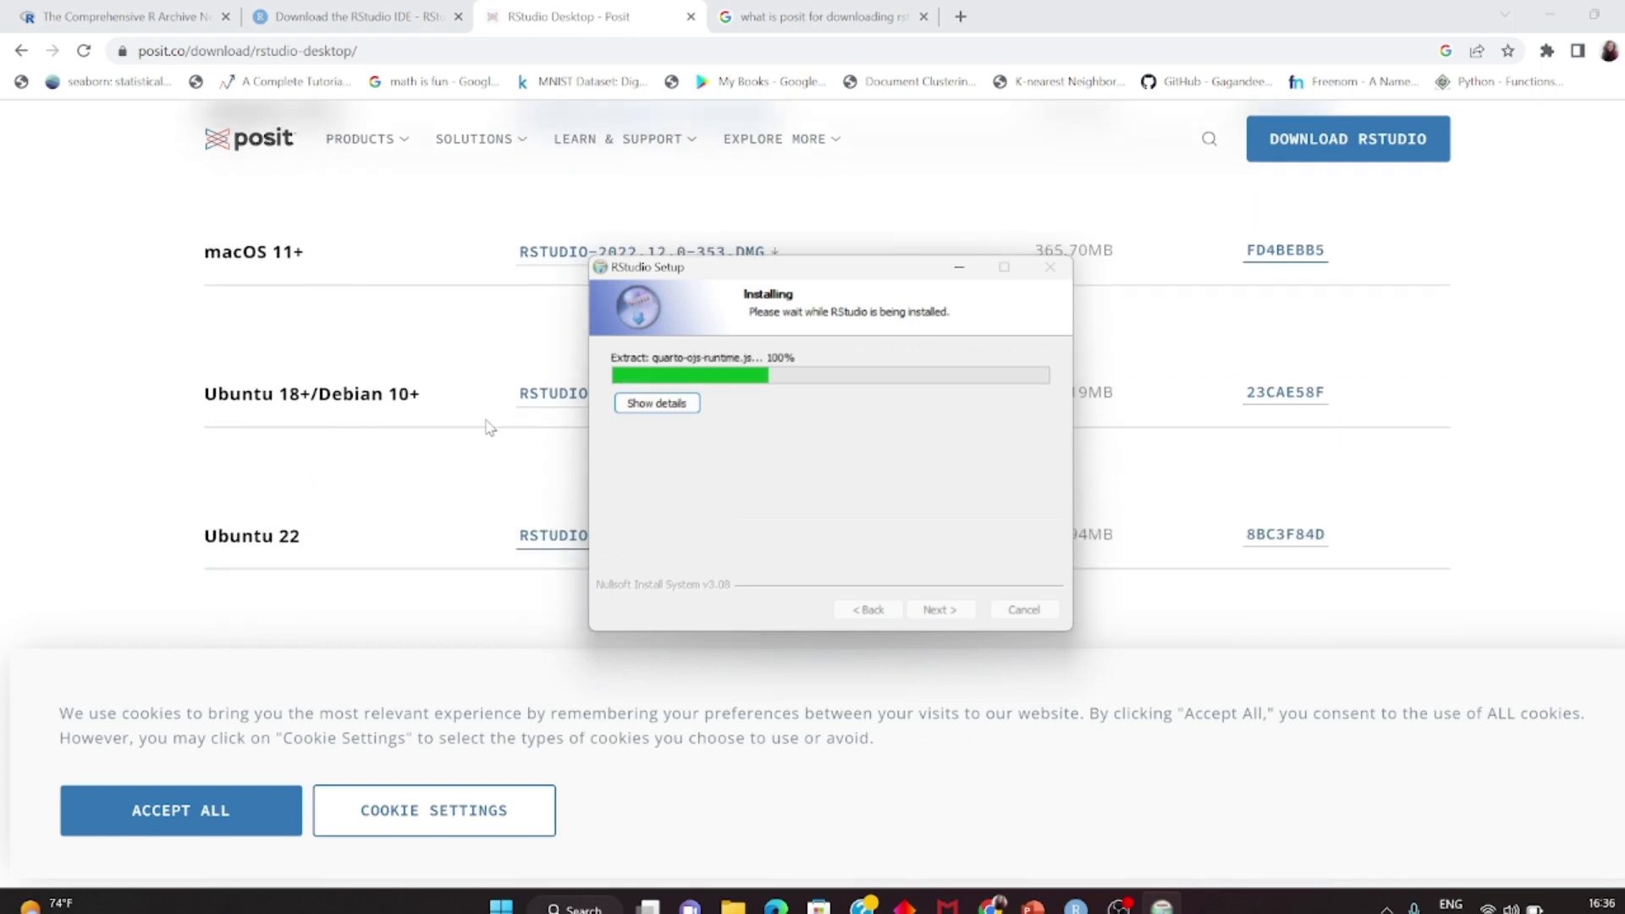
{"action": "scroll", "coordinate": [423, 494], "scroll_direction": "down", "scroll_amount": 3}
{"action": "scroll", "coordinate": [423, 494], "scroll_direction": "down", "scroll_amount": 2}
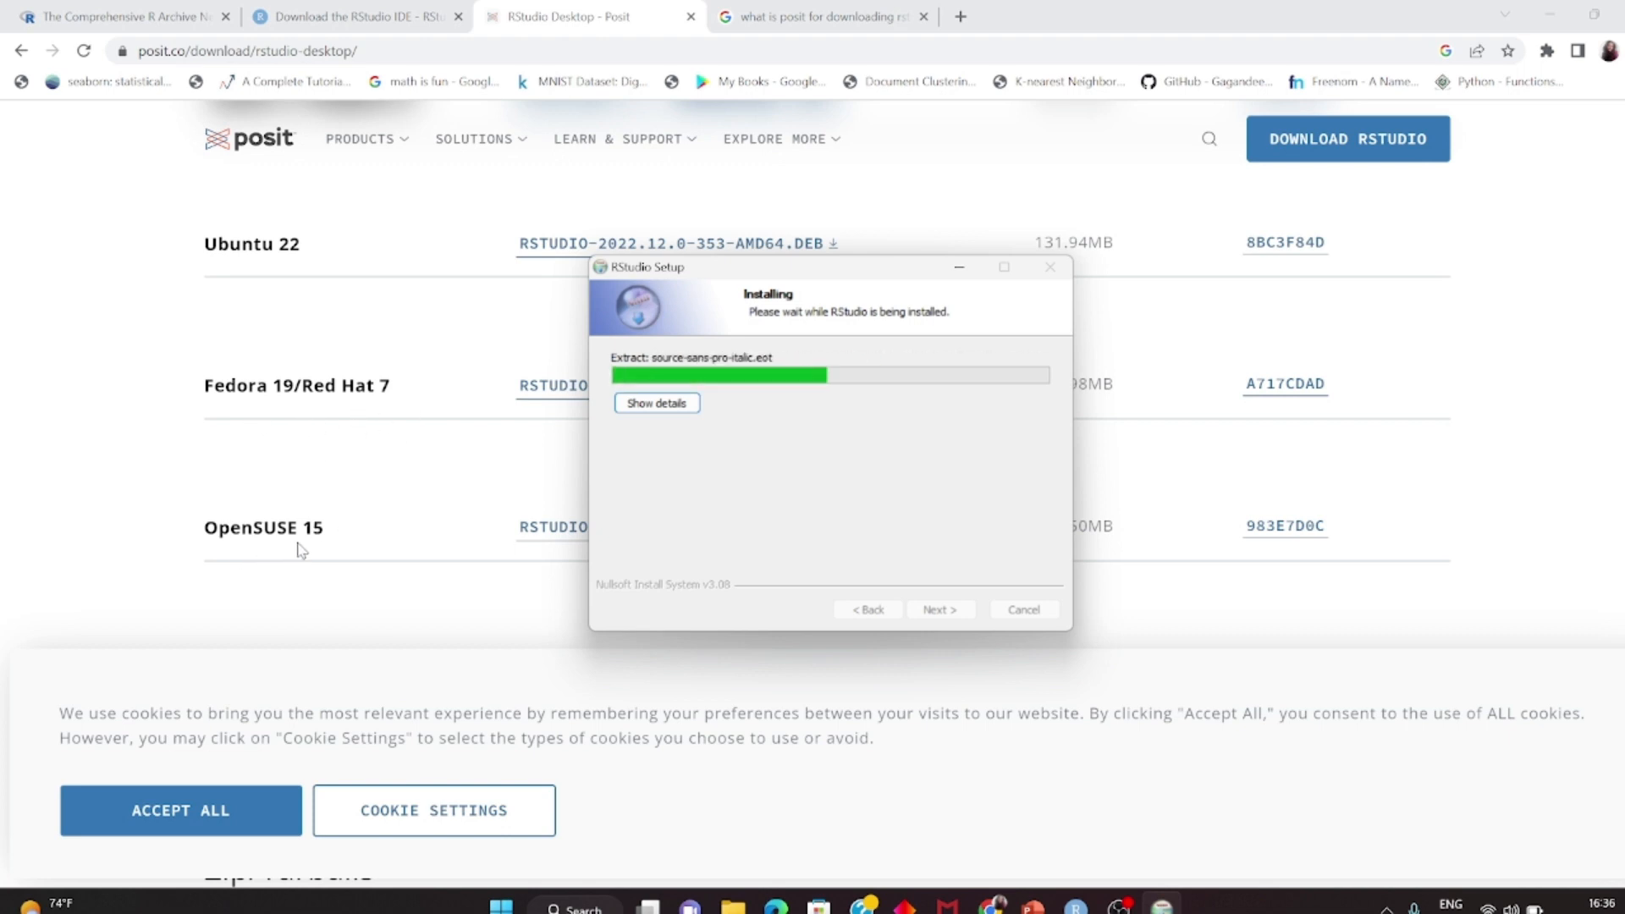
{"action": "scroll", "coordinate": [359, 536], "scroll_direction": "down", "scroll_amount": 3}
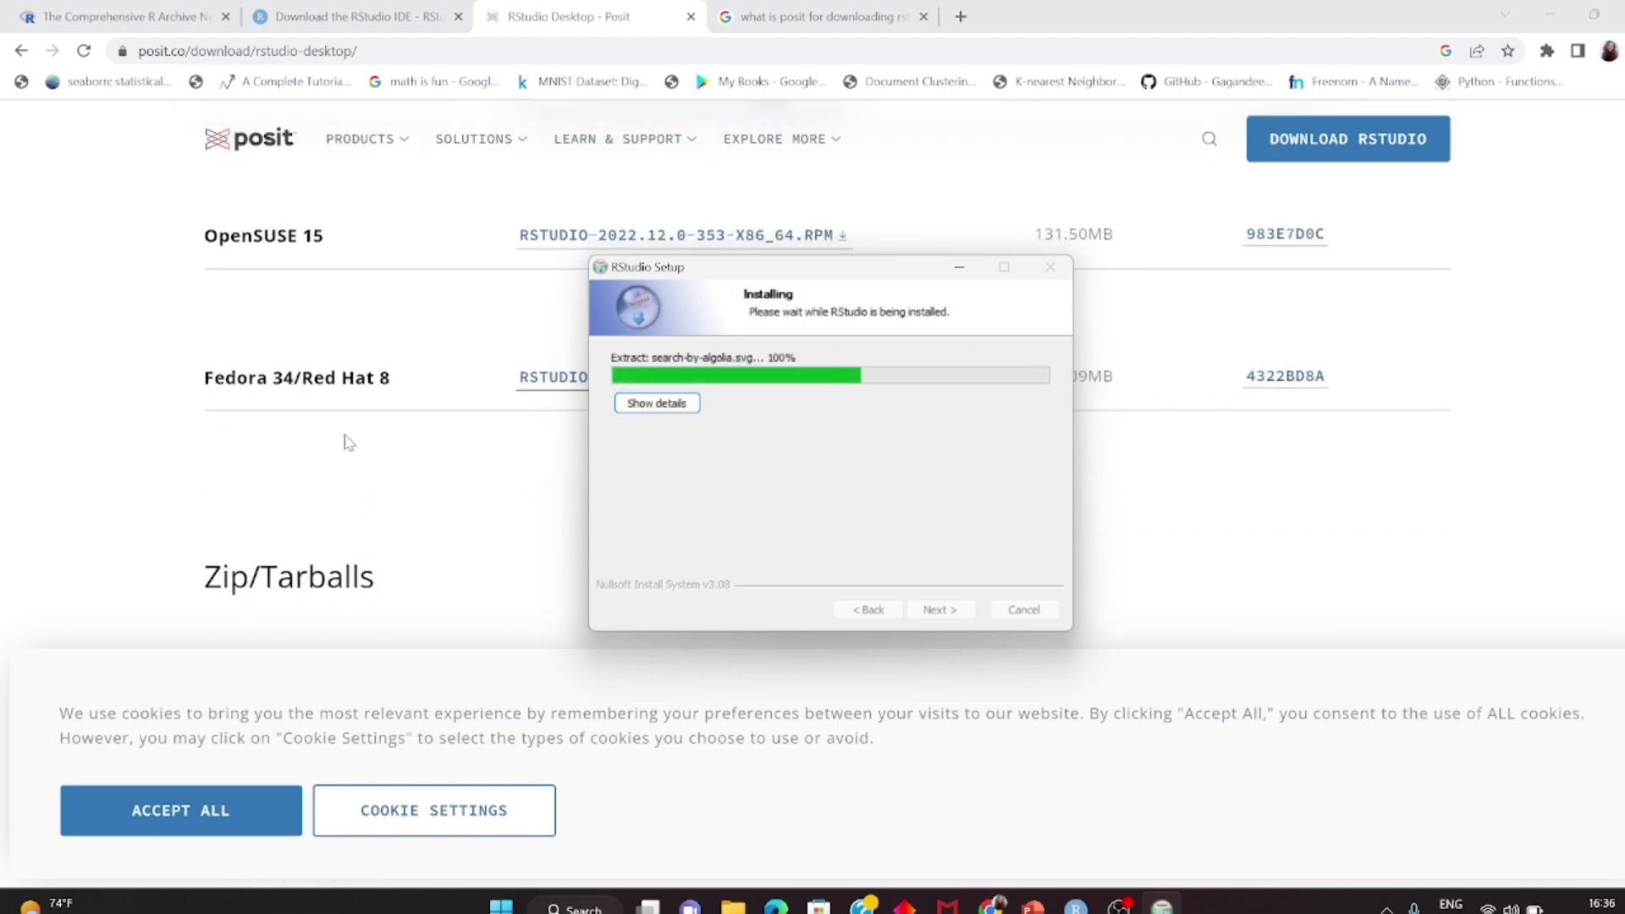
{"action": "scroll", "coordinate": [351, 456], "scroll_direction": "down", "scroll_amount": 4}
{"action": "scroll", "coordinate": [339, 493], "scroll_direction": "down", "scroll_amount": 7}
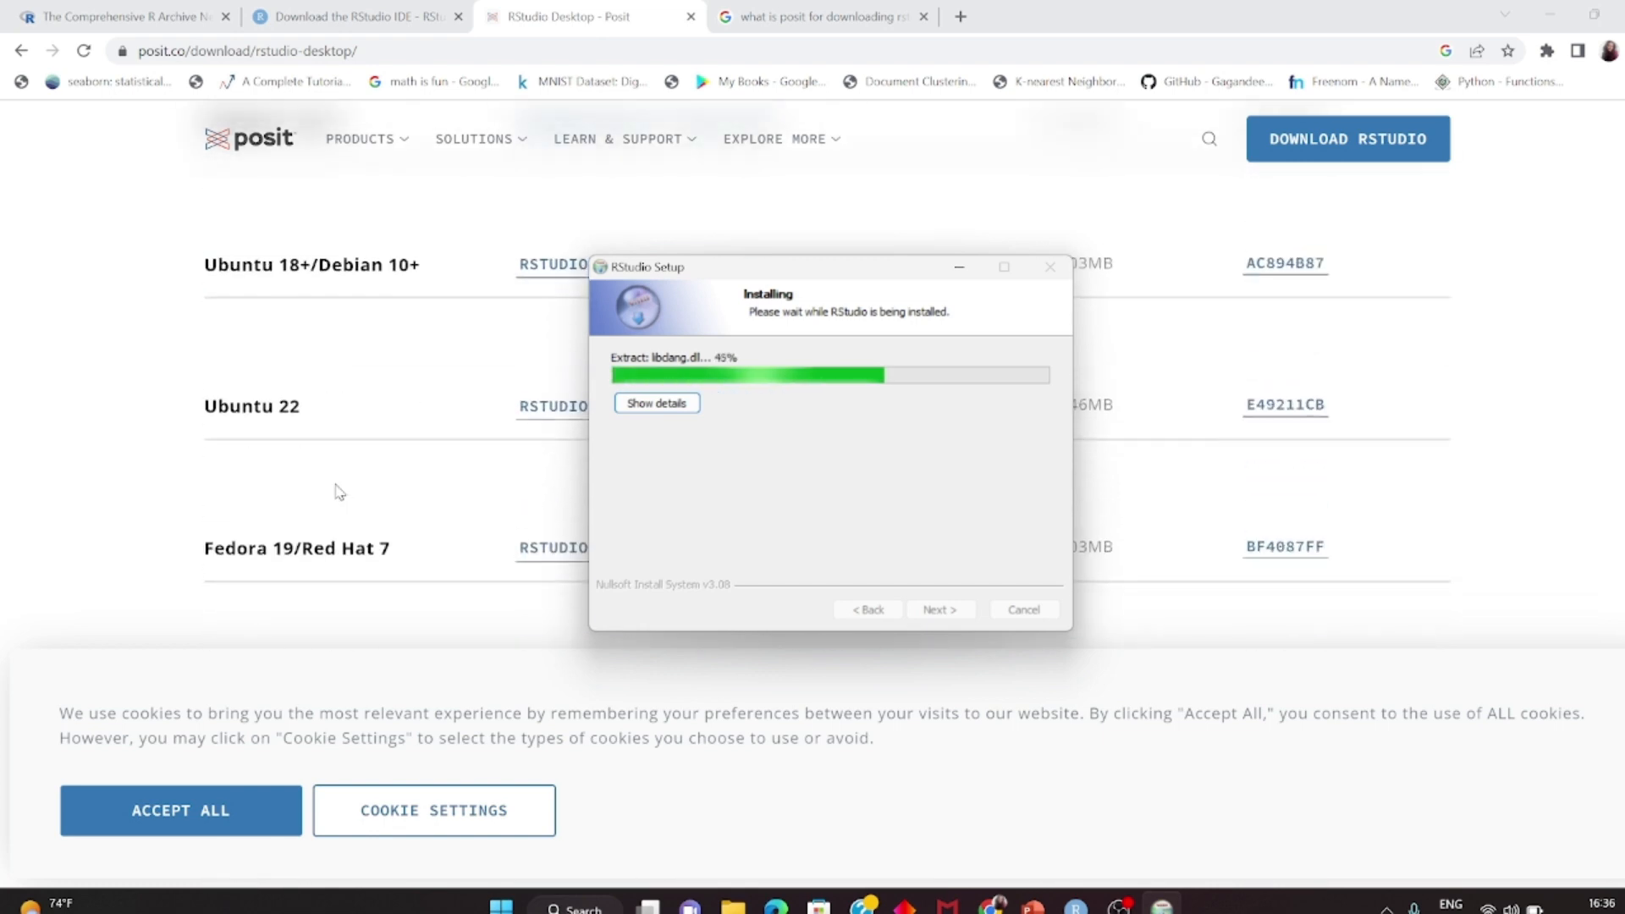
{"action": "scroll", "coordinate": [339, 491], "scroll_direction": "up", "scroll_amount": 14}
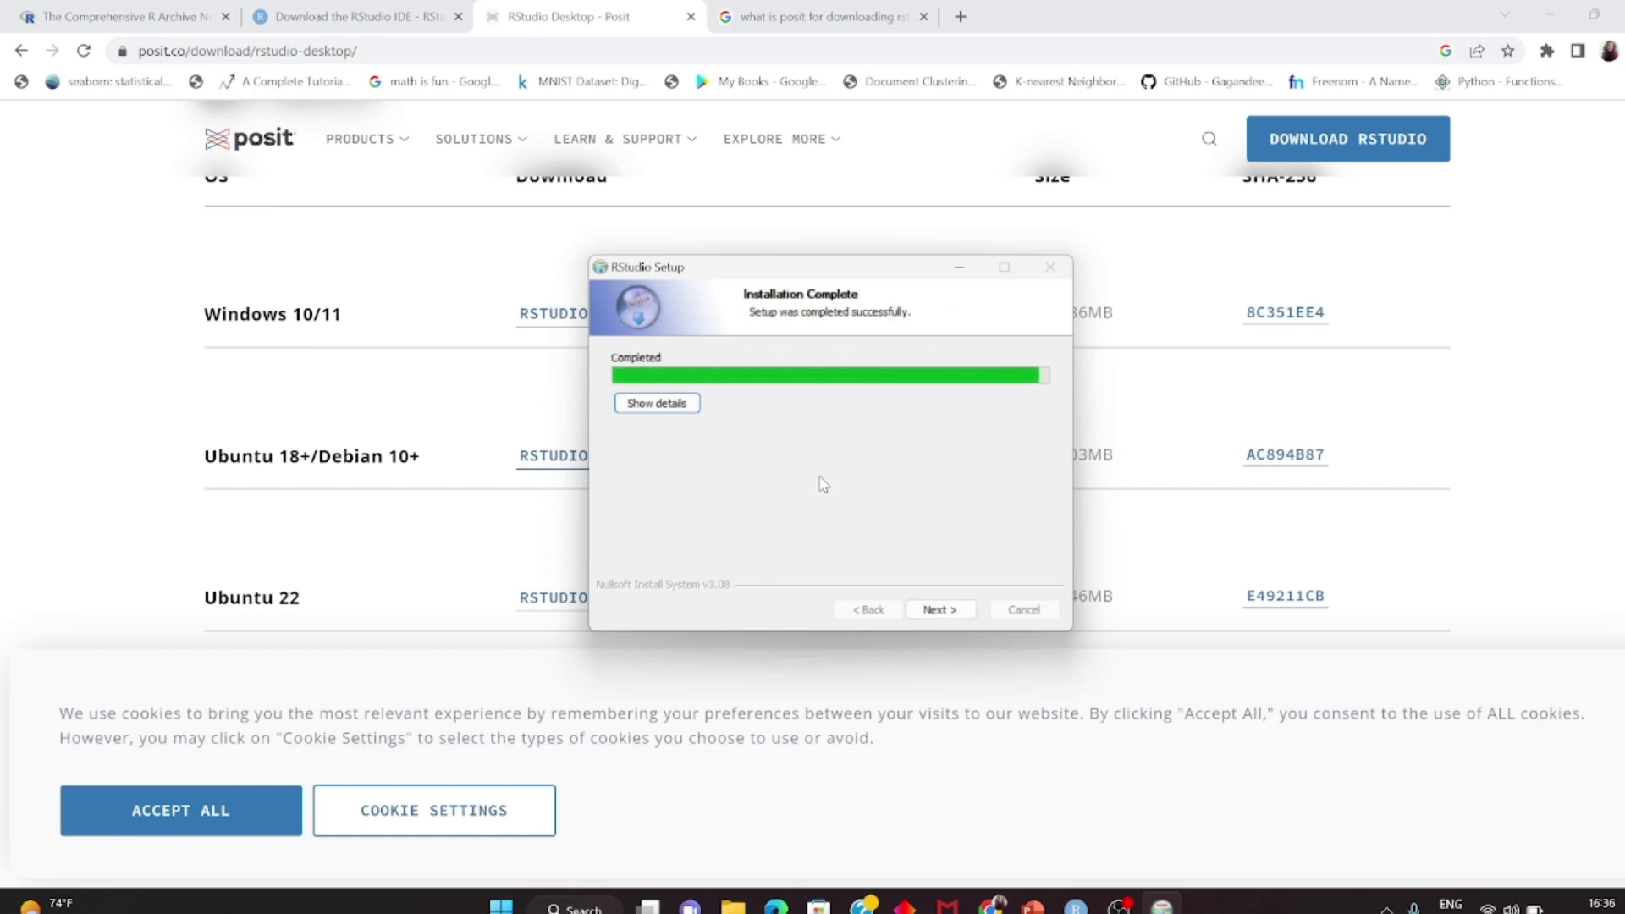
- Complete the RStudio setup wizard and minimize the browser window to reach the desktop
{"action": "left_click", "coordinate": [954, 614]}
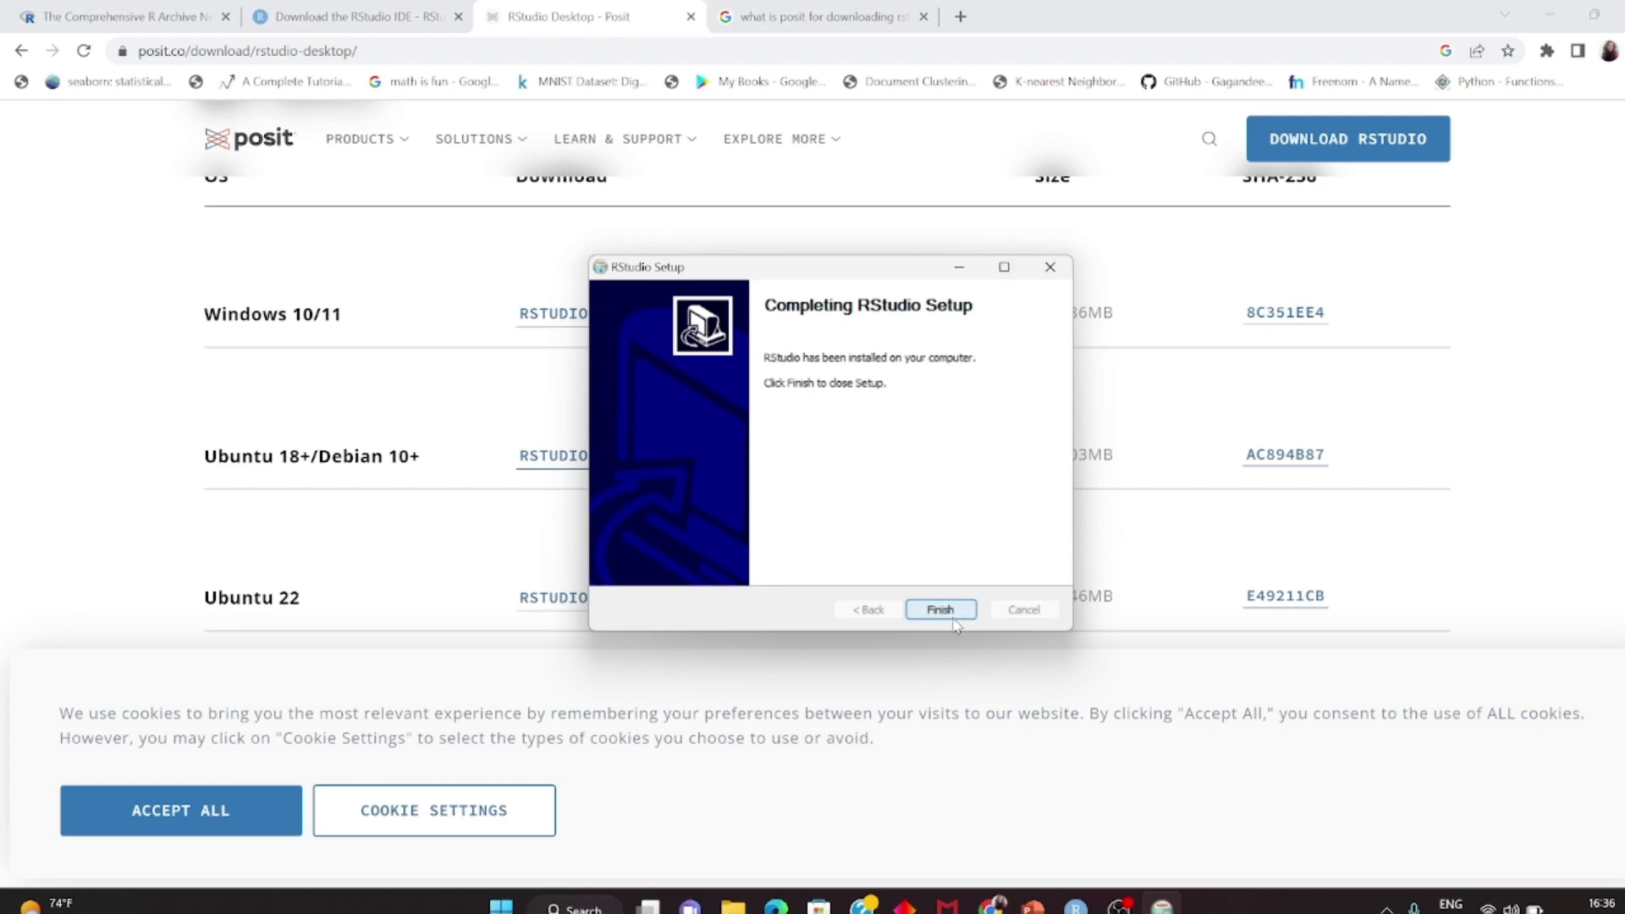
{"action": "left_click", "coordinate": [1545, 17]}
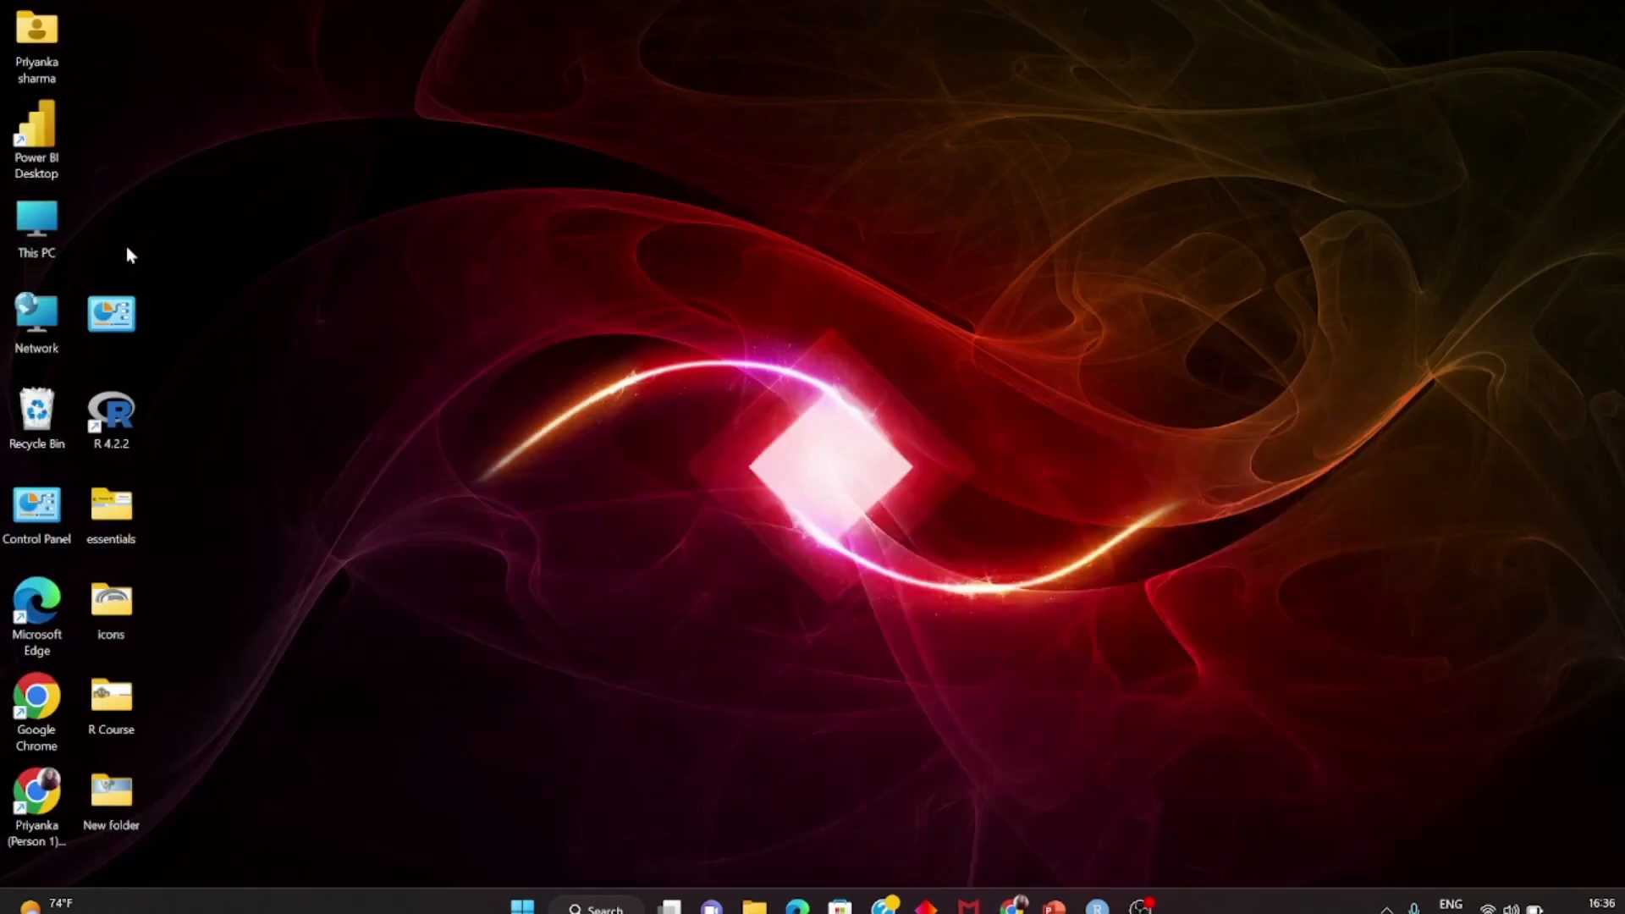
- Launch RStudio from the recent items in Windows search and evaluate 'Hi' in the console
{"action": "left_click", "coordinate": [522, 907]}
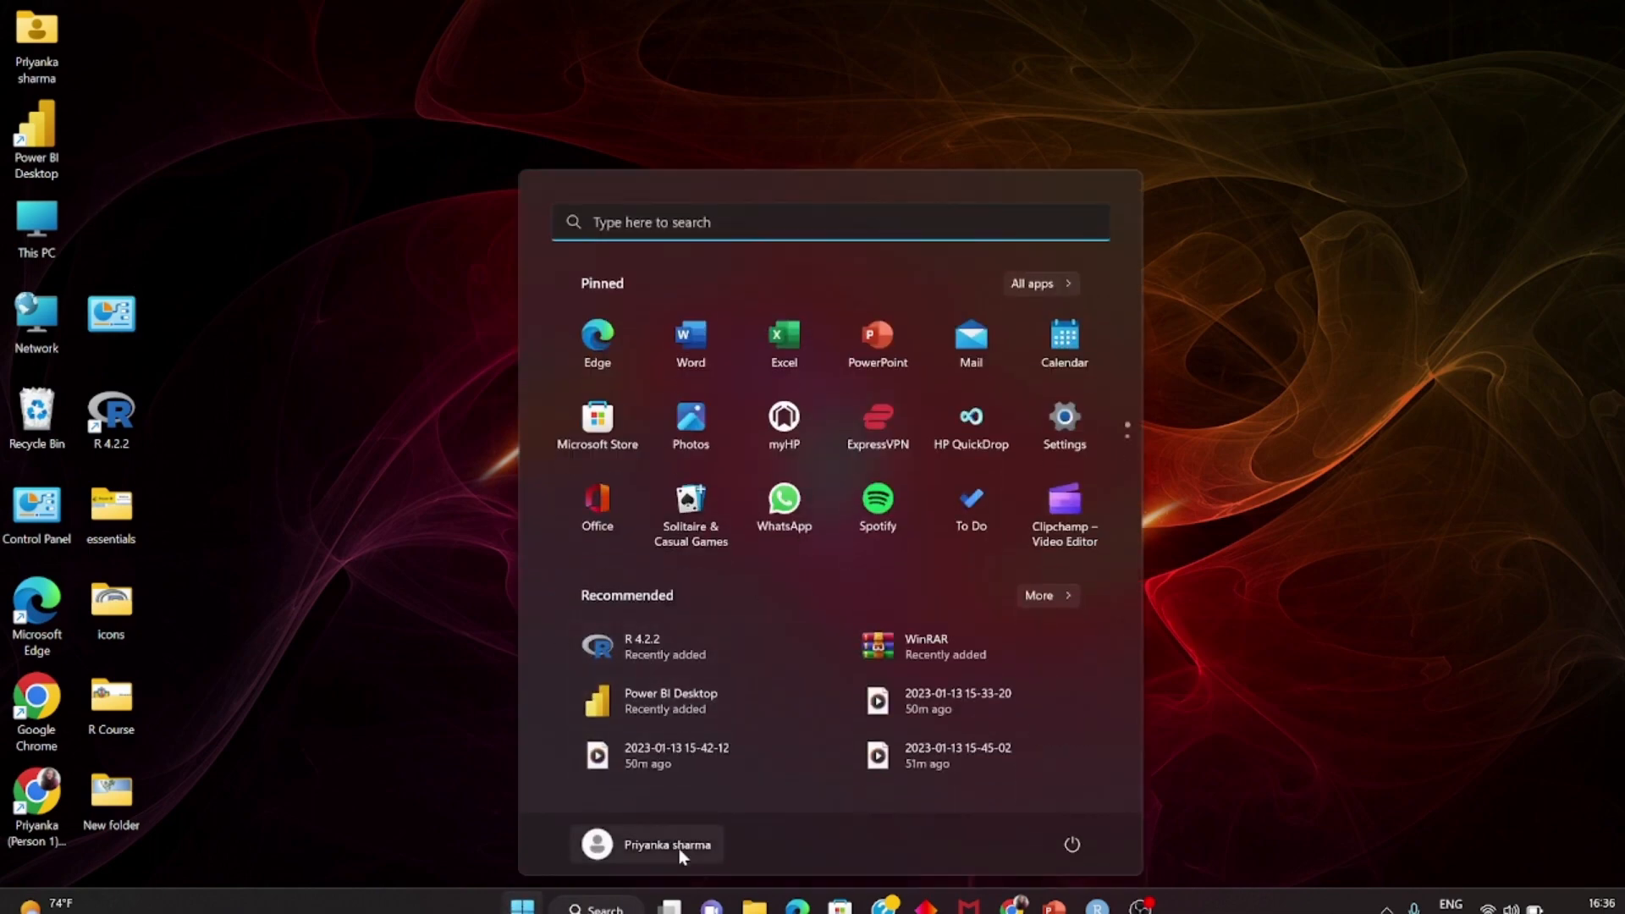
{"action": "left_click", "coordinate": [592, 910]}
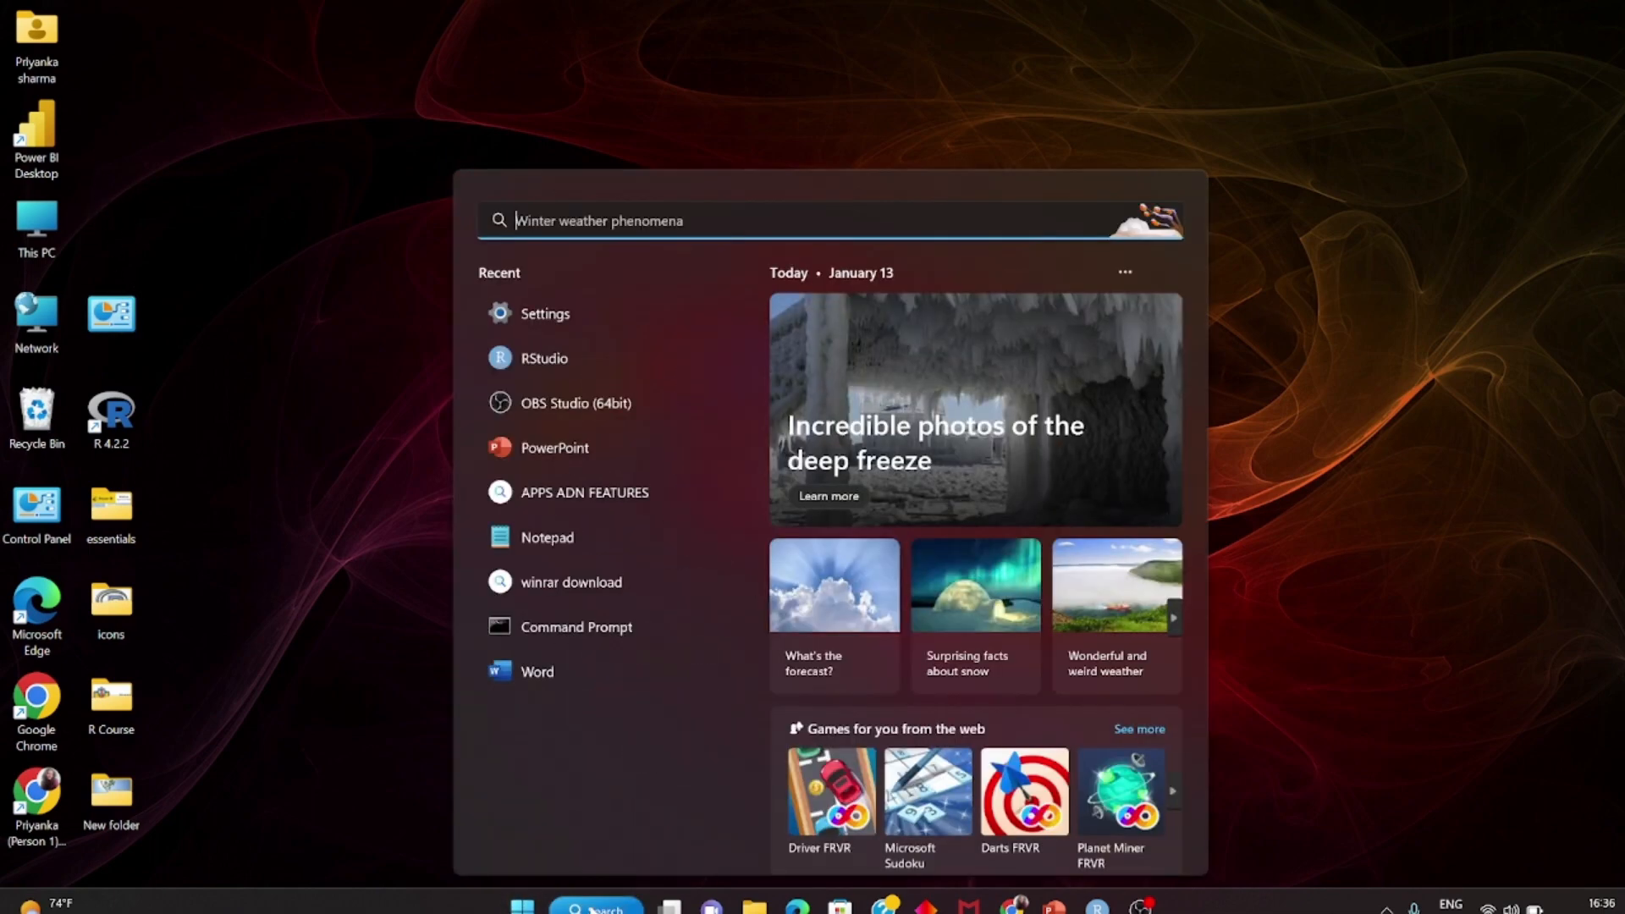
{"action": "left_click", "coordinate": [546, 359]}
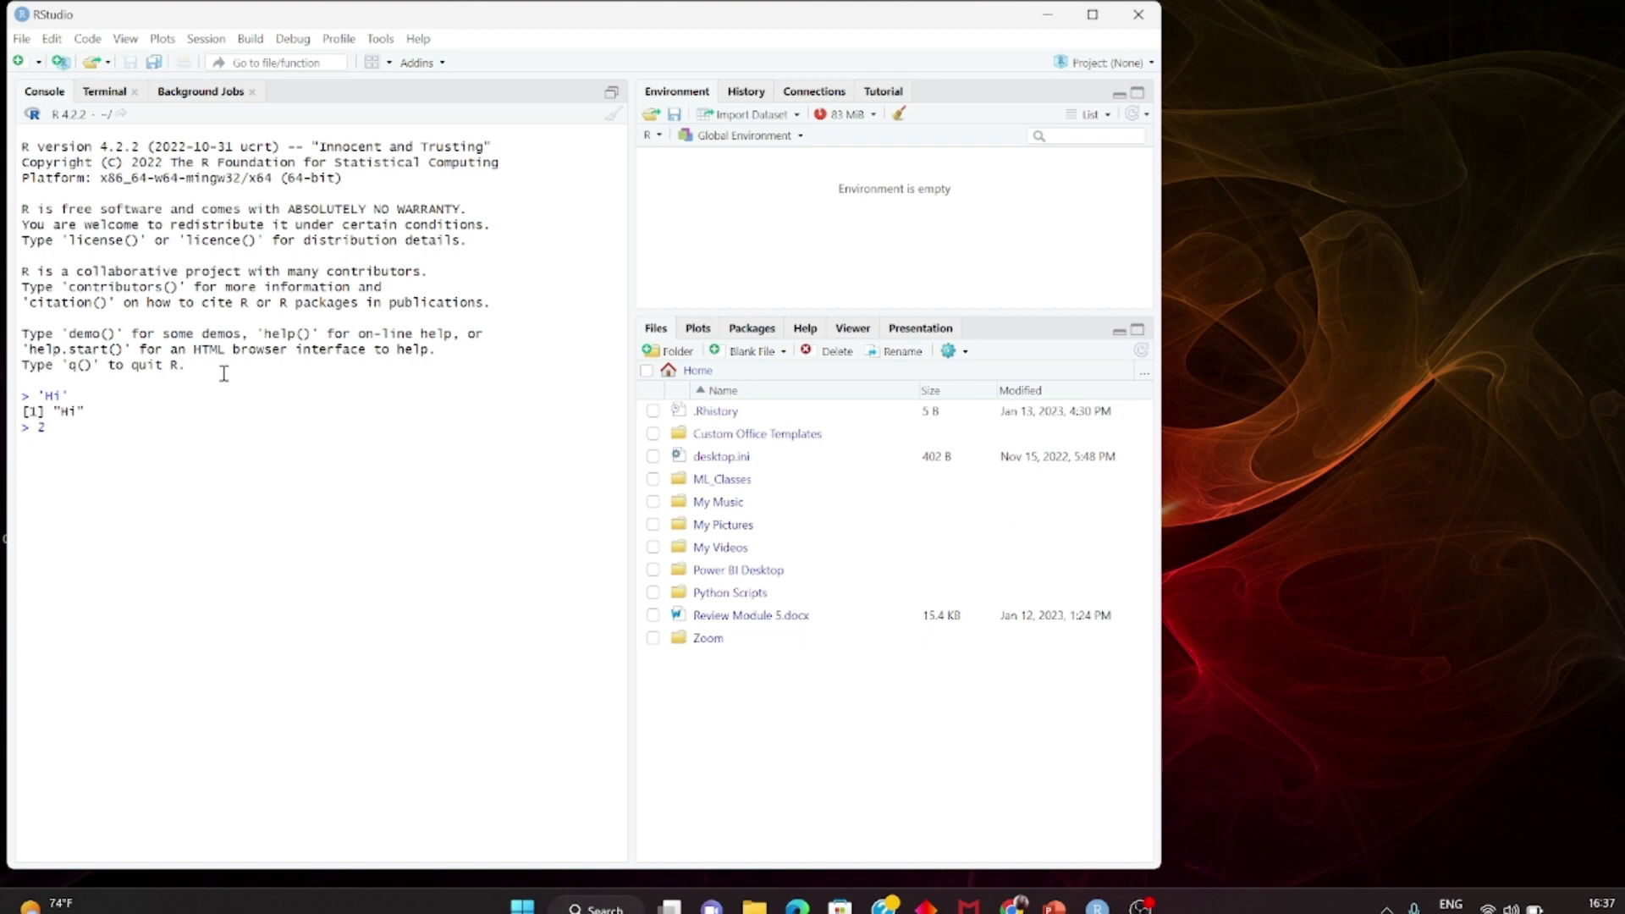
- Evaluate a simple numeric entry in the R console and close RStudio
{"action": "type", "text": "4"}
{"action": "key", "text": "Return"}
{"action": "left_click", "coordinate": [1138, 15]}
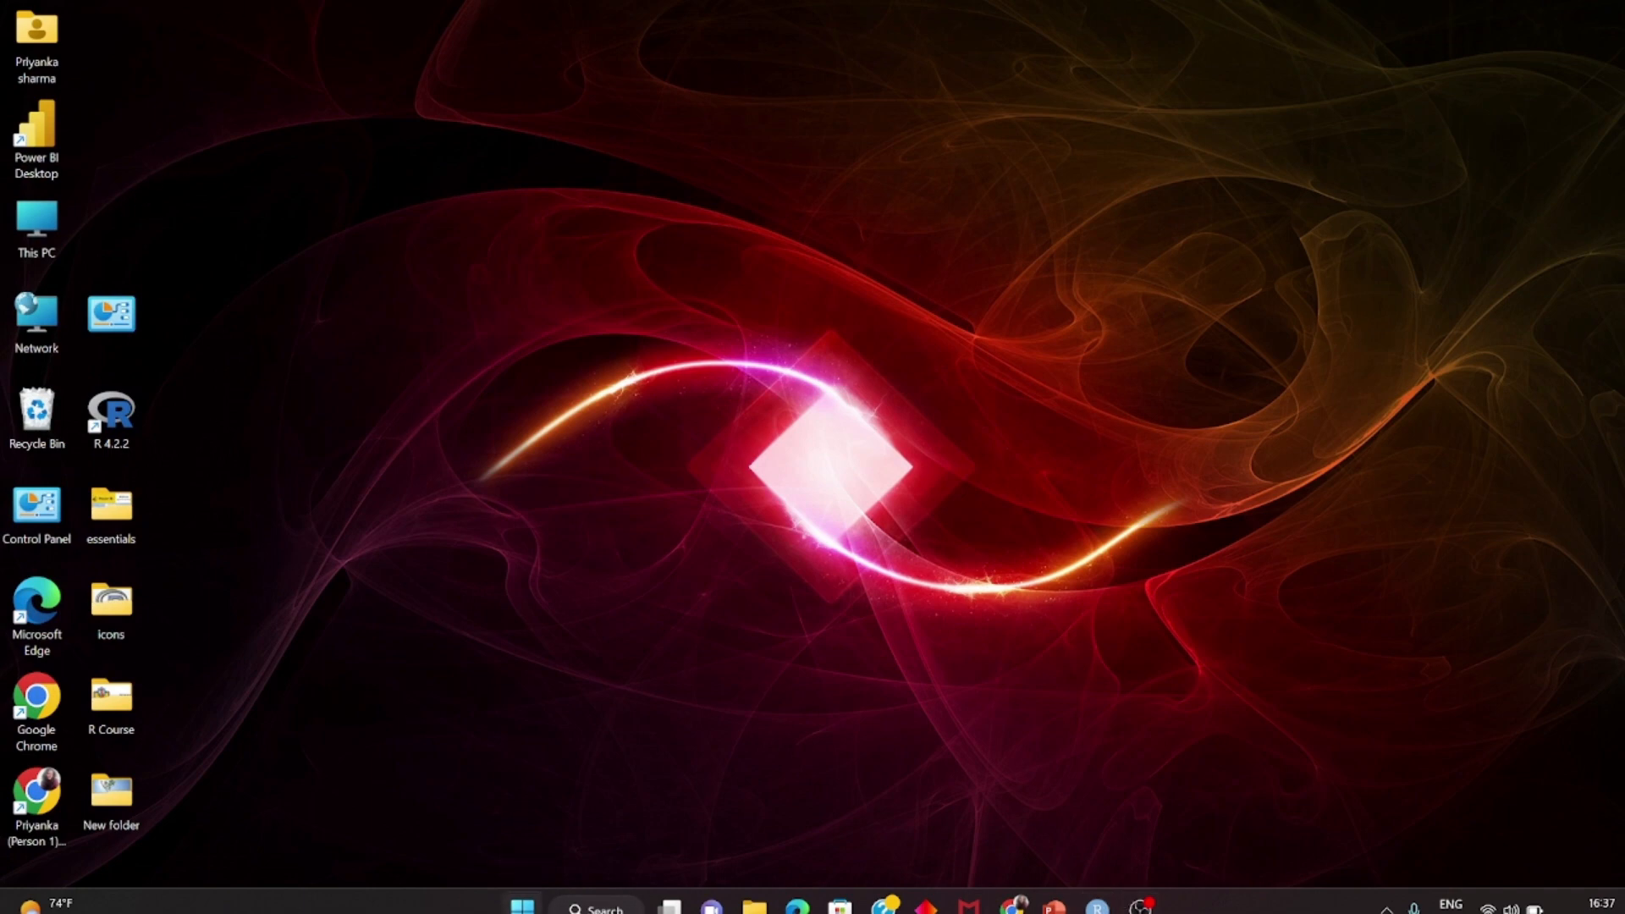
- Open the C:\Program Files\RStudio folder in File Explorer and locate the rstudio application
{"action": "left_click", "coordinate": [603, 906]}
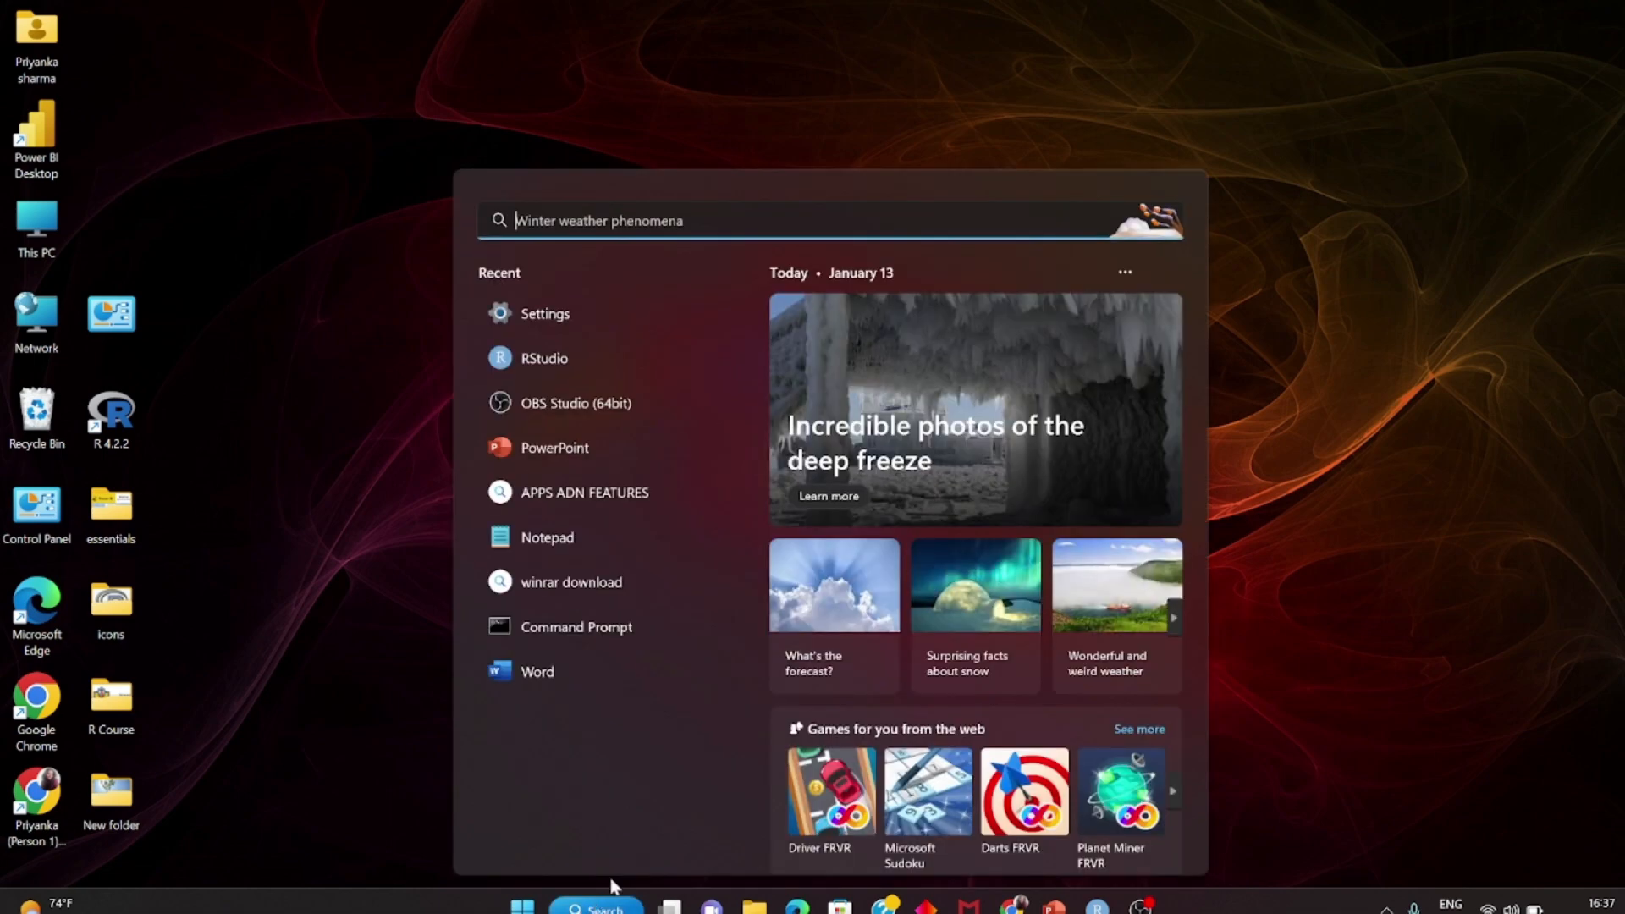
{"action": "left_click", "coordinate": [754, 906]}
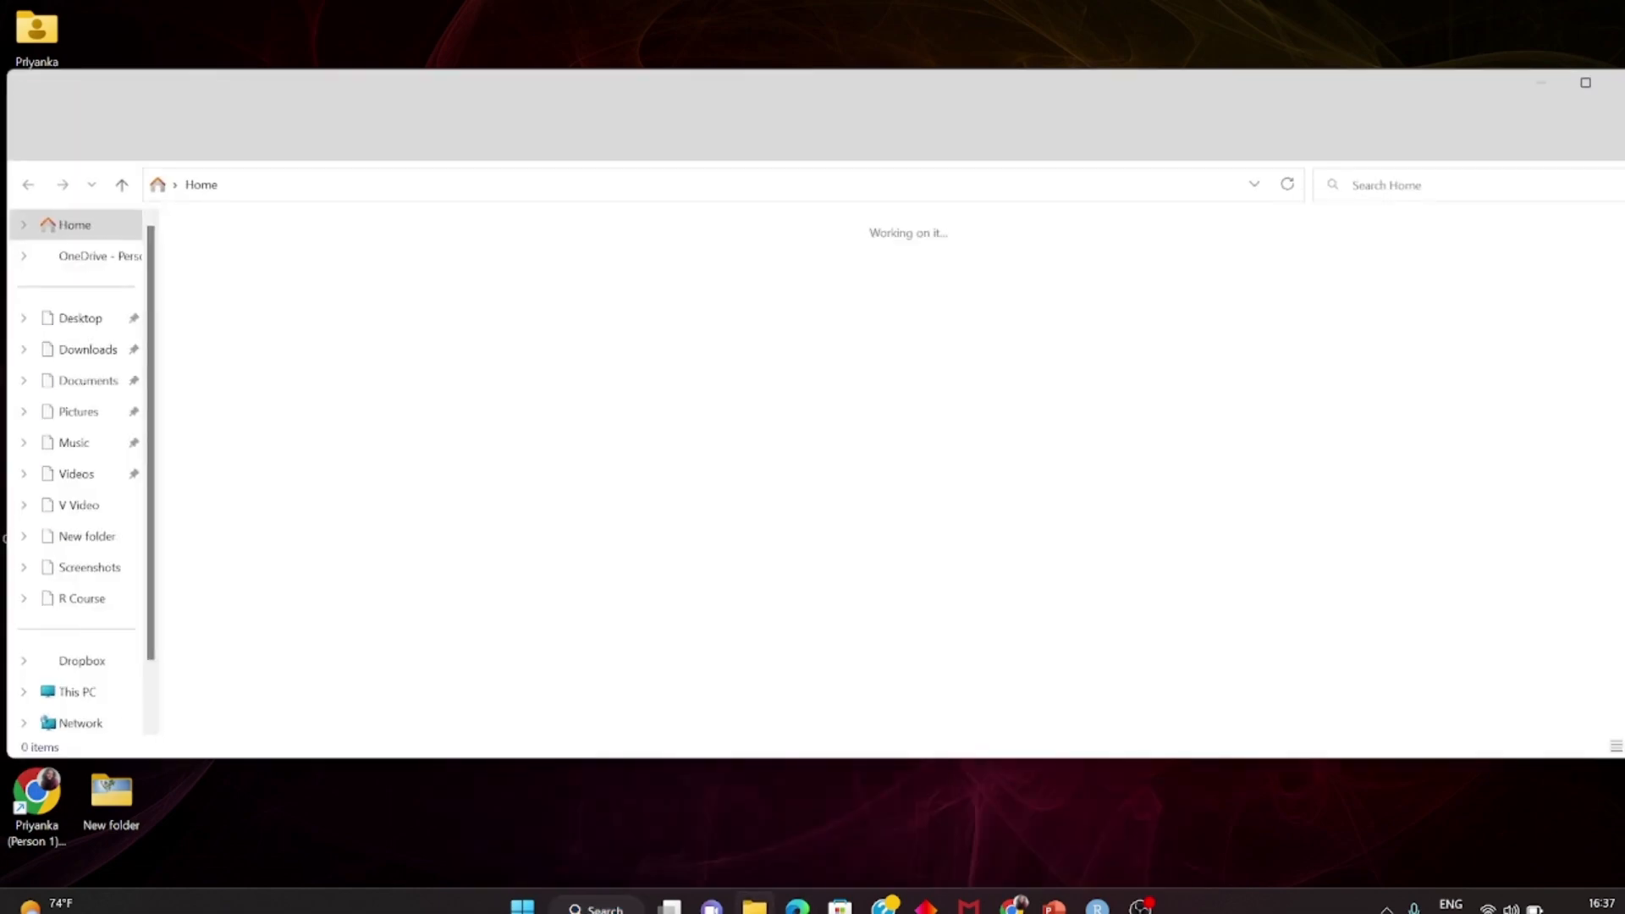
{"action": "left_click", "coordinate": [23, 691]}
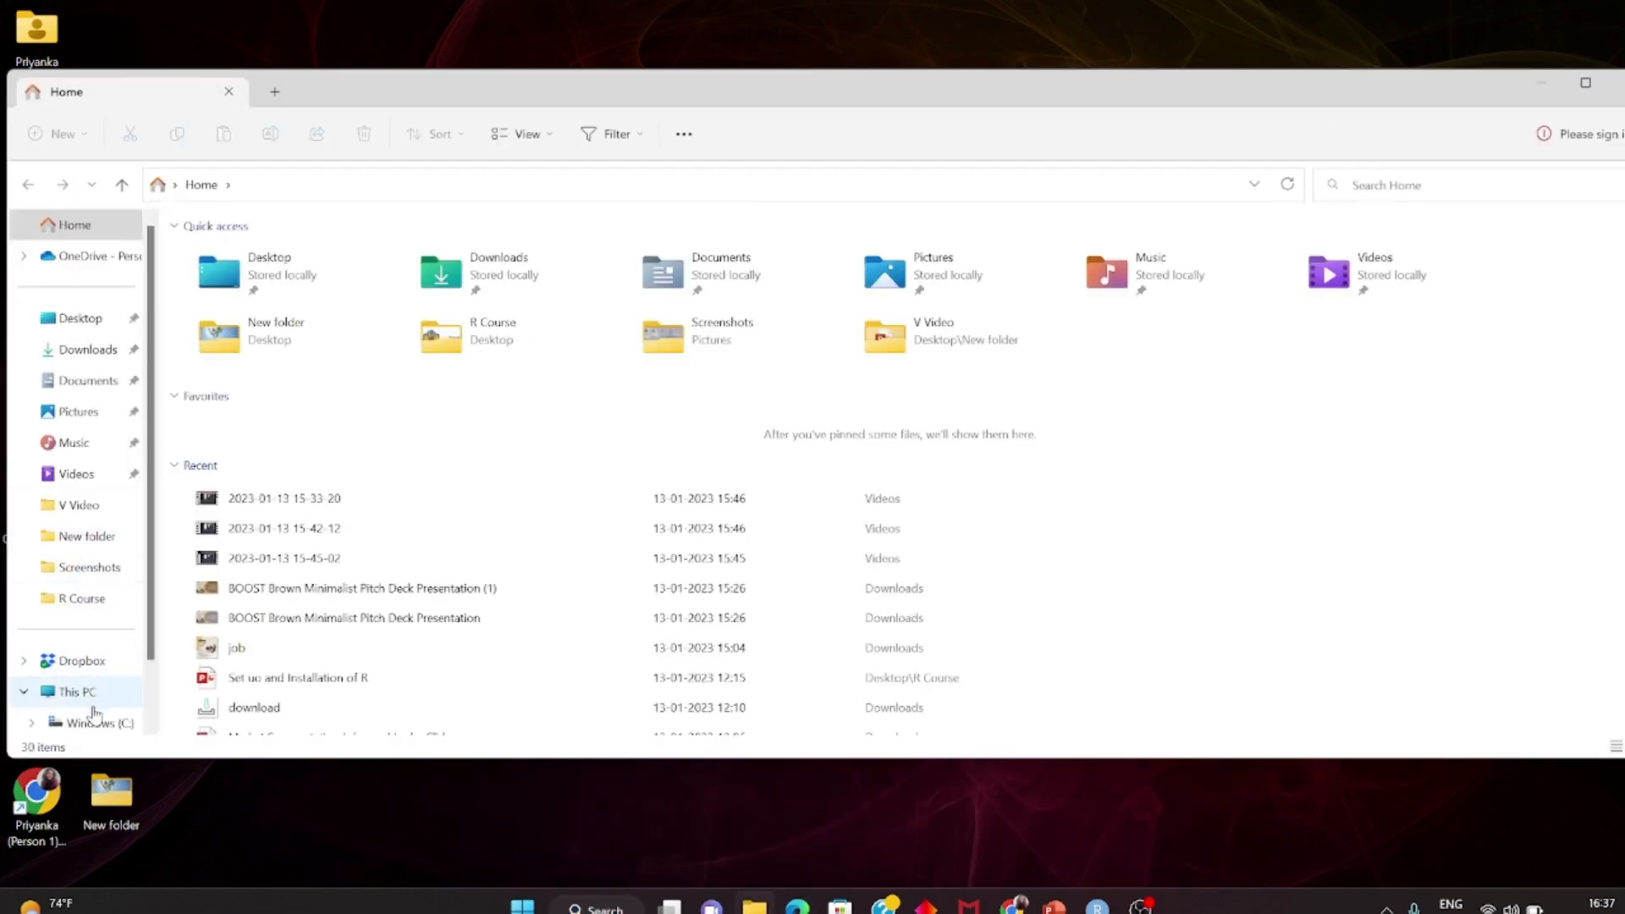
{"action": "left_click", "coordinate": [100, 723]}
{"action": "double_click", "coordinate": [241, 411]}
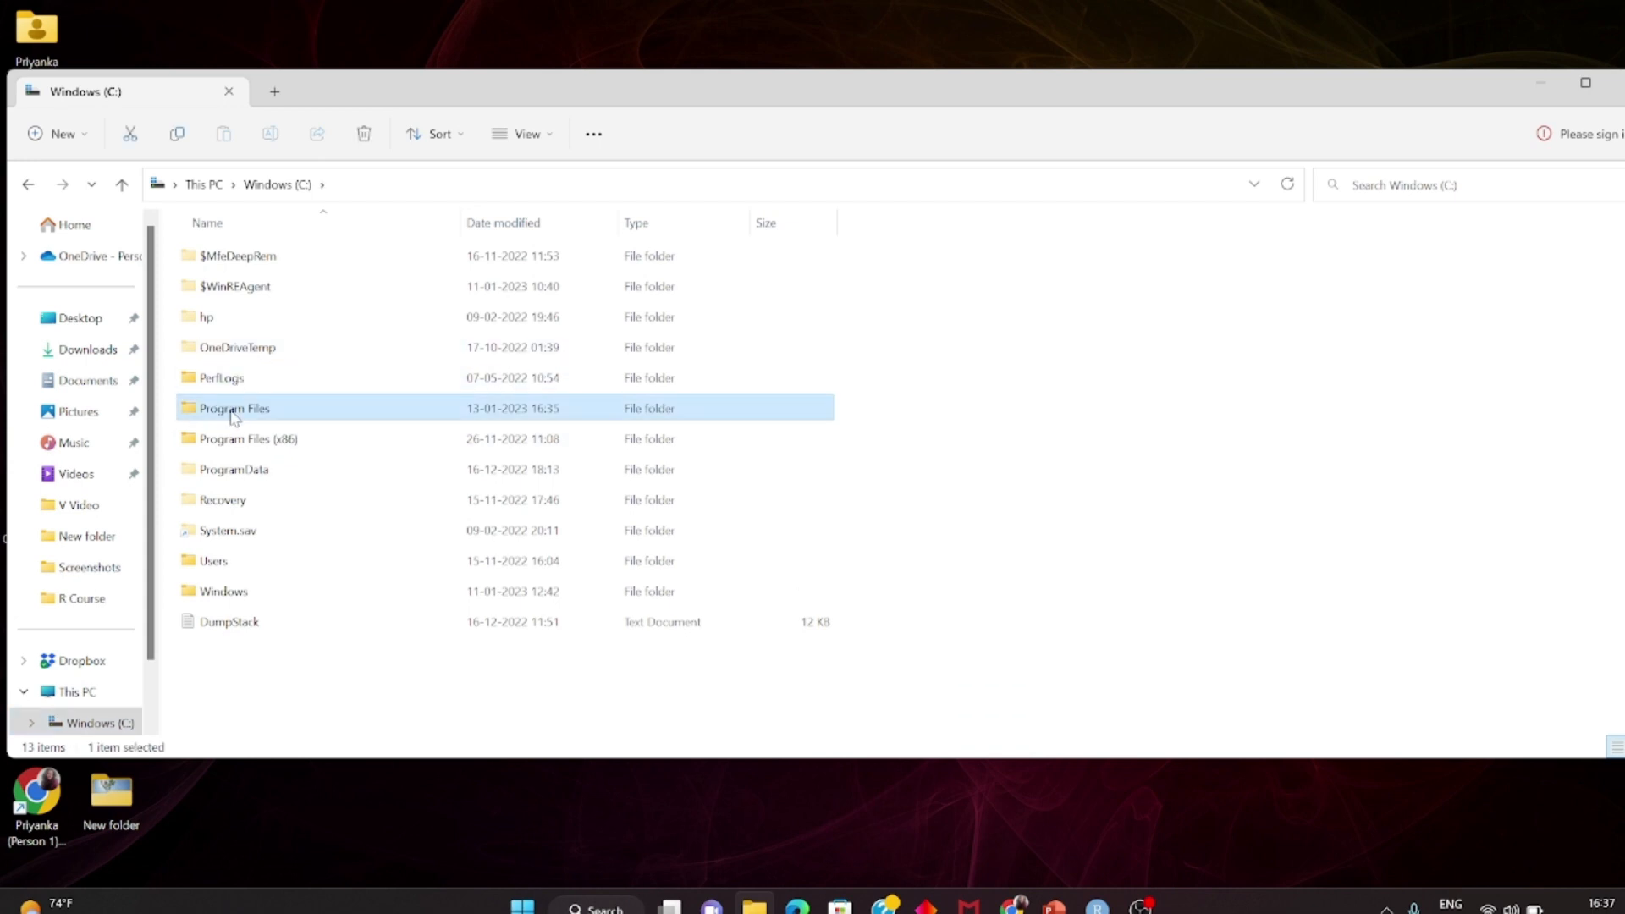
{"action": "scroll", "coordinate": [245, 529], "scroll_direction": "down", "scroll_amount": 3}
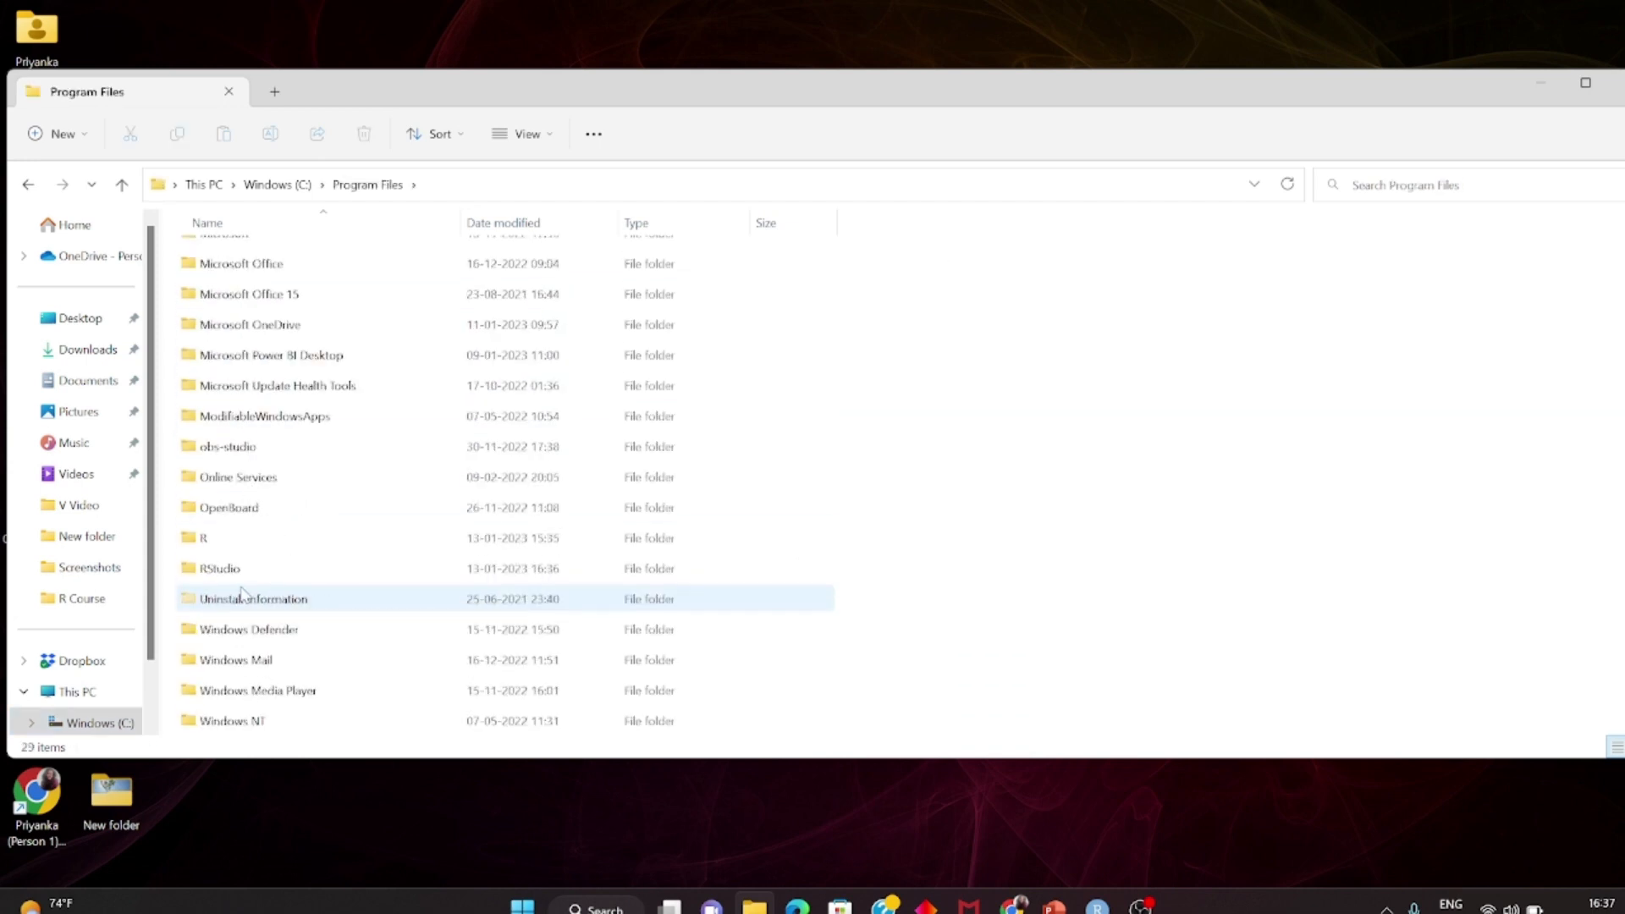
{"action": "double_click", "coordinate": [218, 569]}
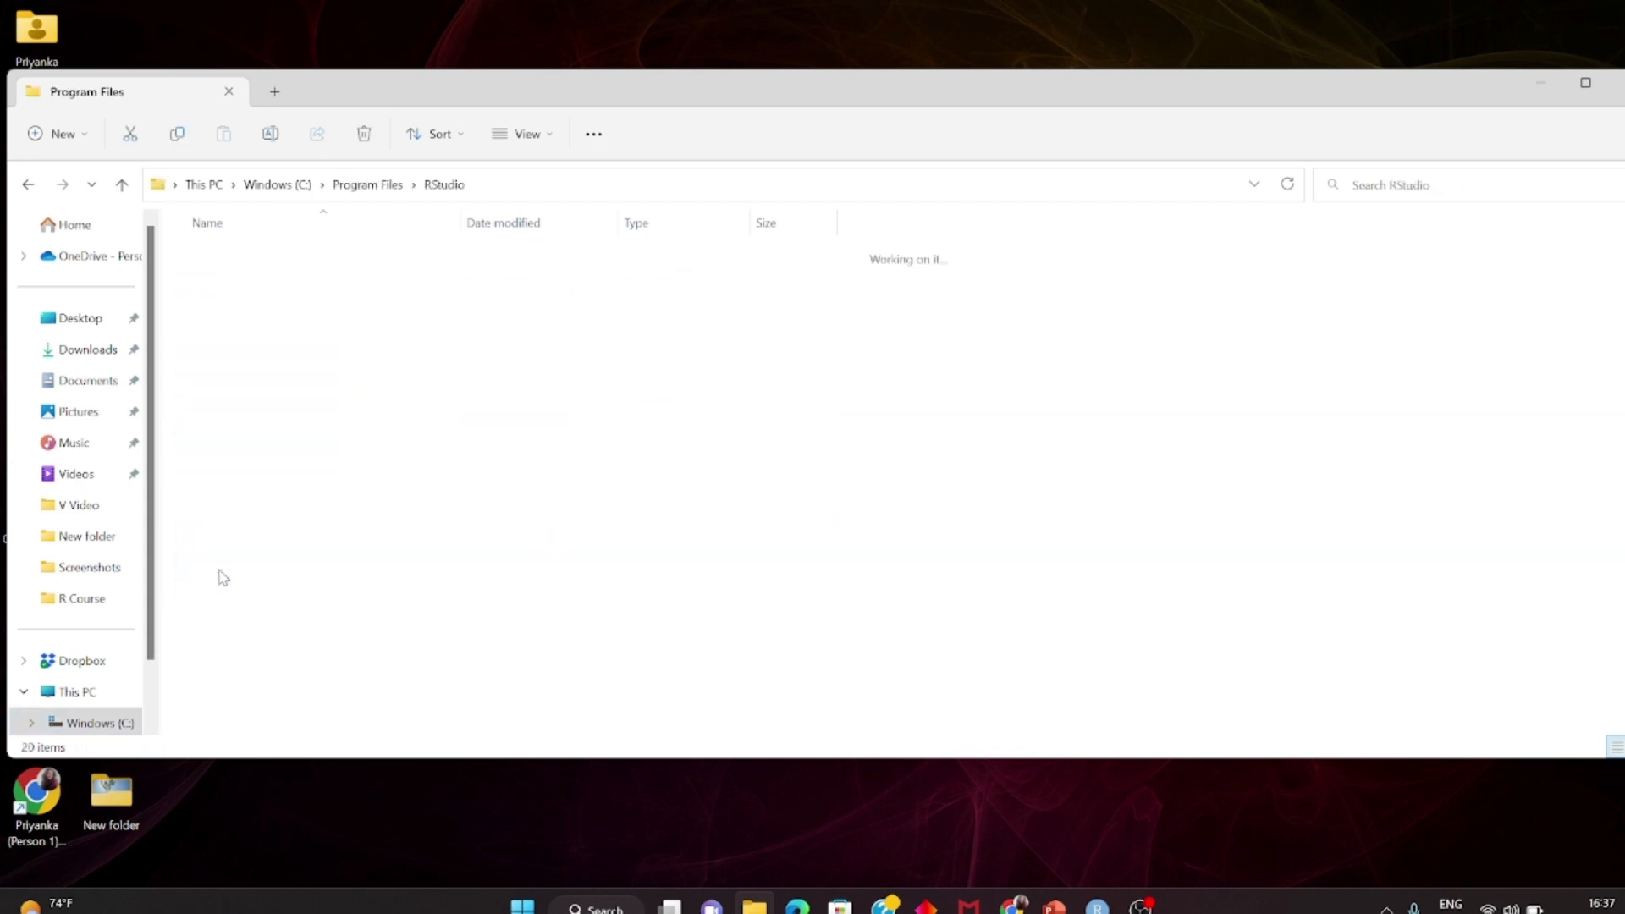
{"action": "scroll", "coordinate": [336, 617], "scroll_direction": "down", "scroll_amount": 2}
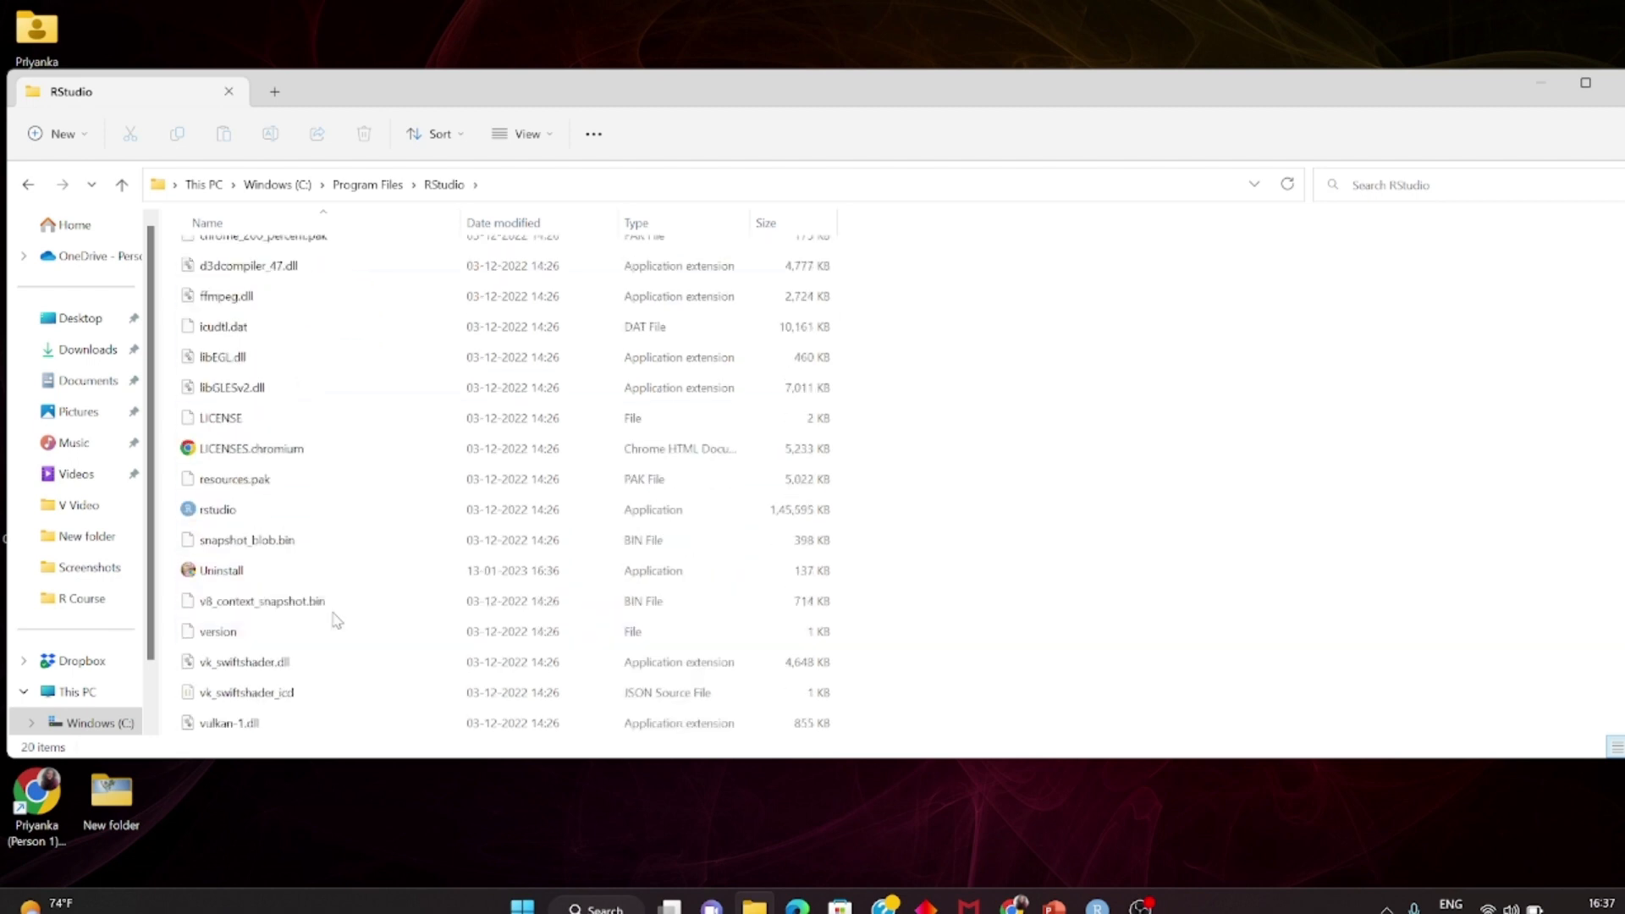
- Launch the rstudio application from its installation folder and close it again
{"action": "left_click", "coordinate": [655, 518]}
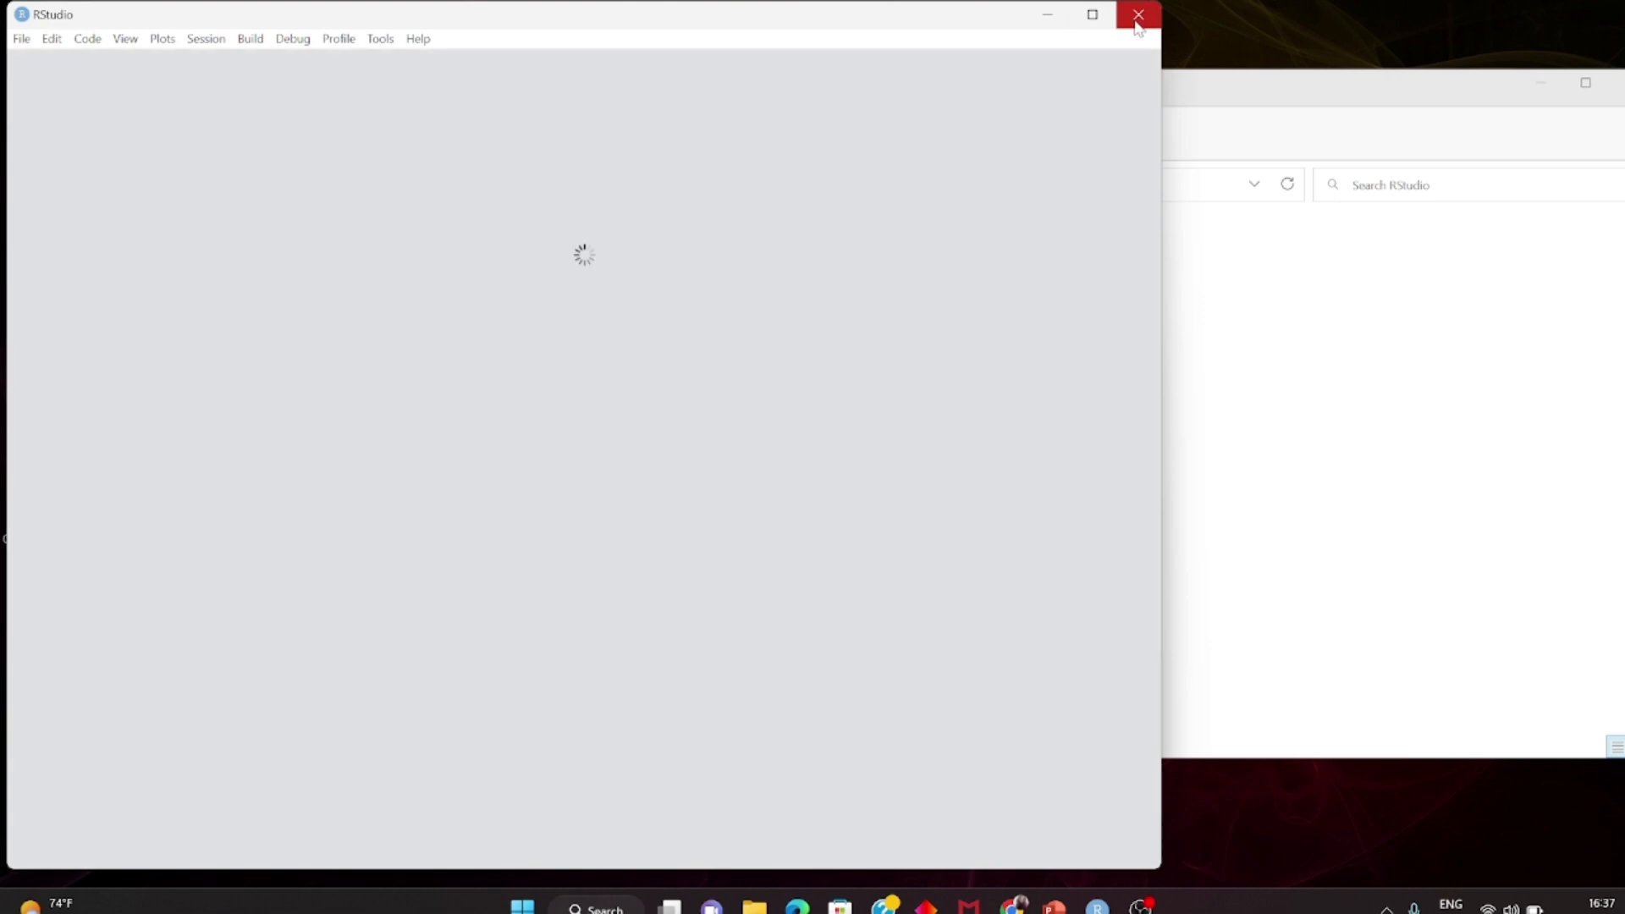
{"action": "left_click", "coordinate": [1138, 17]}
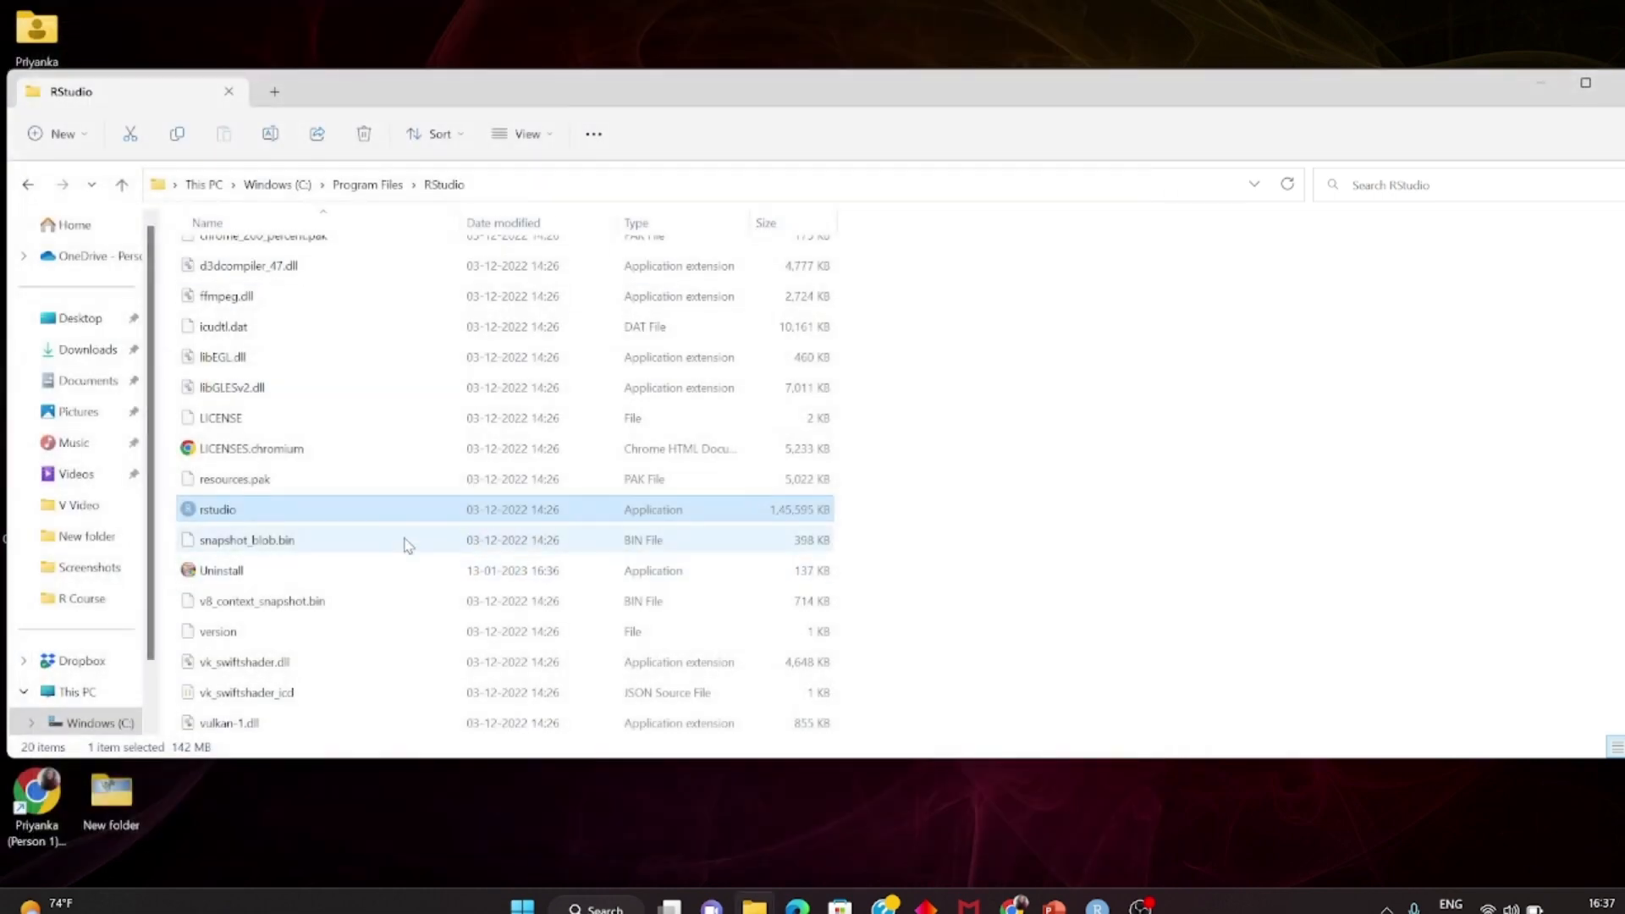
- Display the full path of the folder containing the rstudio application and close File Explorer
{"action": "left_click", "coordinate": [425, 499]}
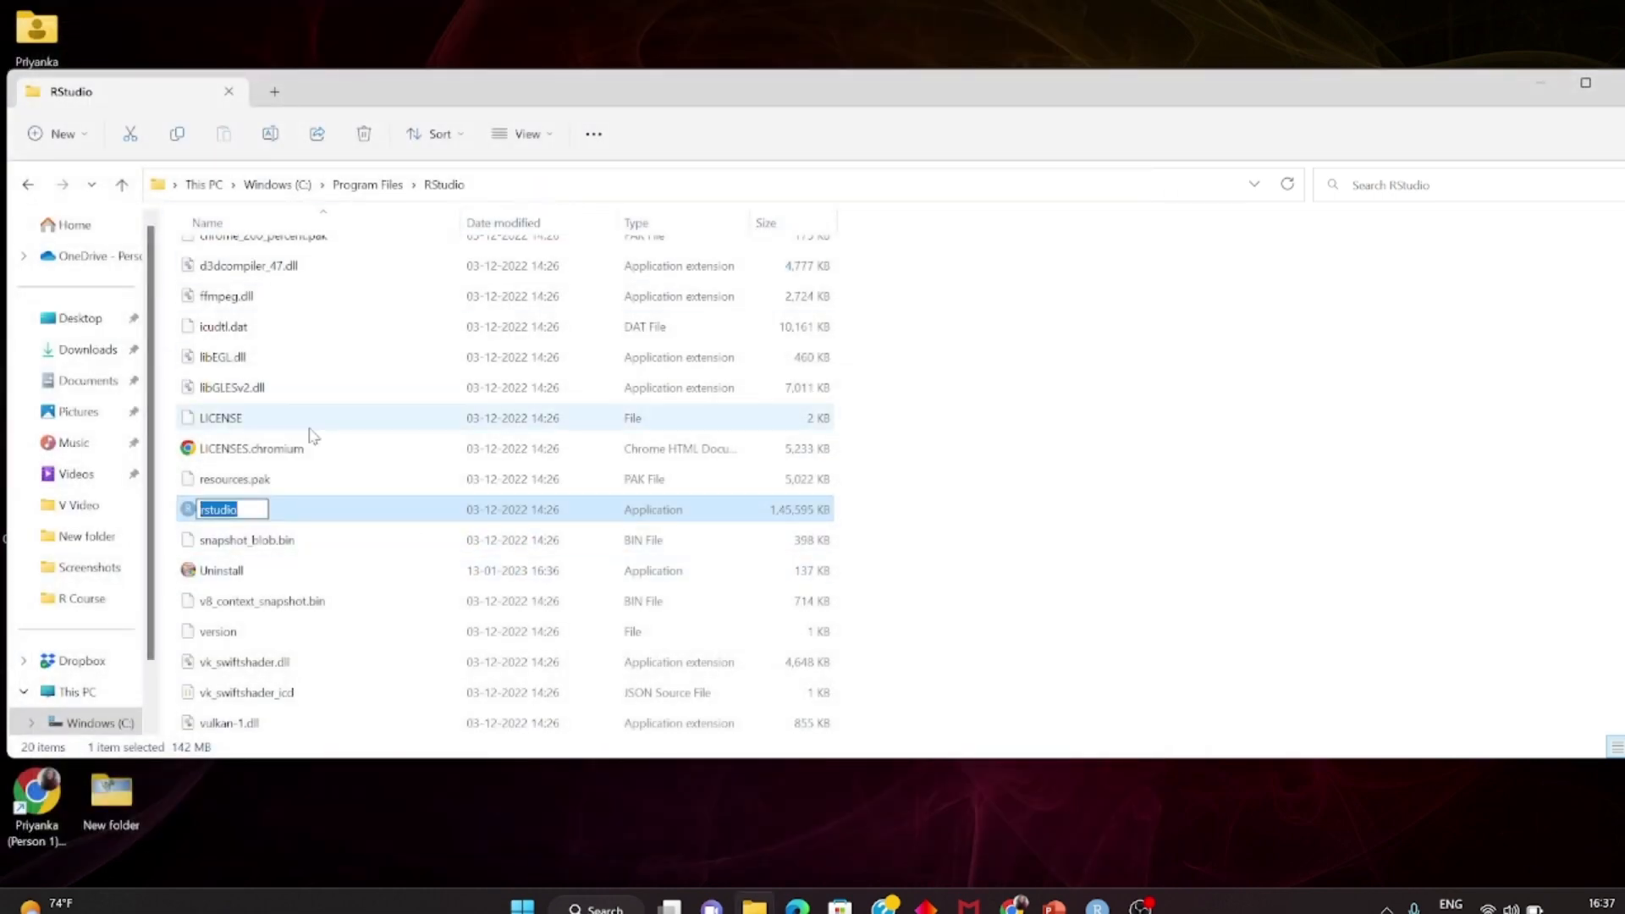
{"action": "left_click", "coordinate": [340, 505]}
{"action": "left_click", "coordinate": [497, 179]}
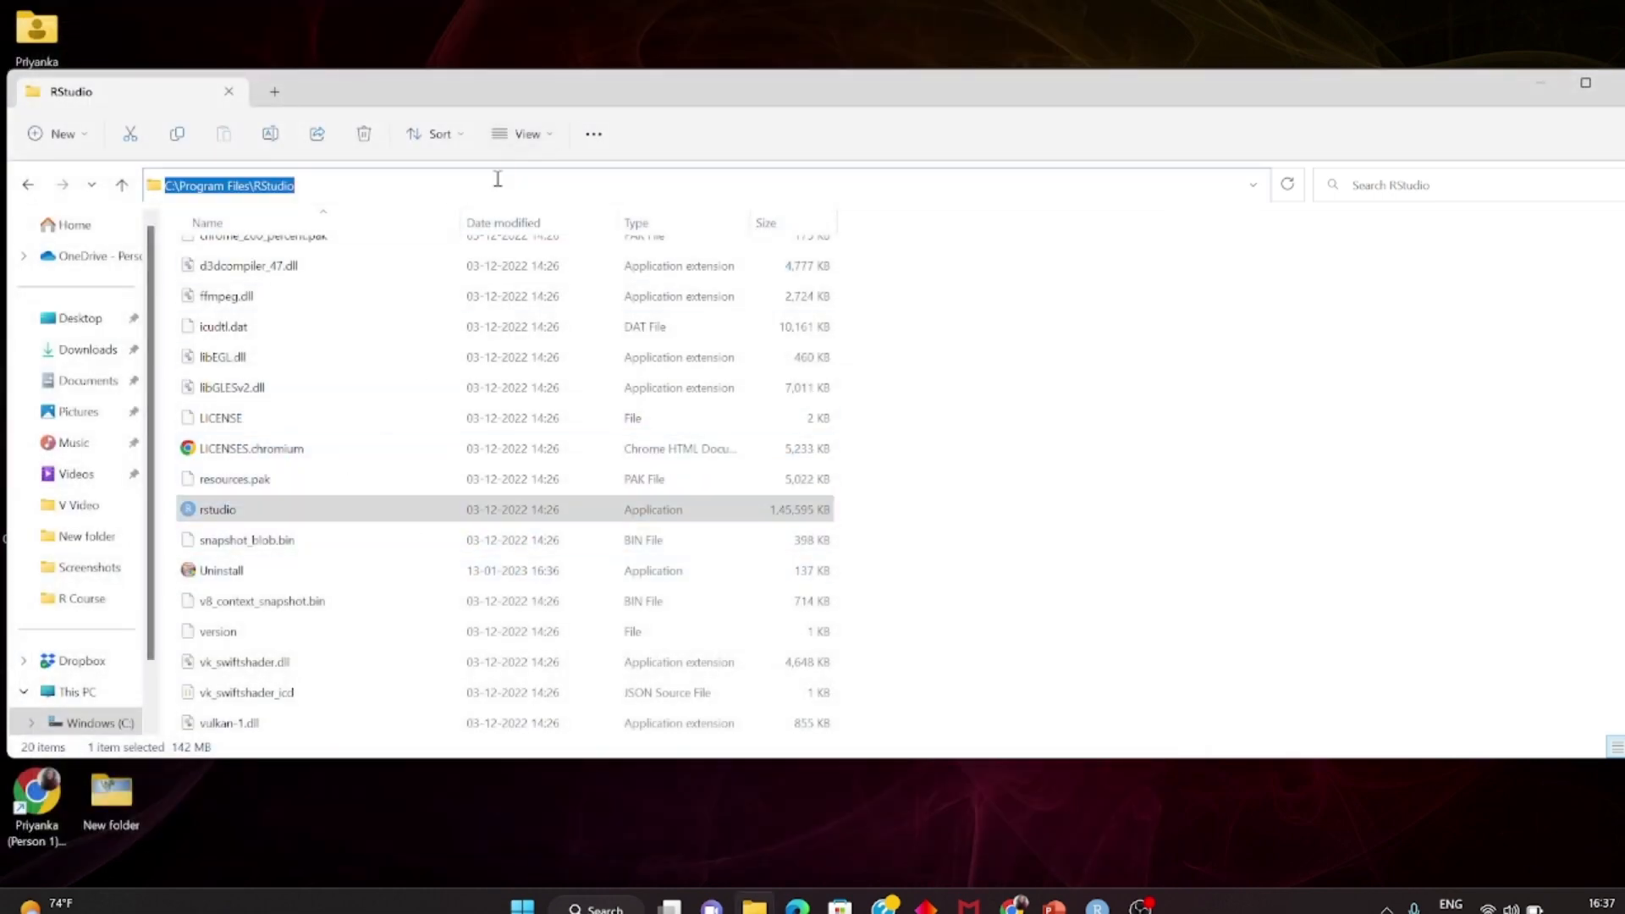
{"action": "left_click", "coordinate": [426, 181]}
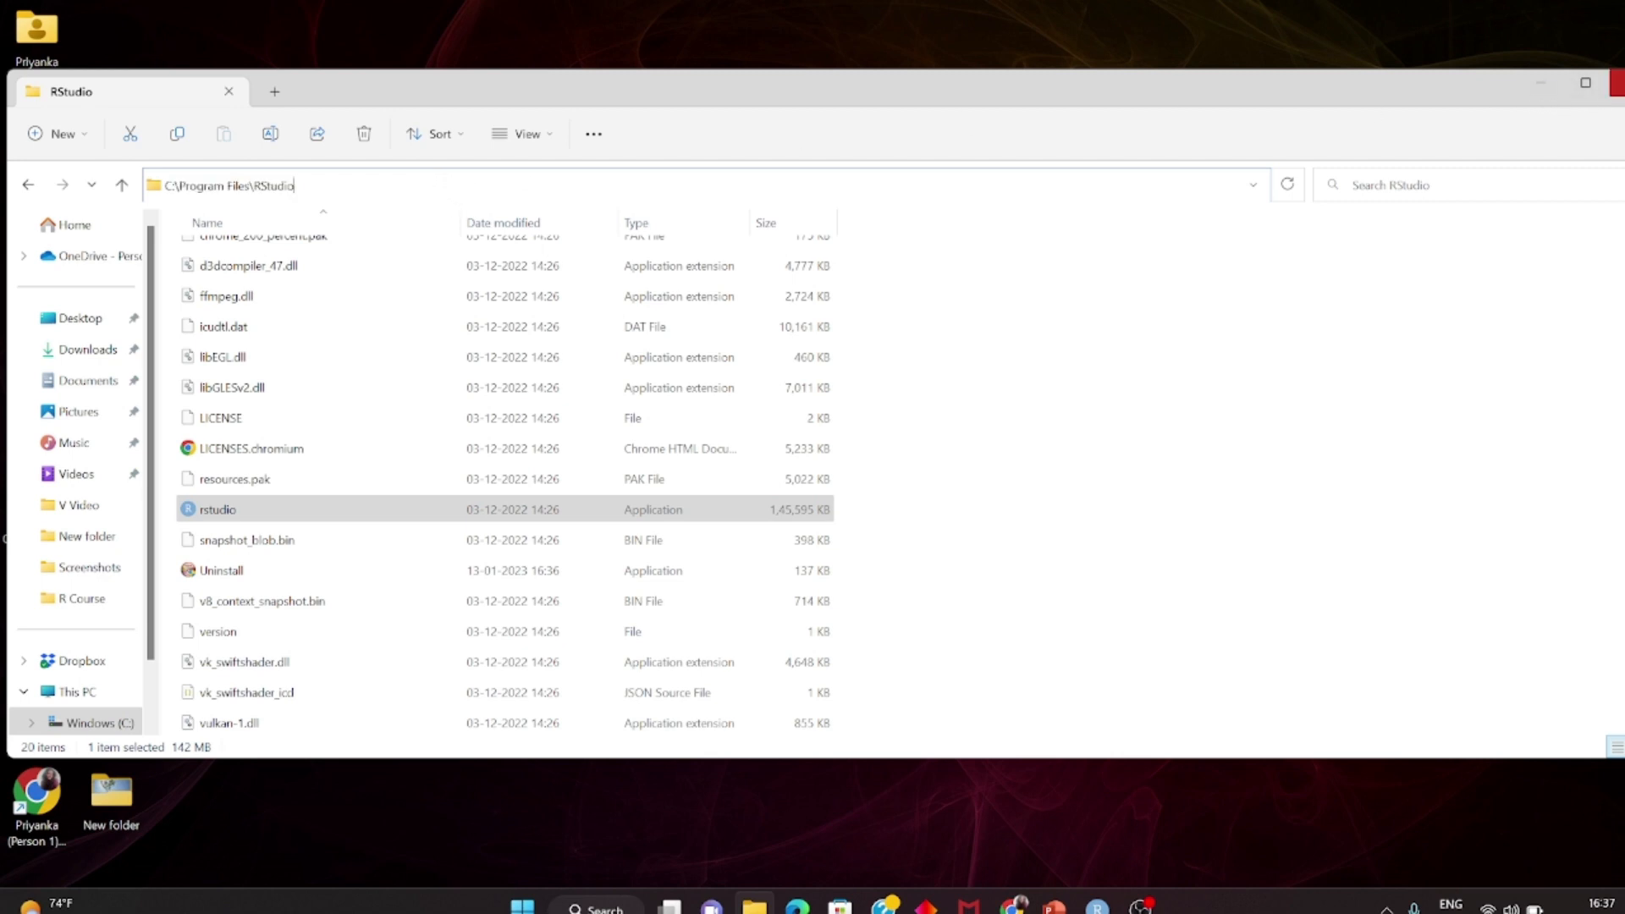
{"action": "left_click", "coordinate": [1616, 82]}
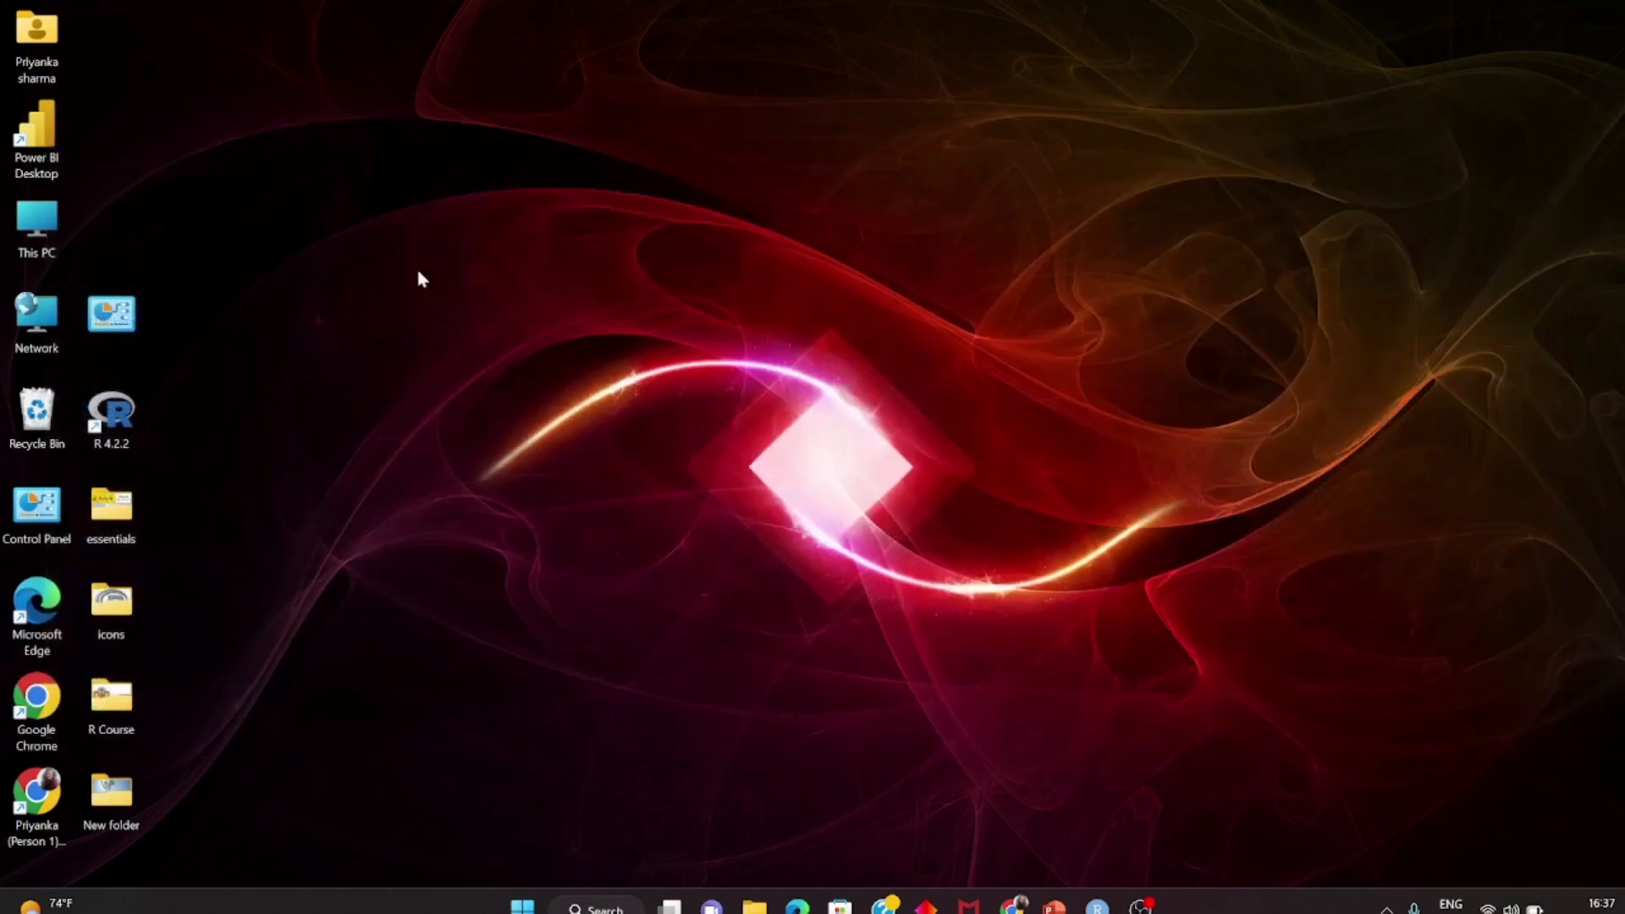
- Start creating a new shortcut on the desktop and open the file browser for its target
{"action": "right_click", "coordinate": [407, 195]}
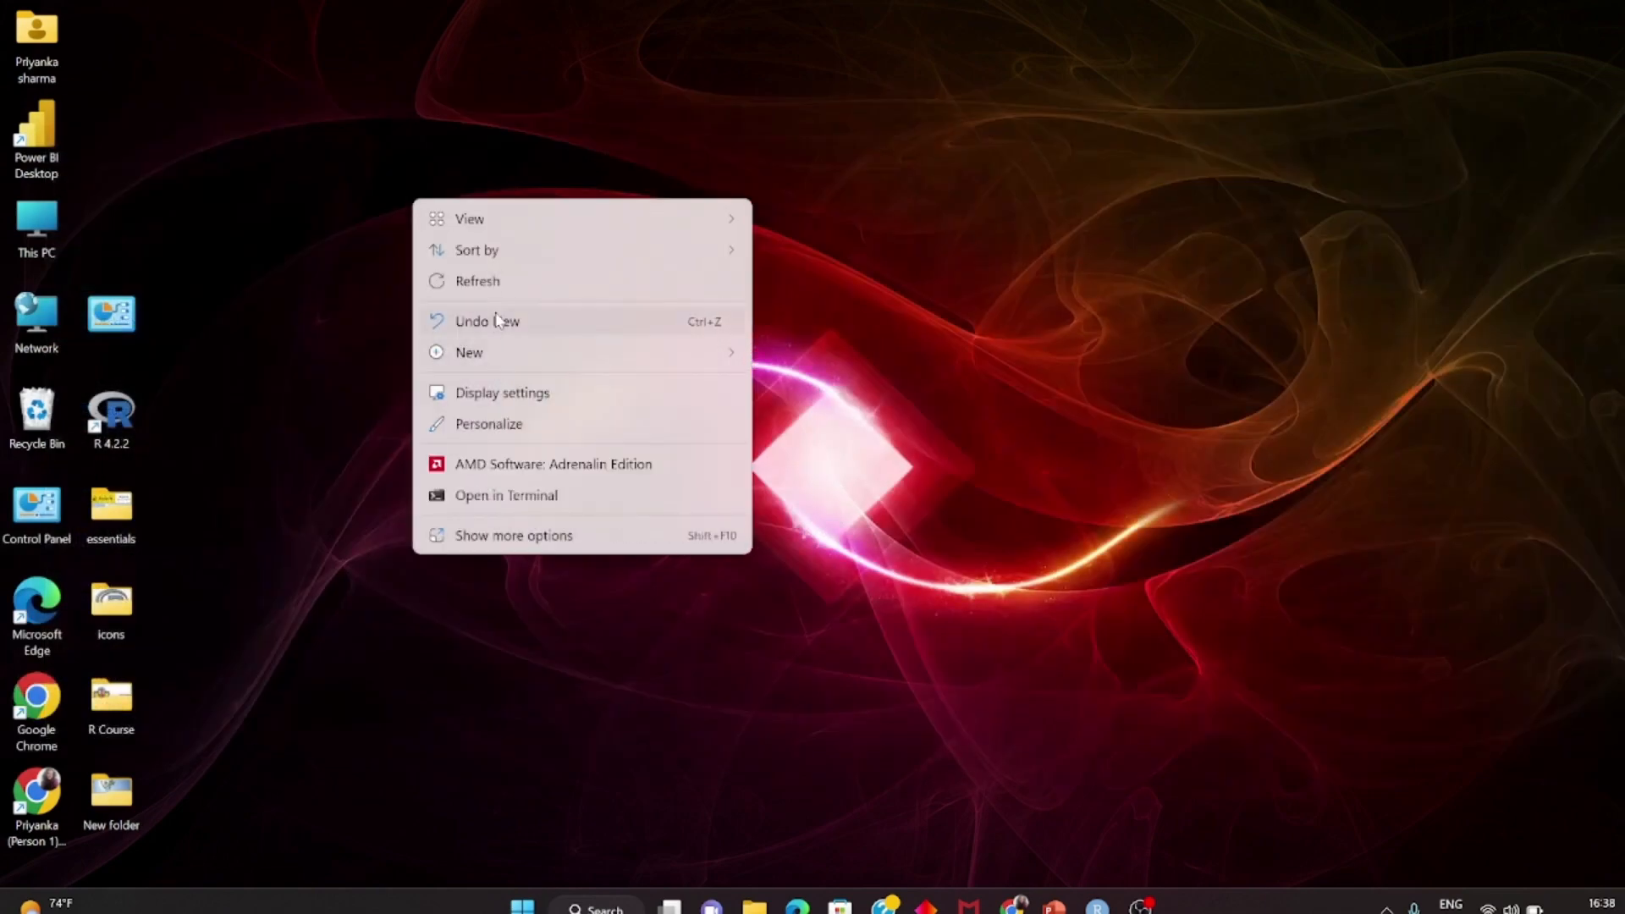
{"action": "mouse_move", "coordinate": [700, 360]}
{"action": "left_click", "coordinate": [804, 388]}
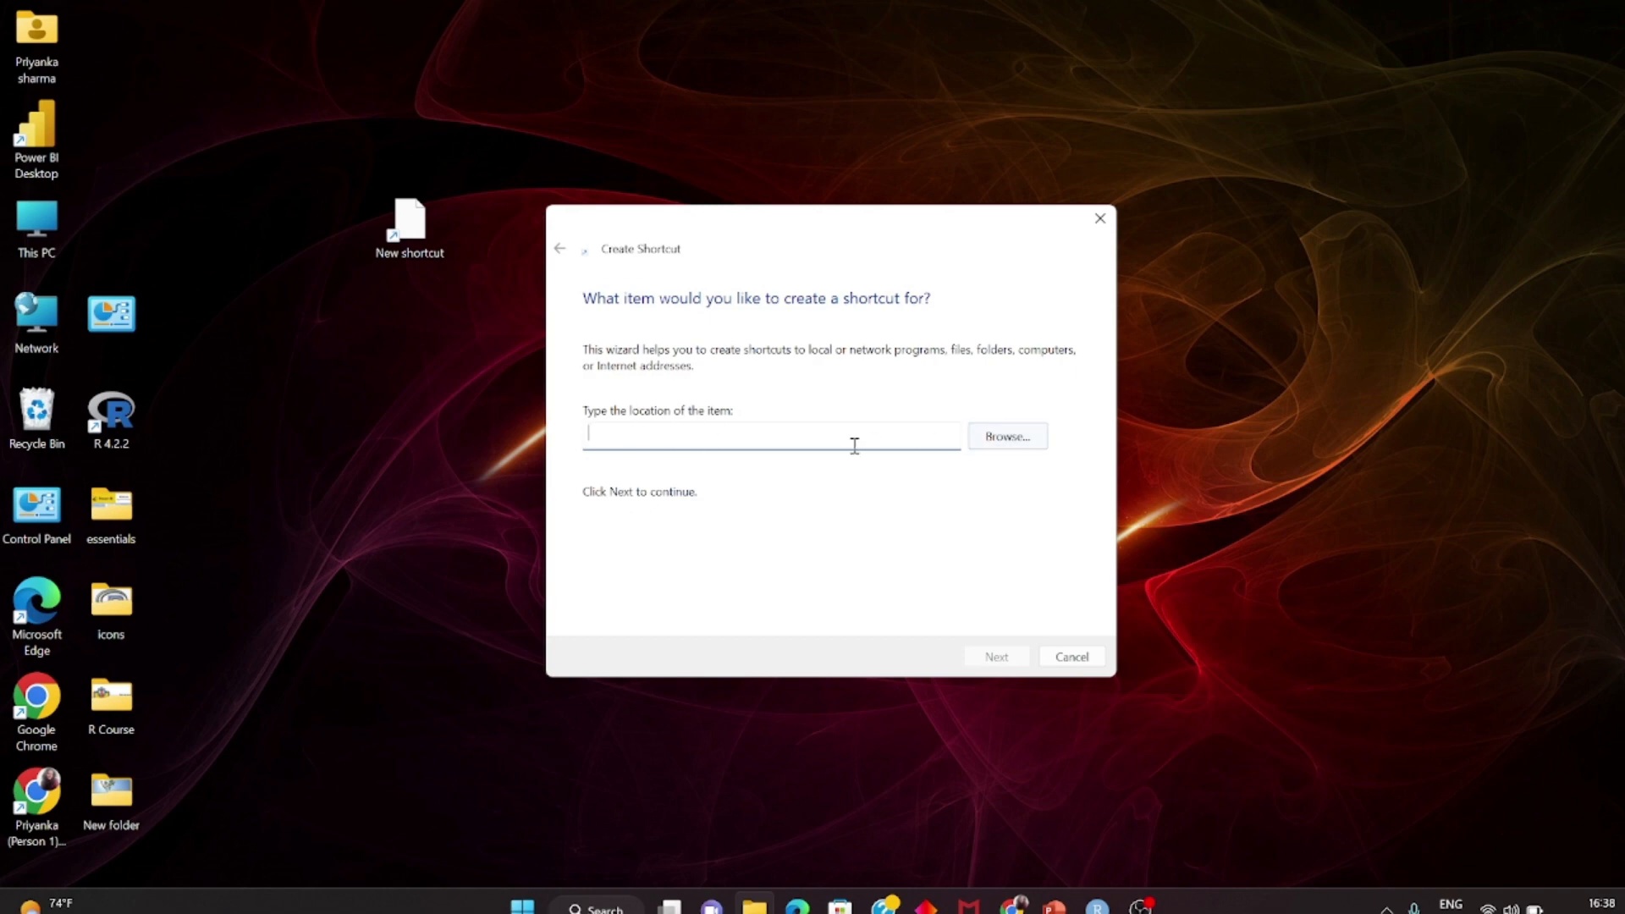
{"action": "left_click", "coordinate": [986, 440]}
- Expand This PC, the Windows (C:) drive and its Program Files folder while browsing for the shortcut target
{"action": "scroll", "coordinate": [752, 515], "scroll_direction": "down", "scroll_amount": 1}
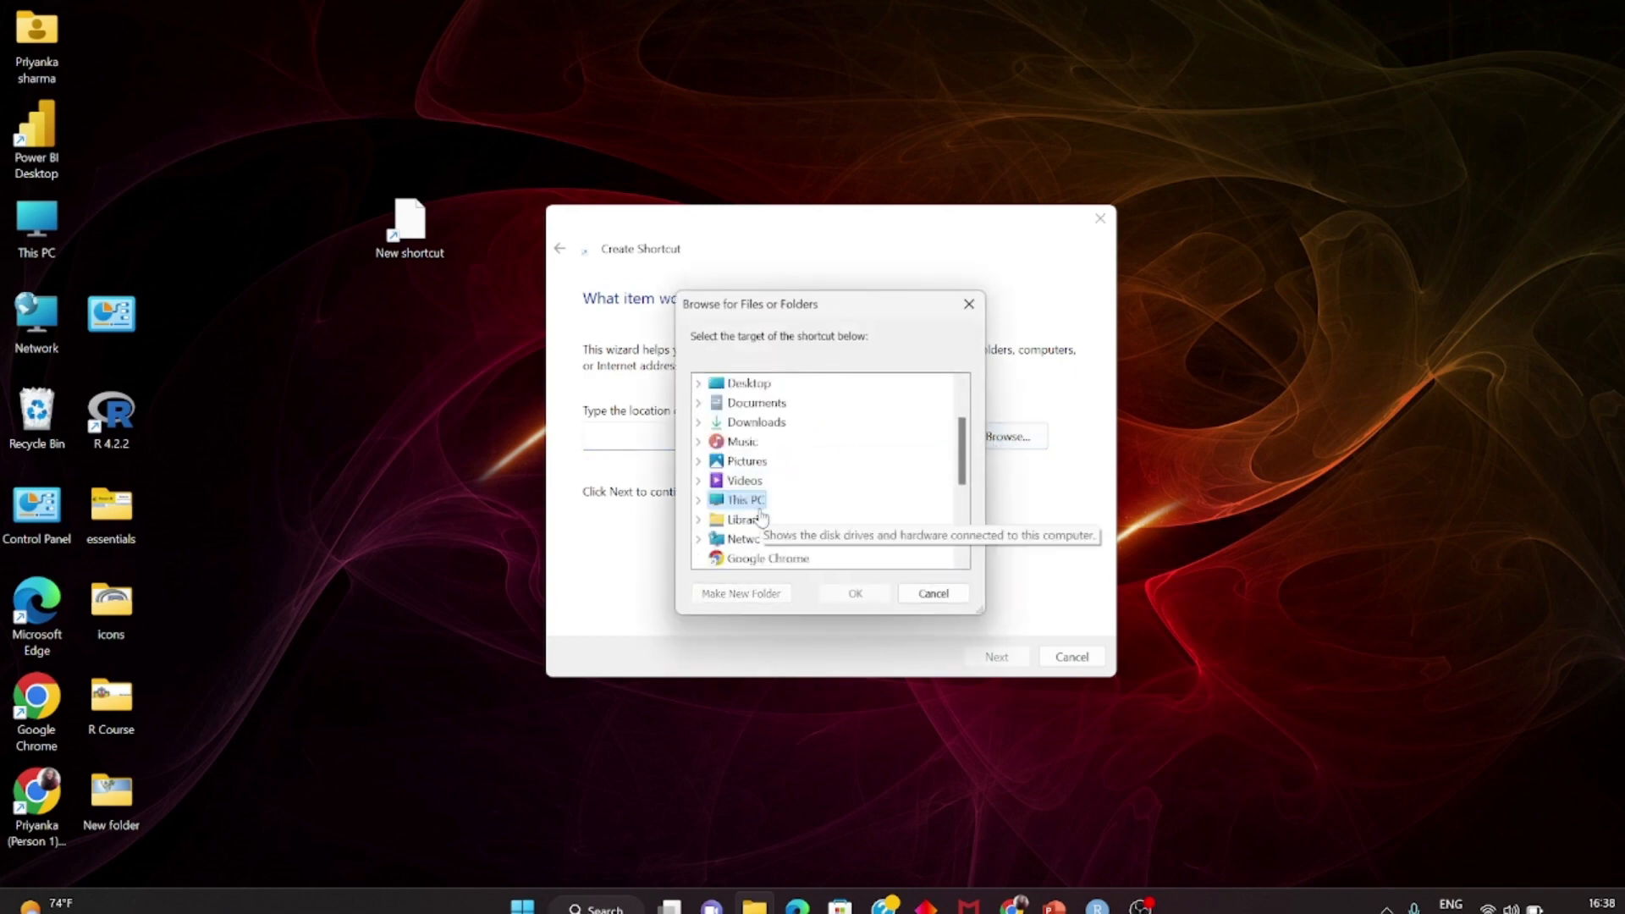
{"action": "double_click", "coordinate": [759, 506]}
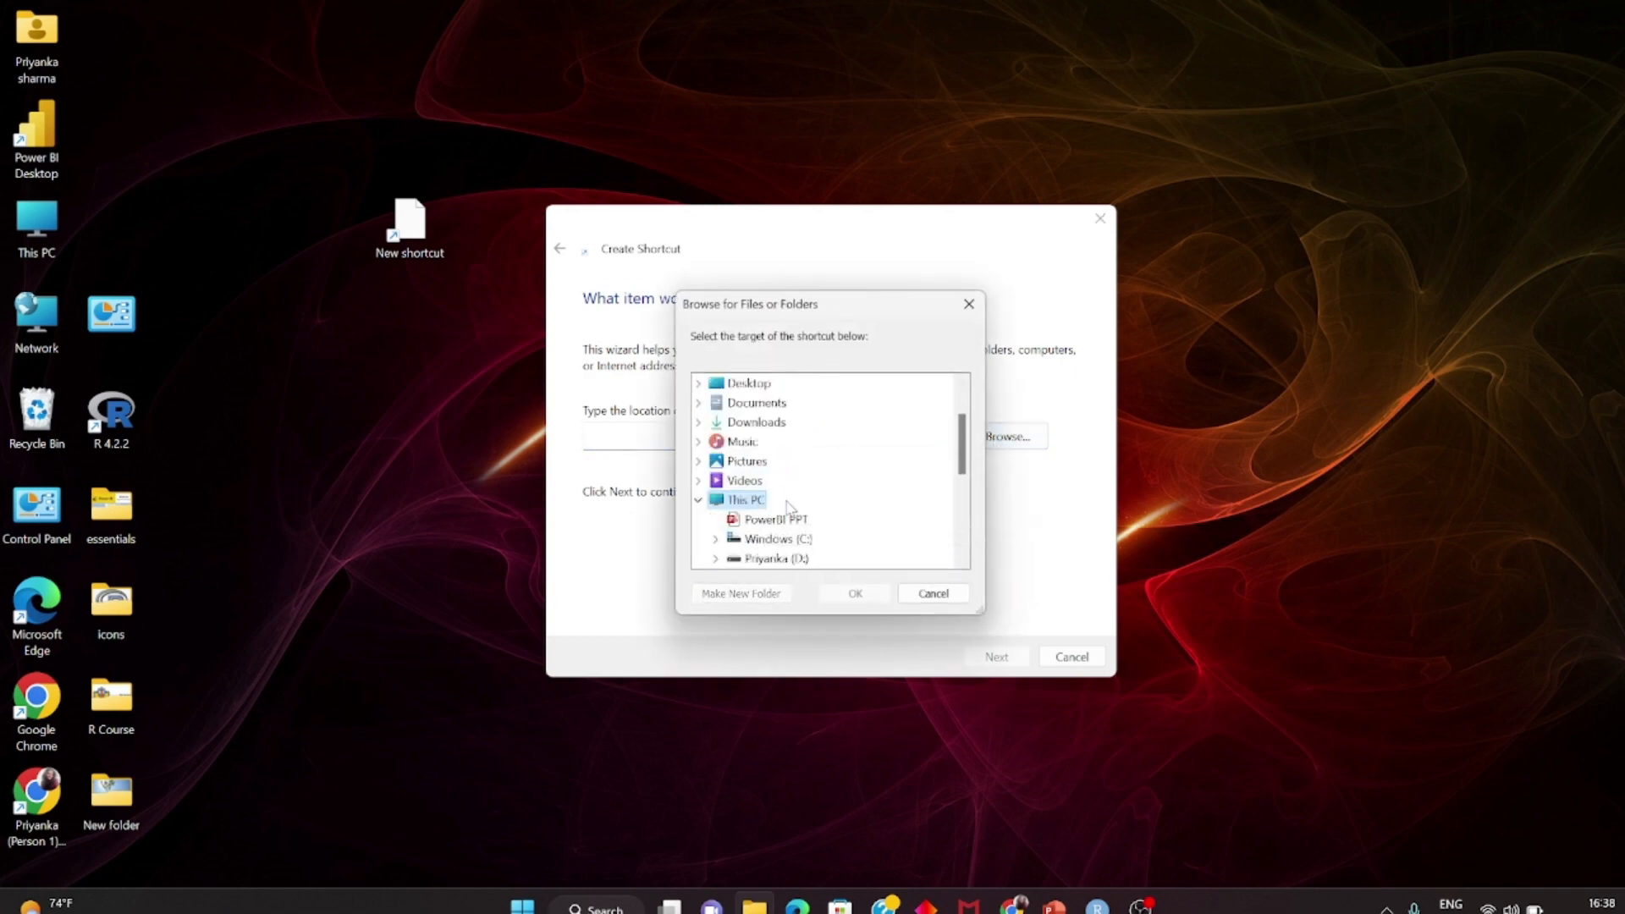
{"action": "scroll", "coordinate": [787, 506], "scroll_direction": "down", "scroll_amount": 1}
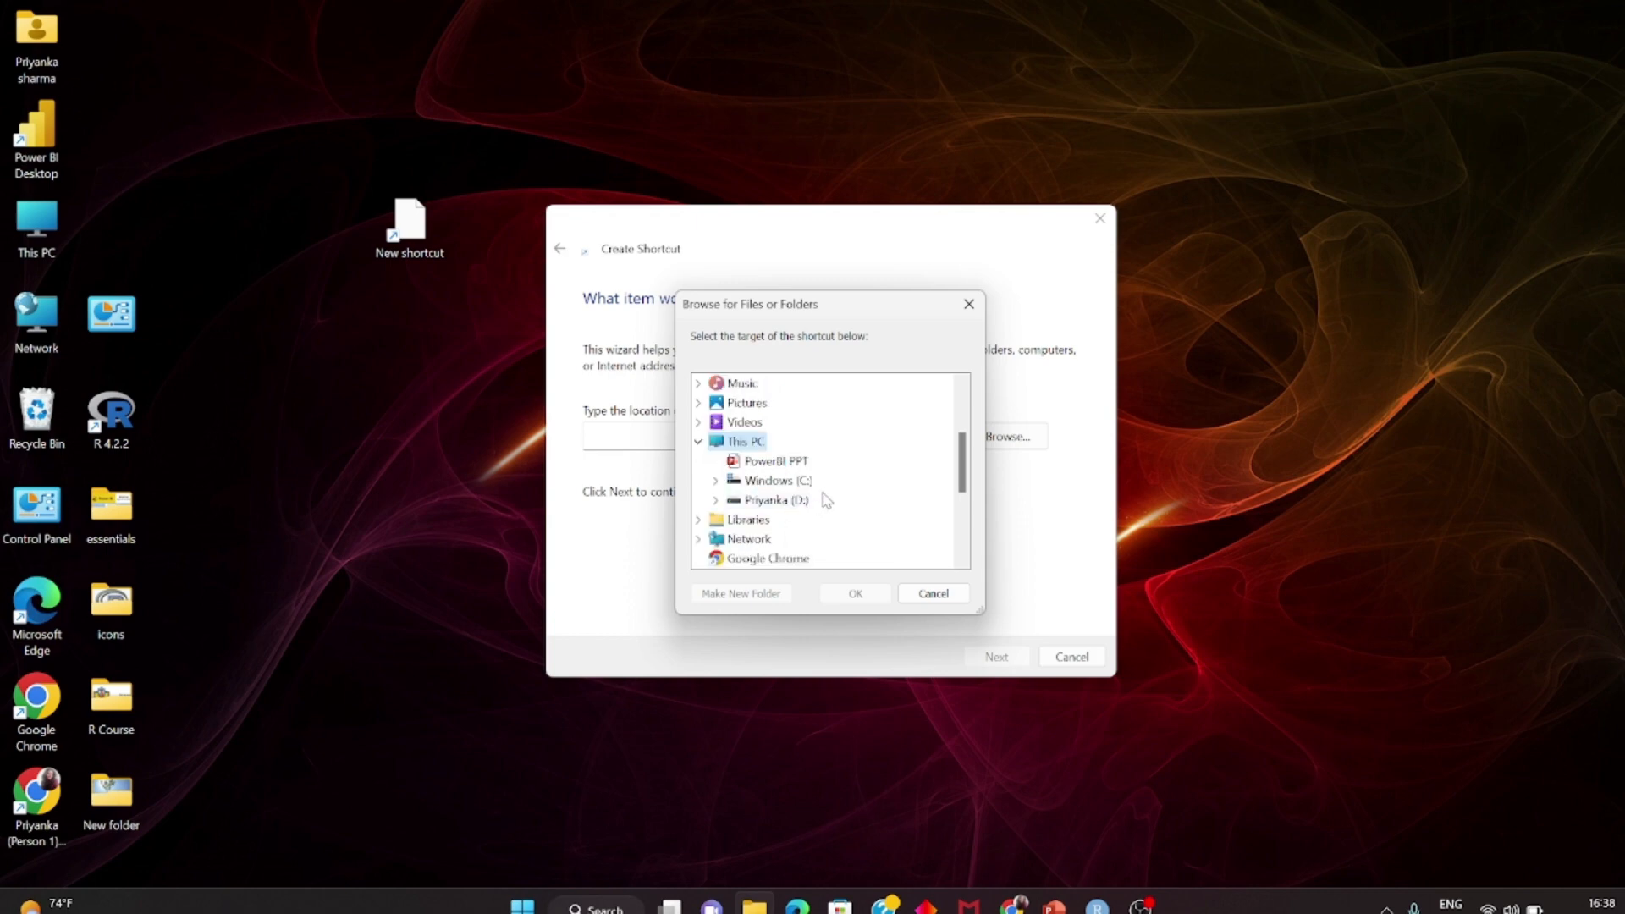
{"action": "double_click", "coordinate": [804, 483]}
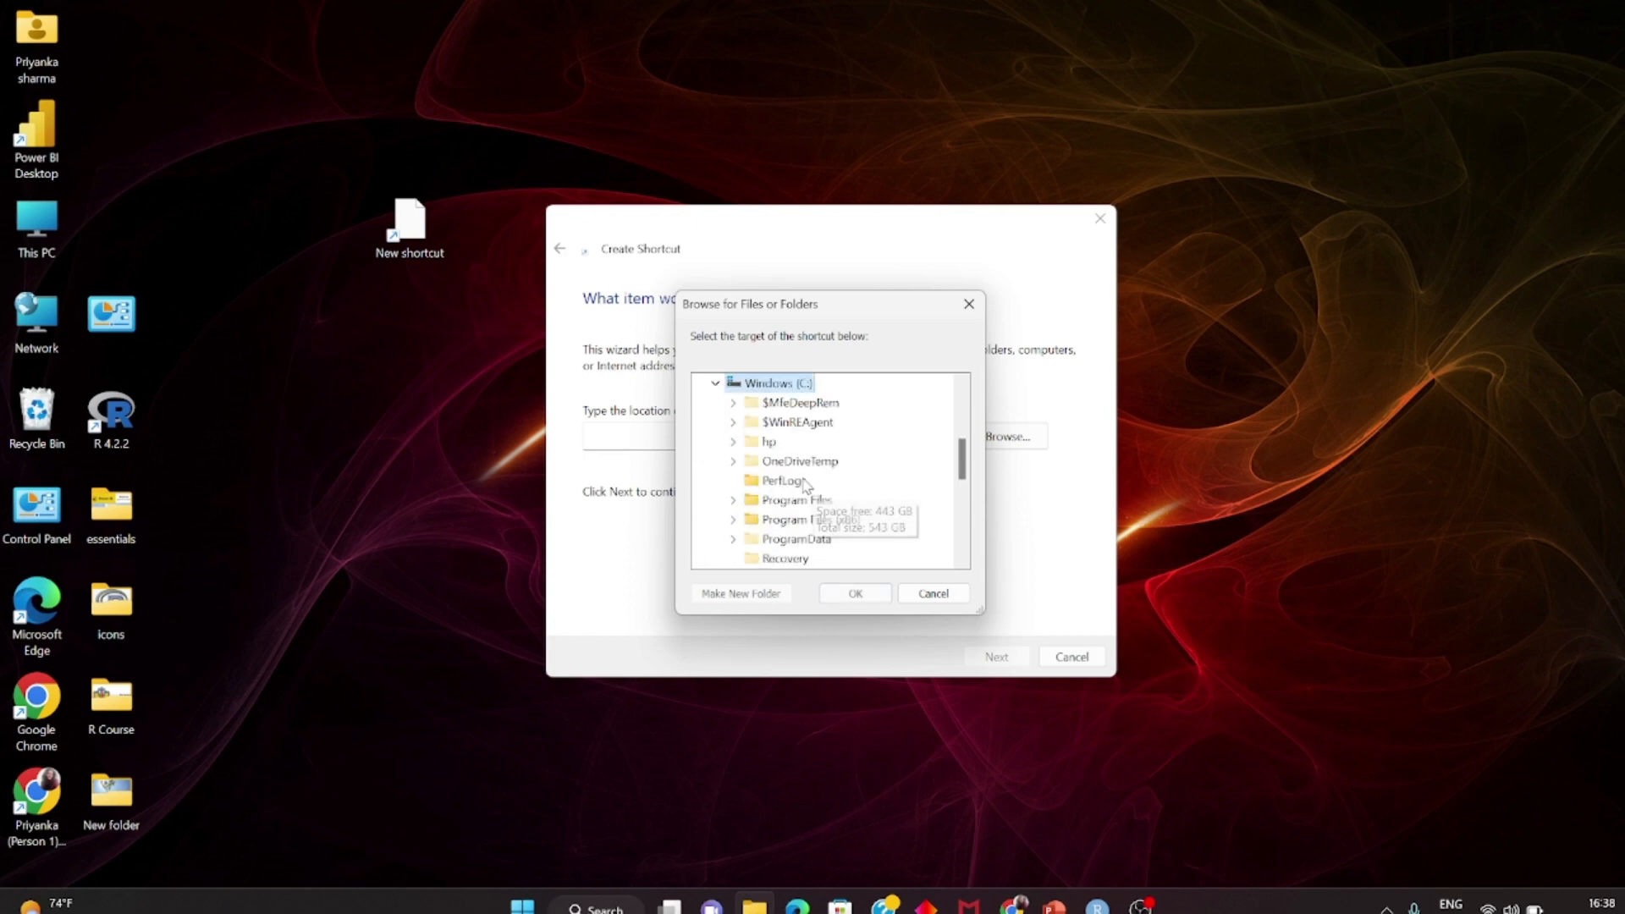
{"action": "scroll", "coordinate": [791, 482], "scroll_direction": "down", "scroll_amount": 1}
{"action": "double_click", "coordinate": [795, 441]}
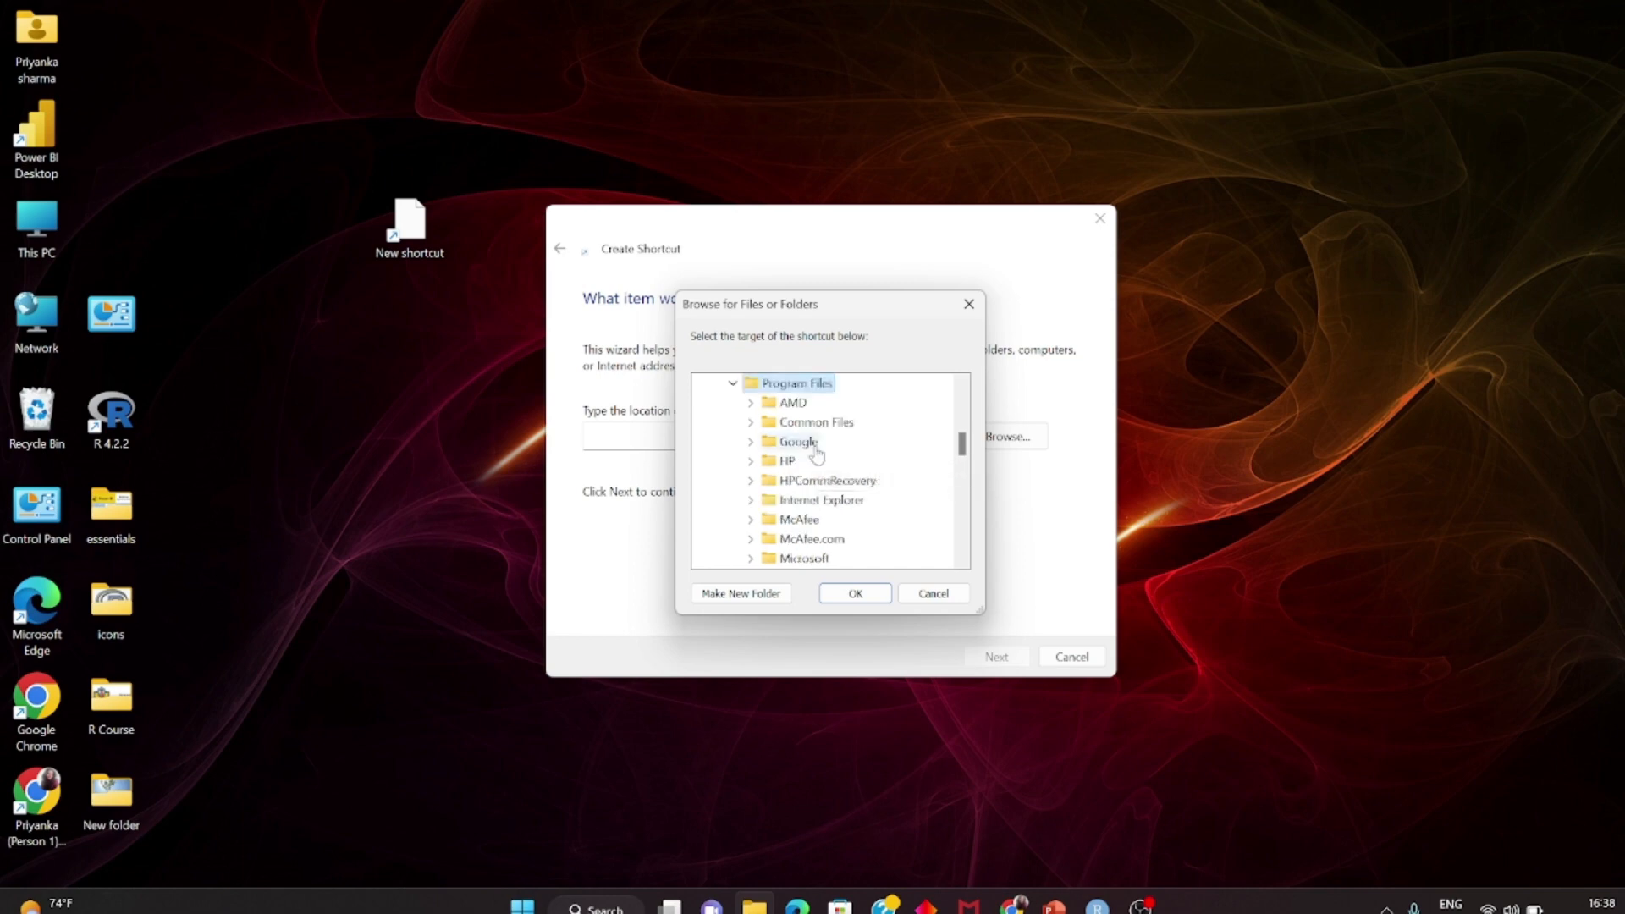
- Expand the RStudio folder inside Program Files and locate the rstudio application
{"action": "scroll", "coordinate": [815, 474], "scroll_direction": "down", "scroll_amount": 3}
{"action": "scroll", "coordinate": [817, 497], "scroll_direction": "up", "scroll_amount": 1}
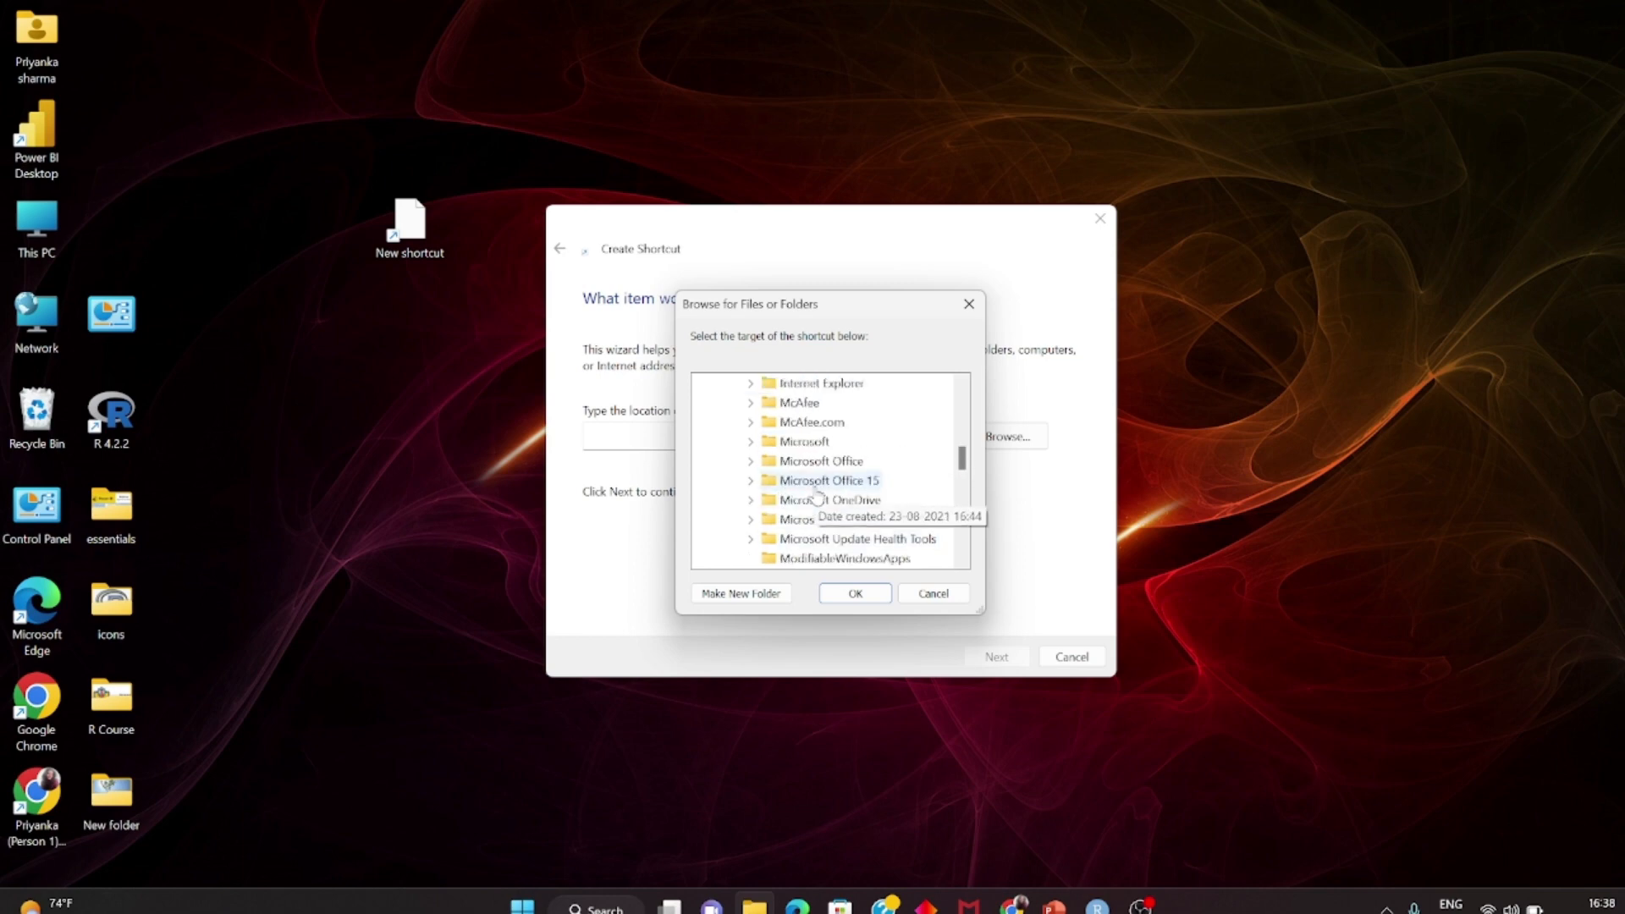
{"action": "scroll", "coordinate": [817, 495], "scroll_direction": "down", "scroll_amount": 4}
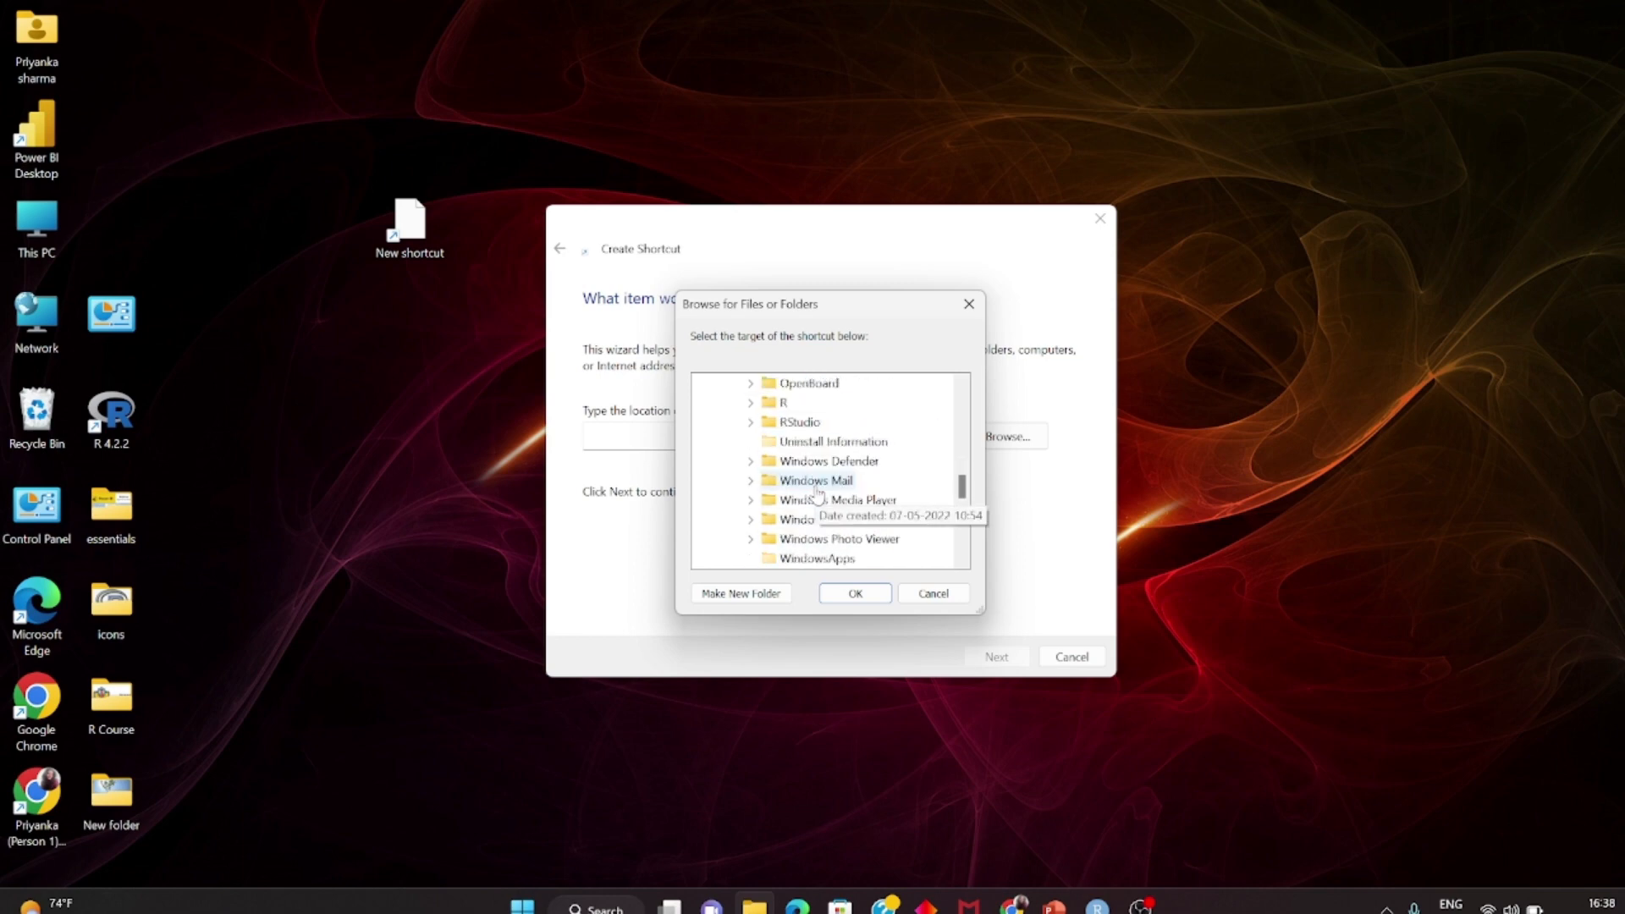
{"action": "scroll", "coordinate": [817, 495], "scroll_direction": "up", "scroll_amount": 1}
{"action": "double_click", "coordinate": [804, 489]}
{"action": "scroll", "coordinate": [877, 470], "scroll_direction": "down", "scroll_amount": 3}
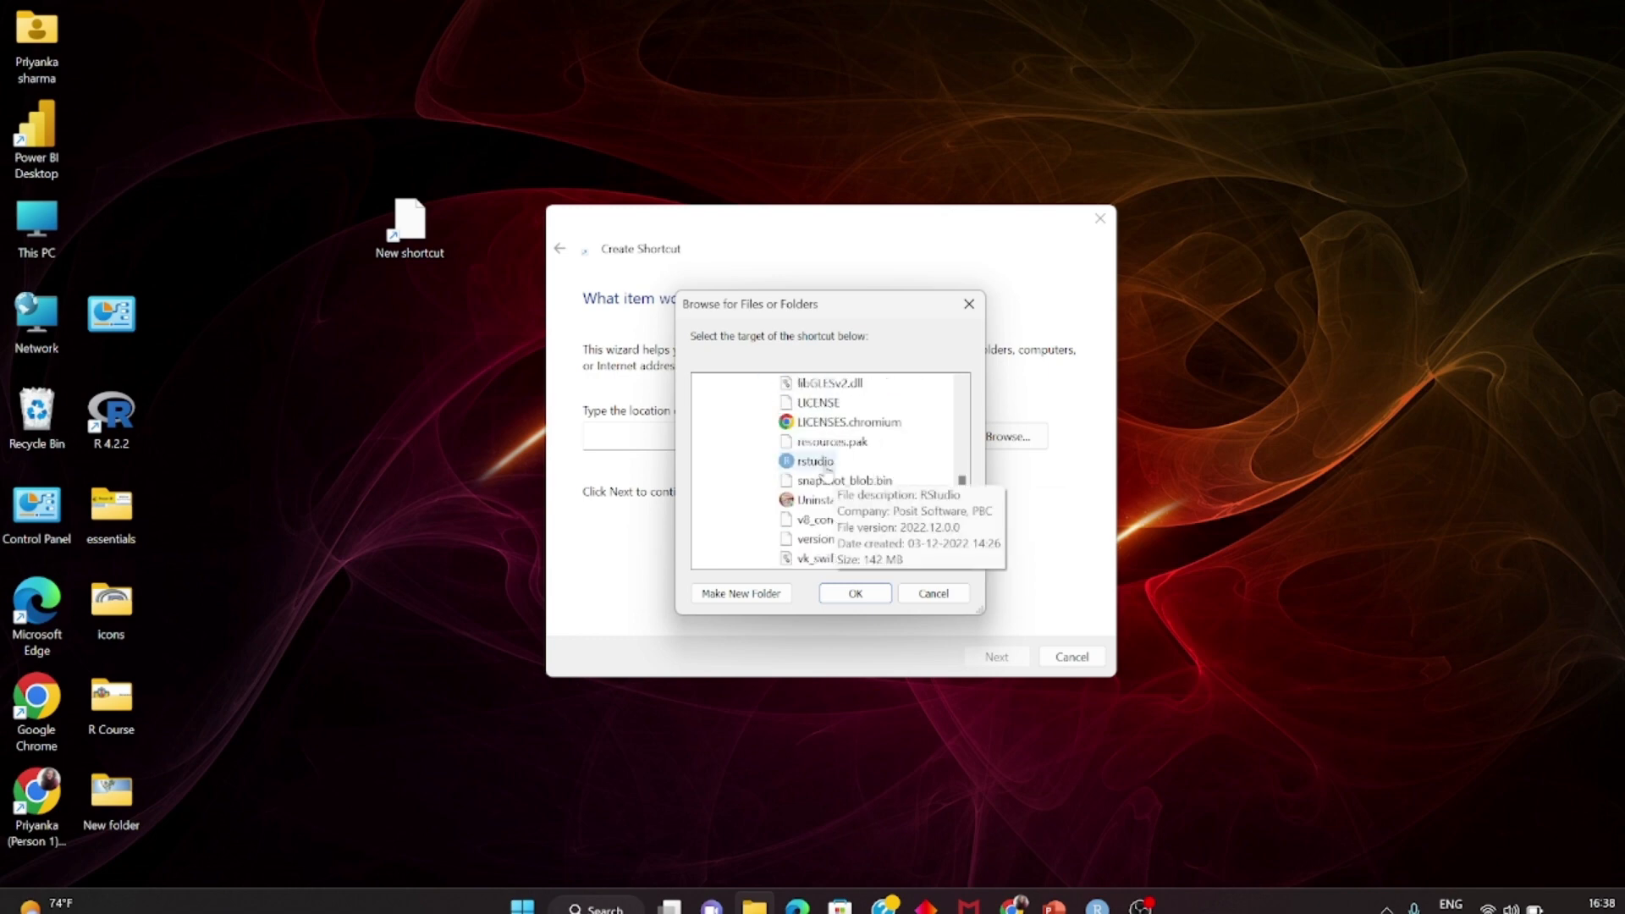
- Choose the rstudio application as the shortcut target and finish the shortcut with the name rstudio
{"action": "left_click", "coordinate": [817, 461]}
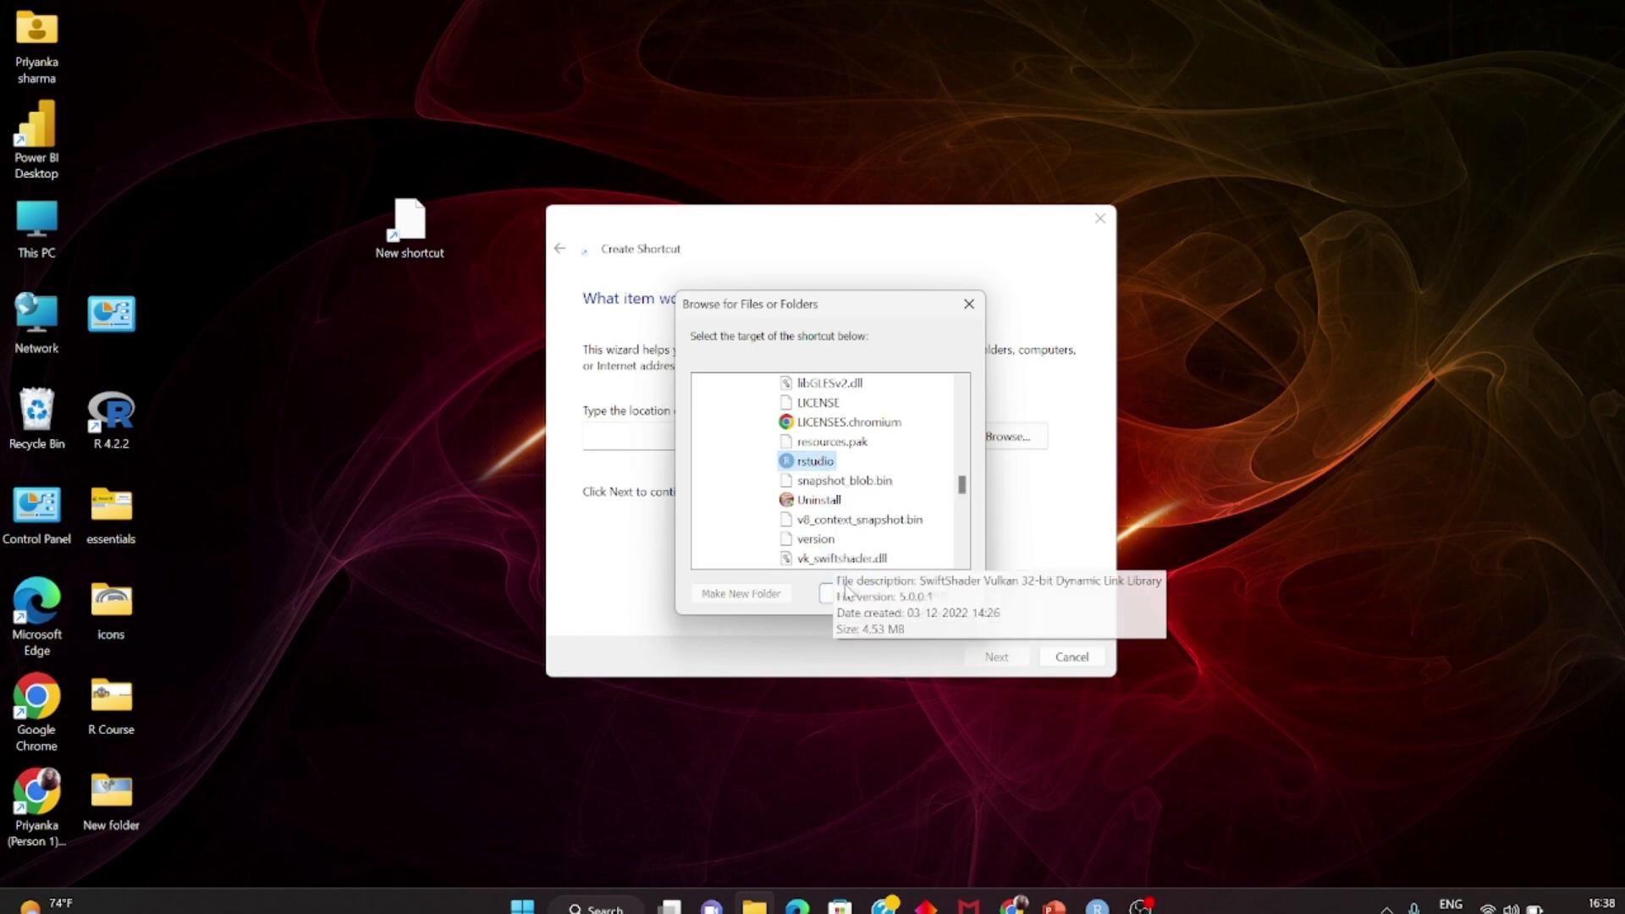
{"action": "right_click", "coordinate": [818, 465]}
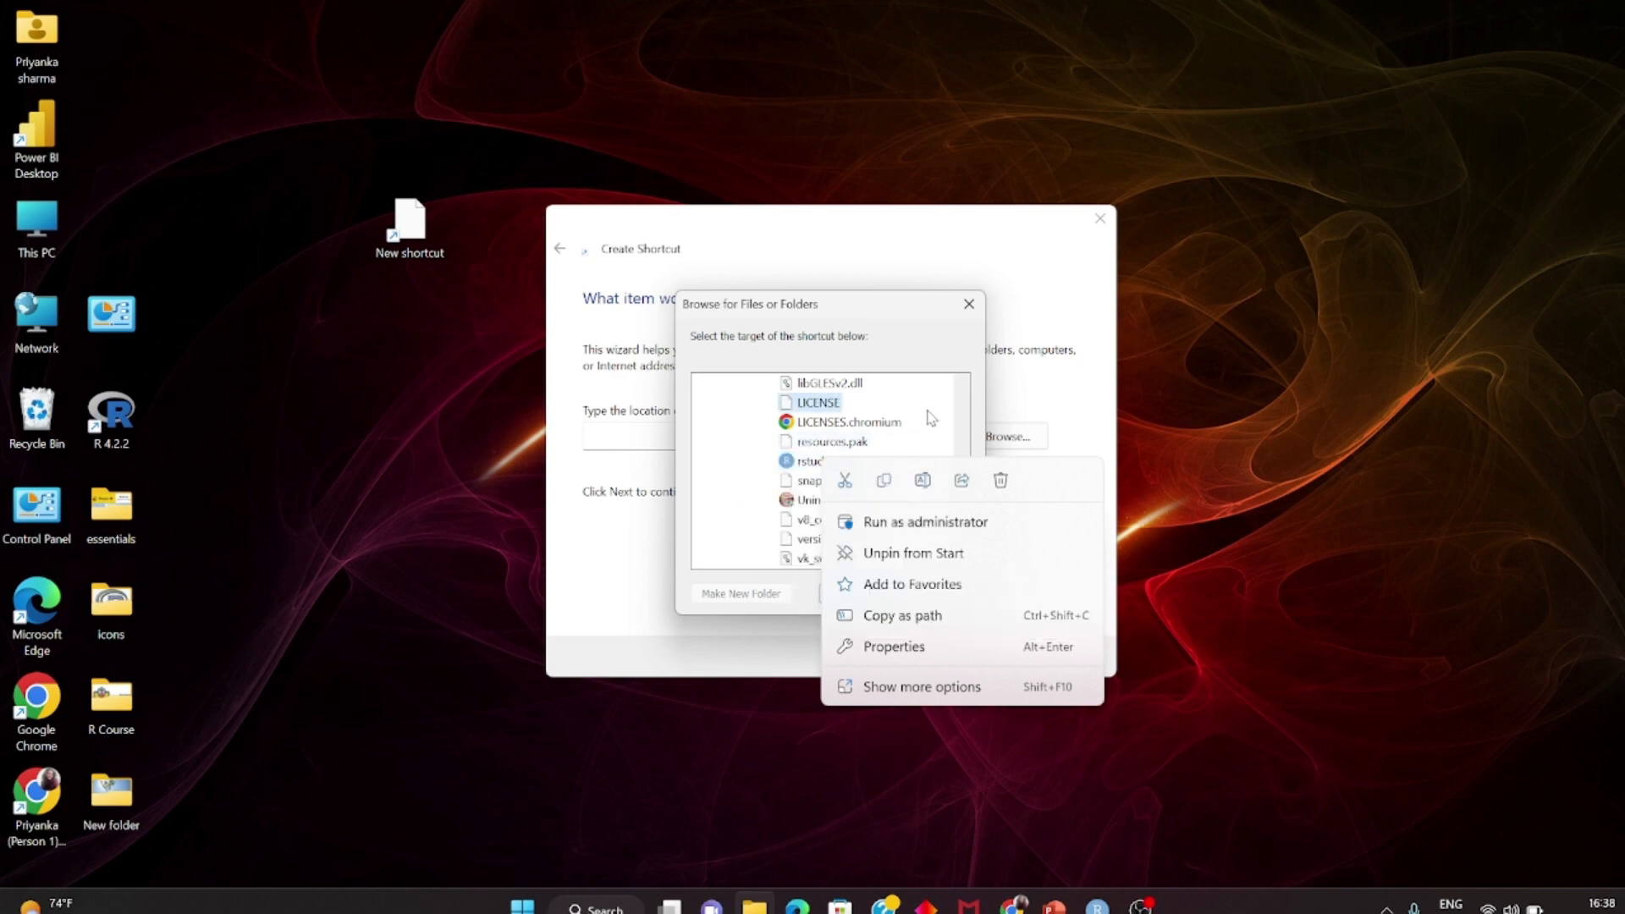
{"action": "left_click", "coordinate": [1325, 846]}
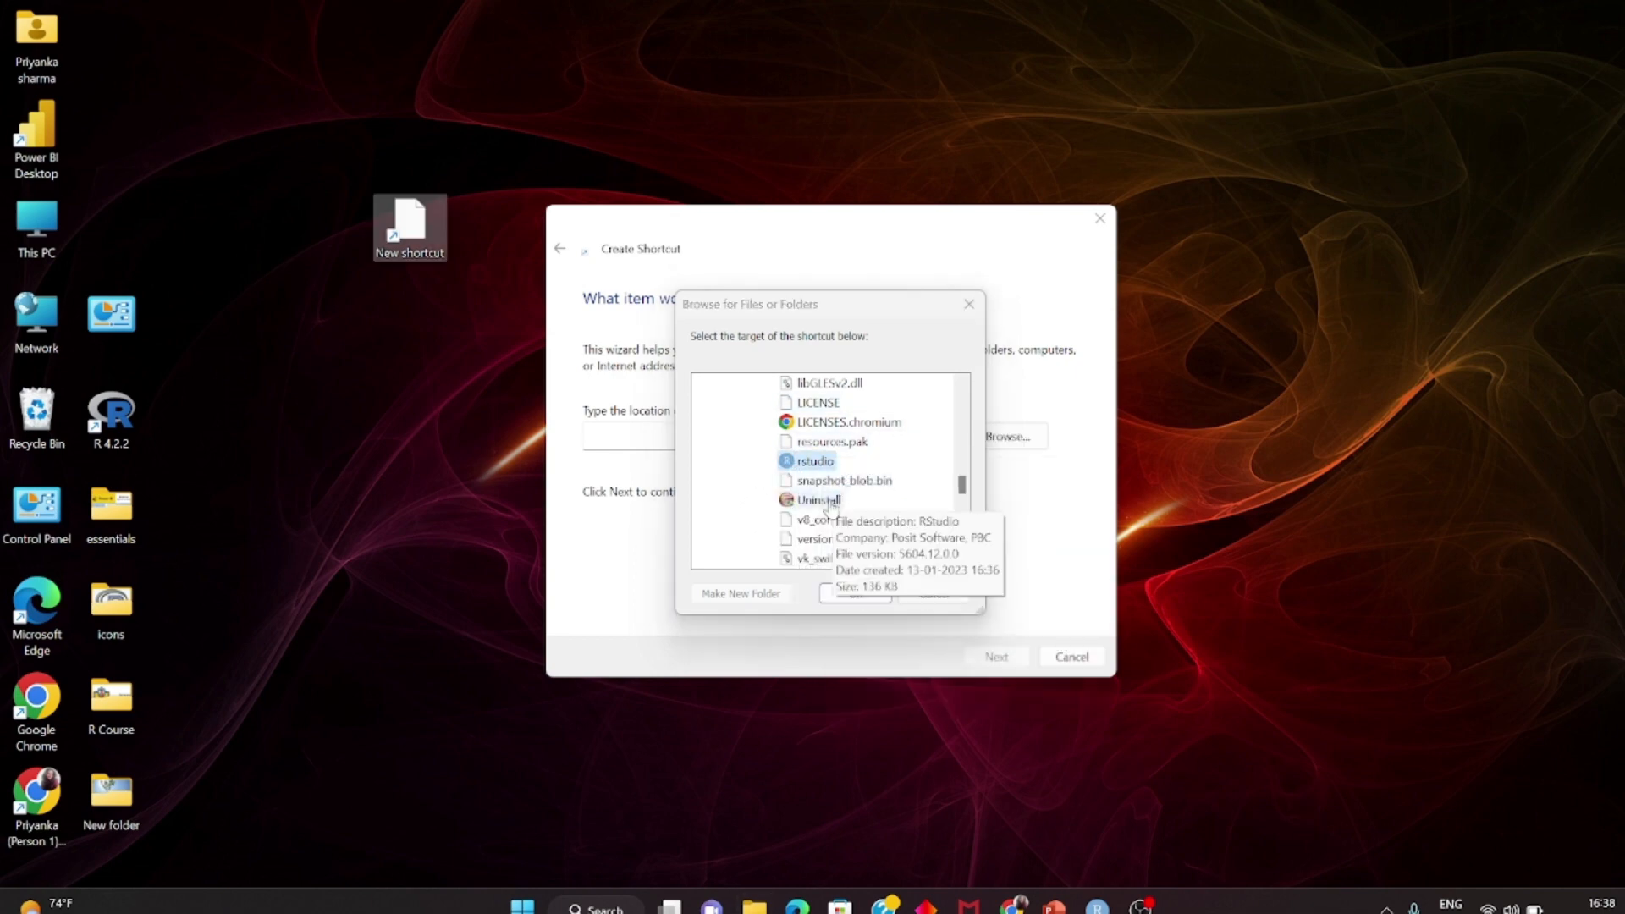
{"action": "left_click", "coordinate": [855, 591]}
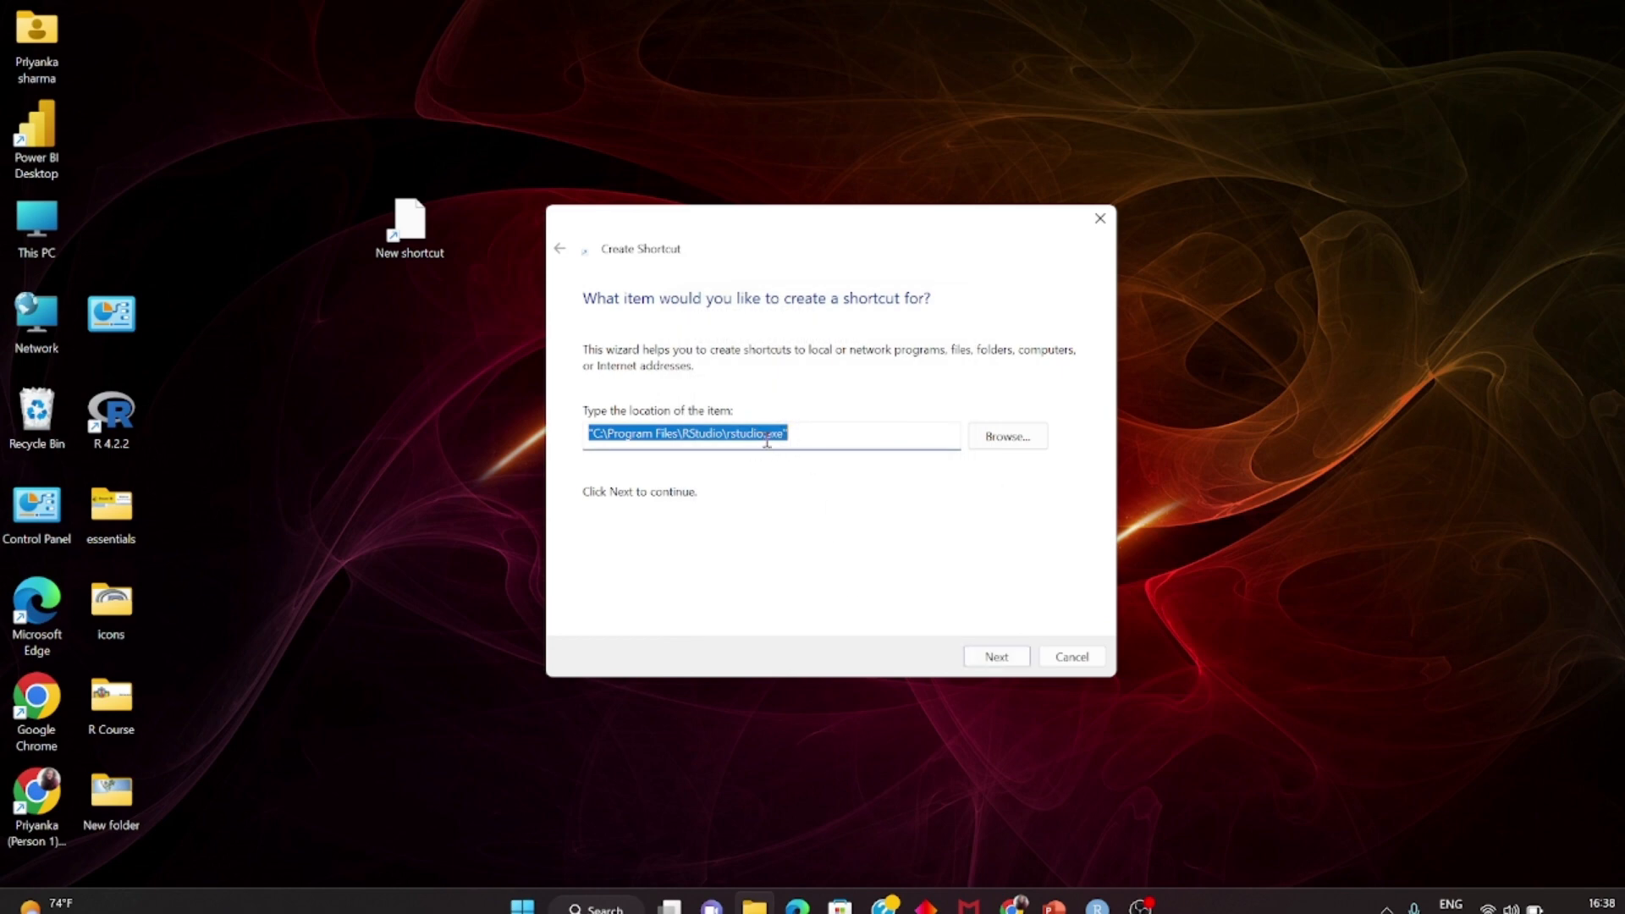
{"action": "left_click", "coordinate": [995, 656]}
{"action": "left_click", "coordinate": [996, 657]}
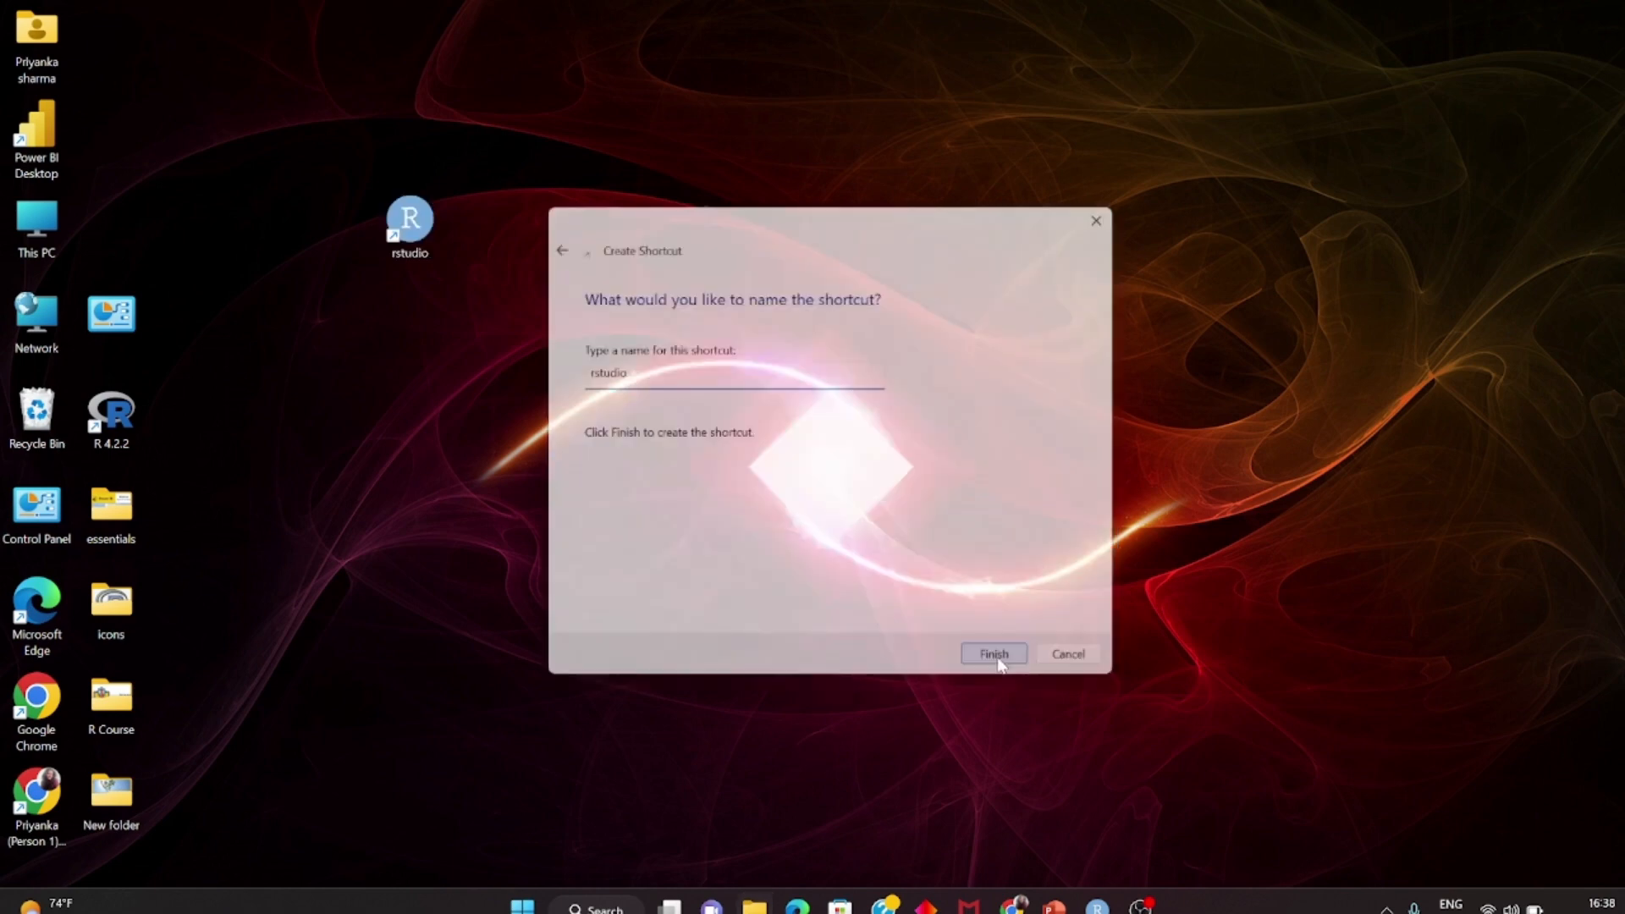
- Place the rstudio shortcut directly above R 4.2.2 on the desktop, shifting the unnamed icon there one place up
{"action": "left_click_drag", "start_coordinate": [424, 254], "coordinate": [185, 346]}
{"action": "left_click_drag", "start_coordinate": [127, 294], "coordinate": [125, 232]}
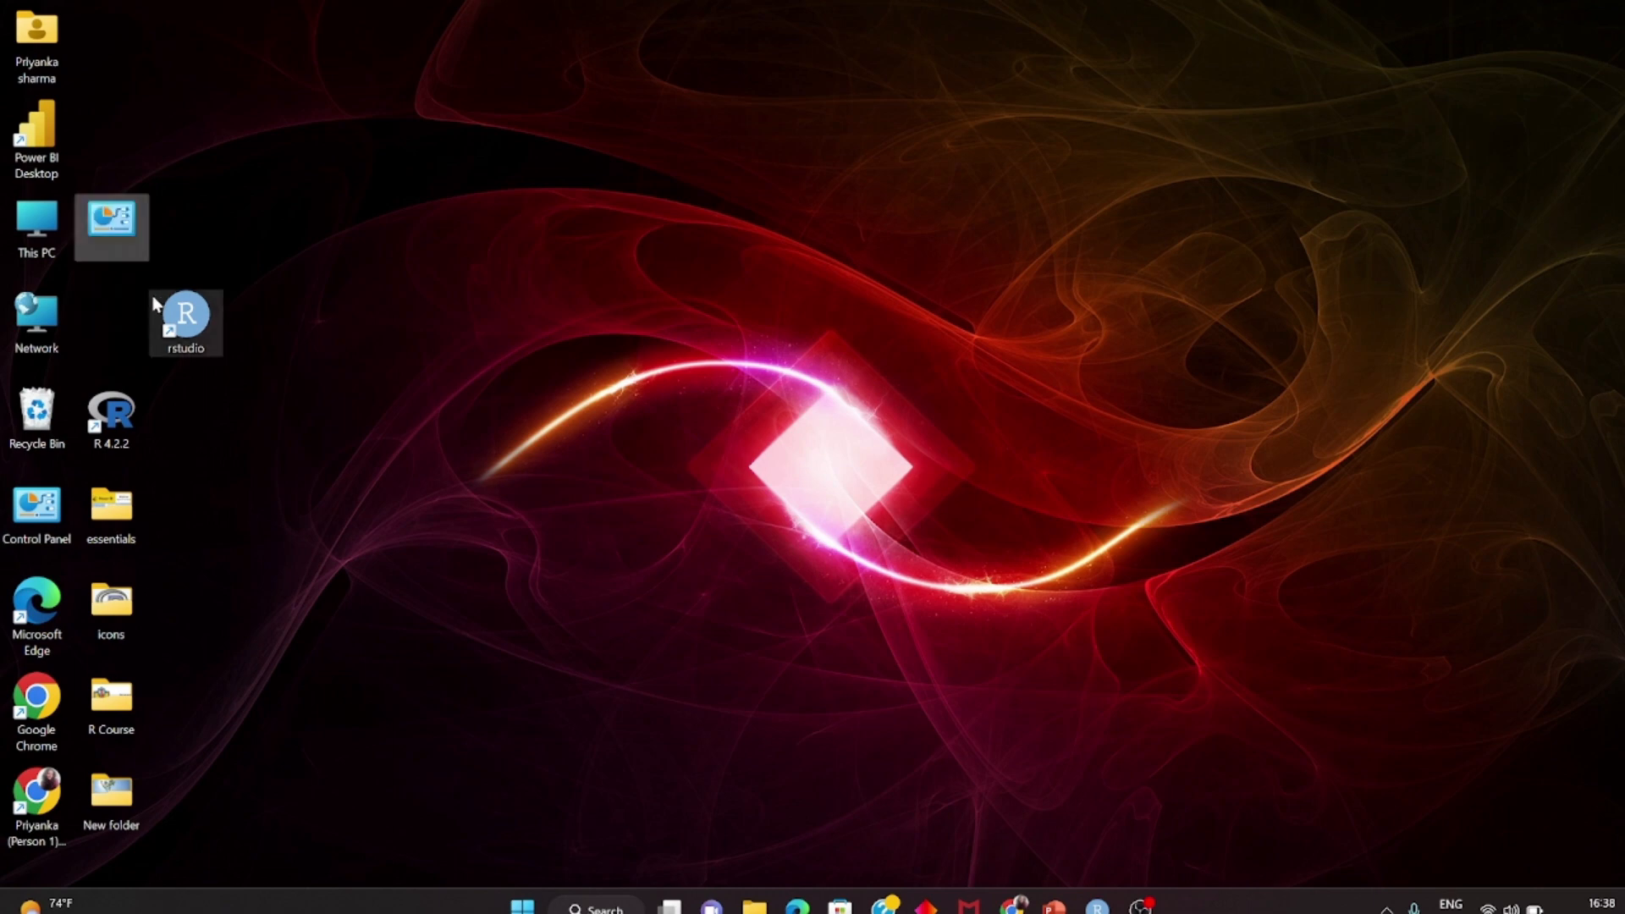
{"action": "left_click_drag", "start_coordinate": [174, 319], "coordinate": [116, 330]}
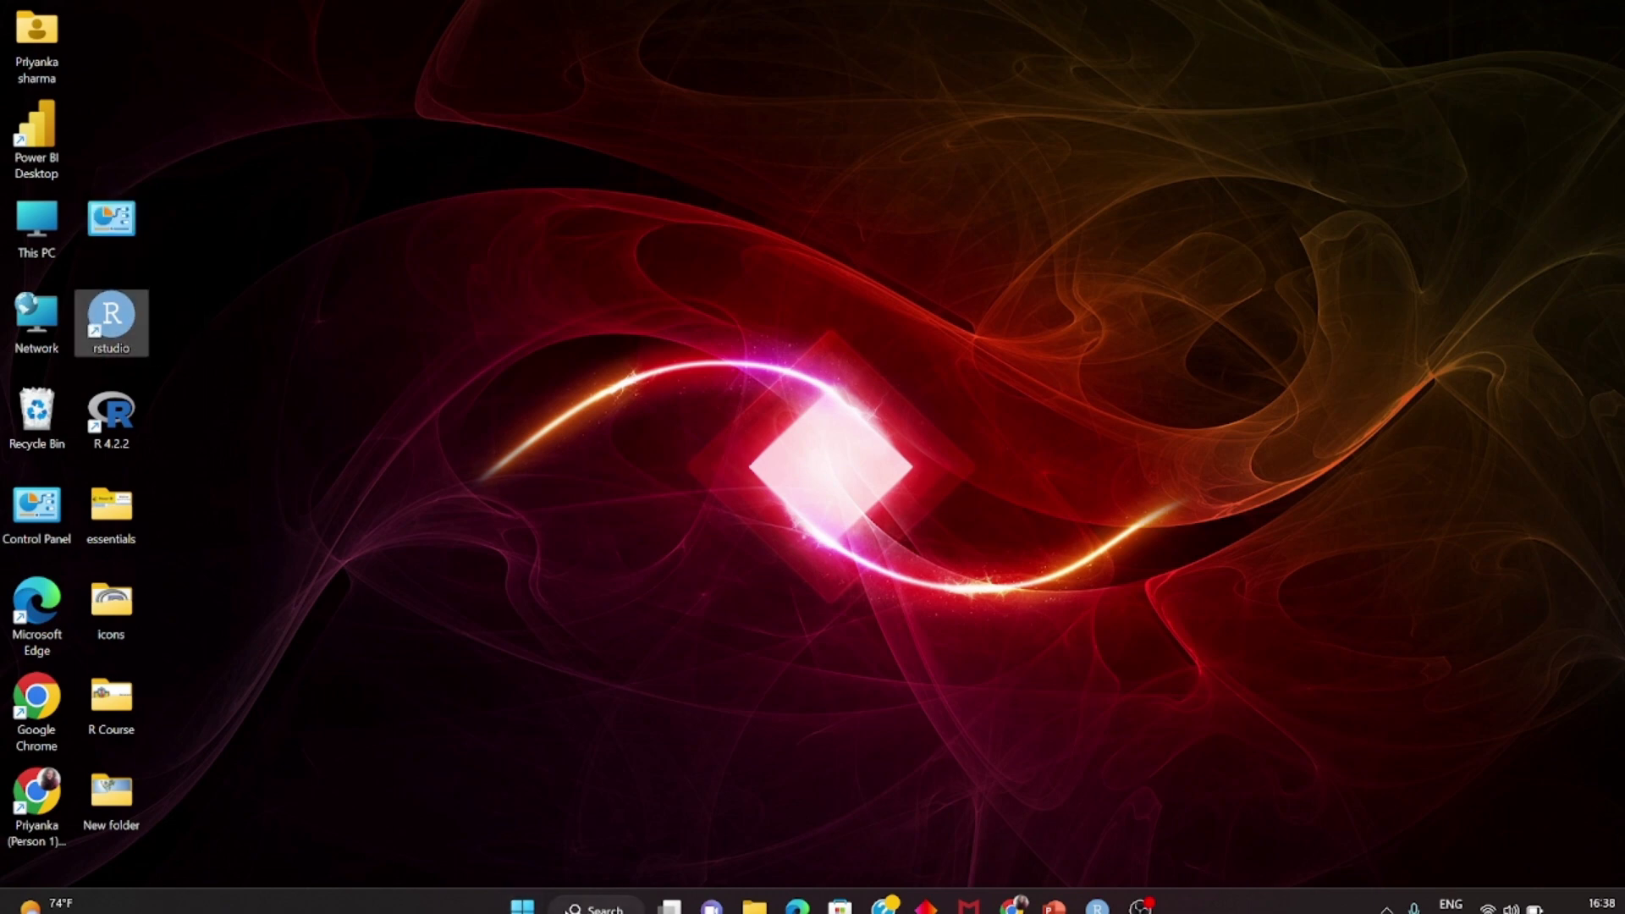
- Look for the RStudio entry among the recent items in Windows search and close the search
{"action": "left_click", "coordinate": [597, 906]}
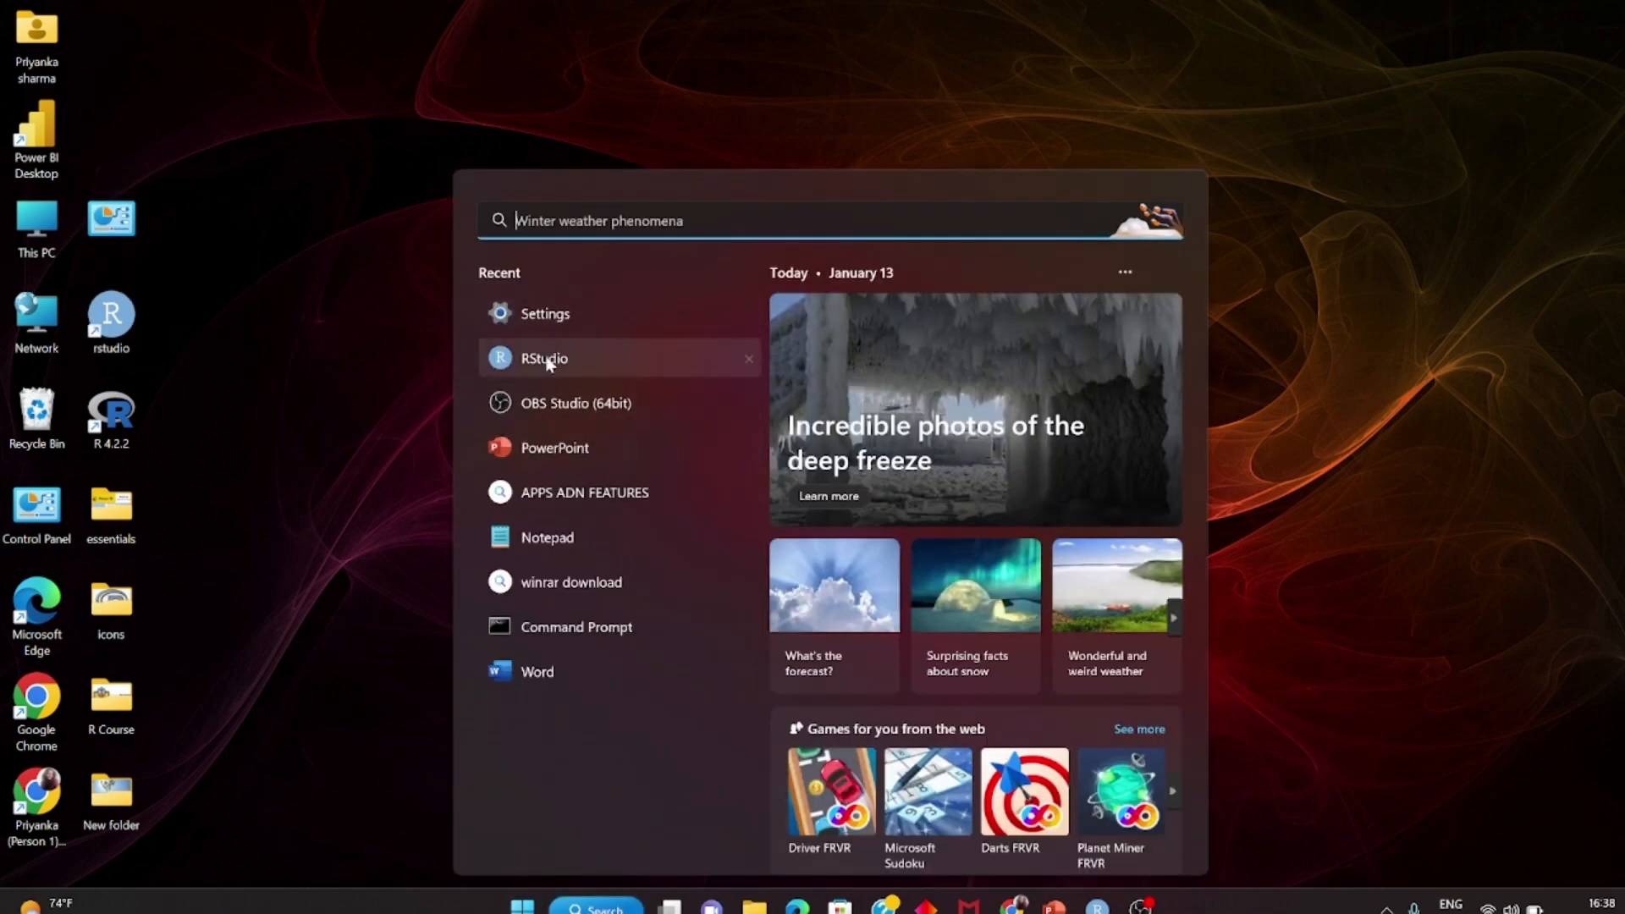
{"action": "left_click", "coordinate": [294, 347]}
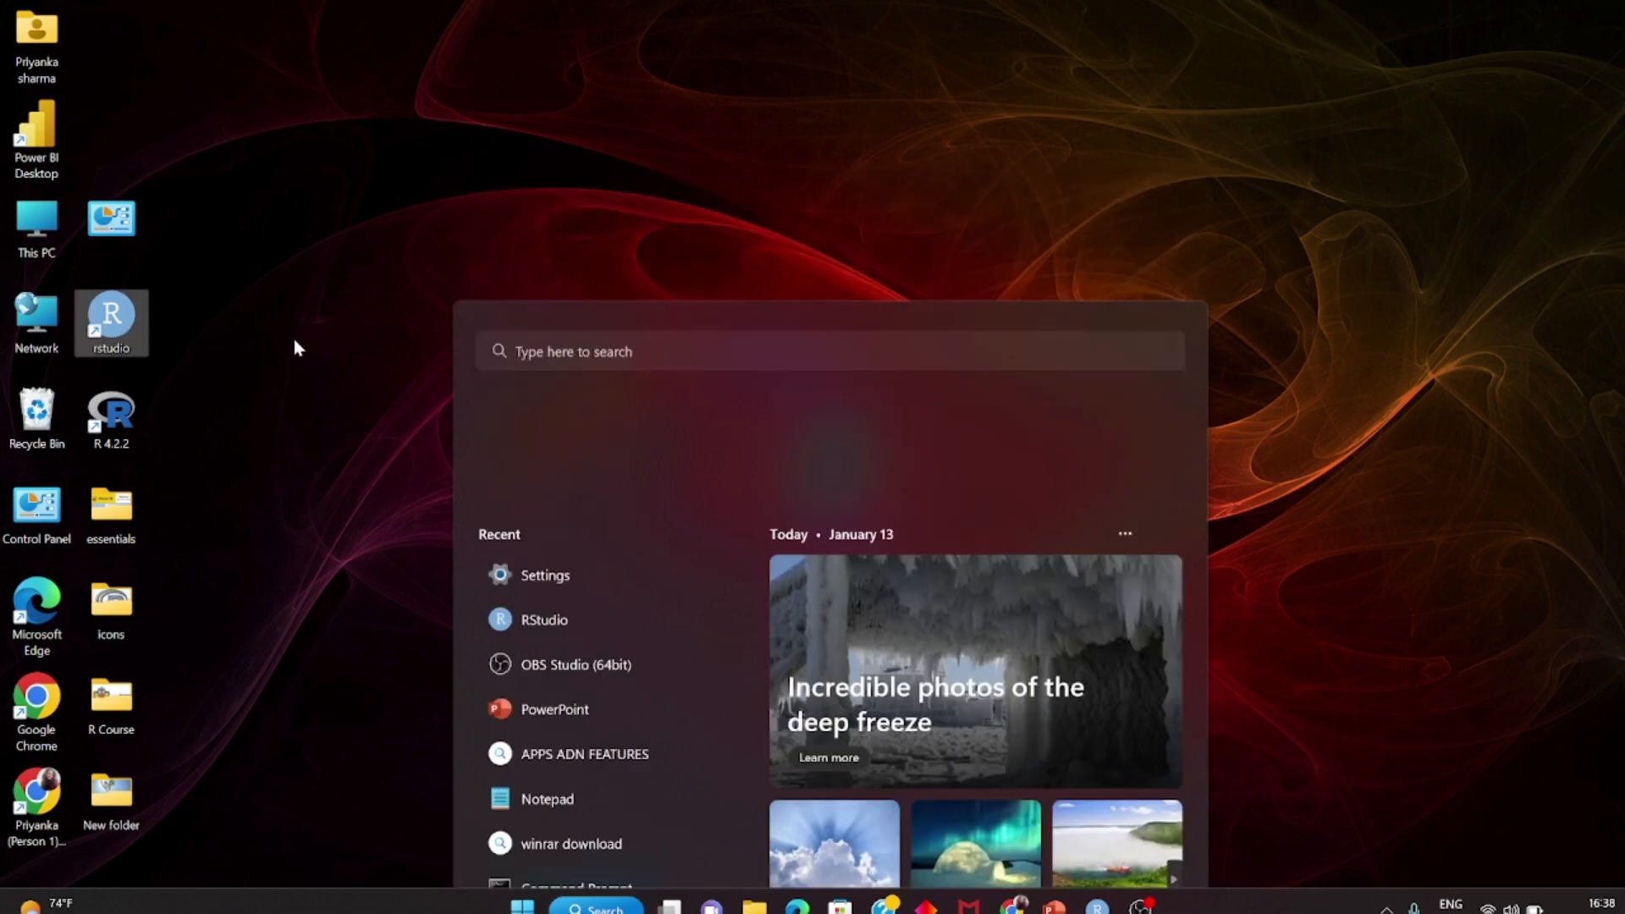